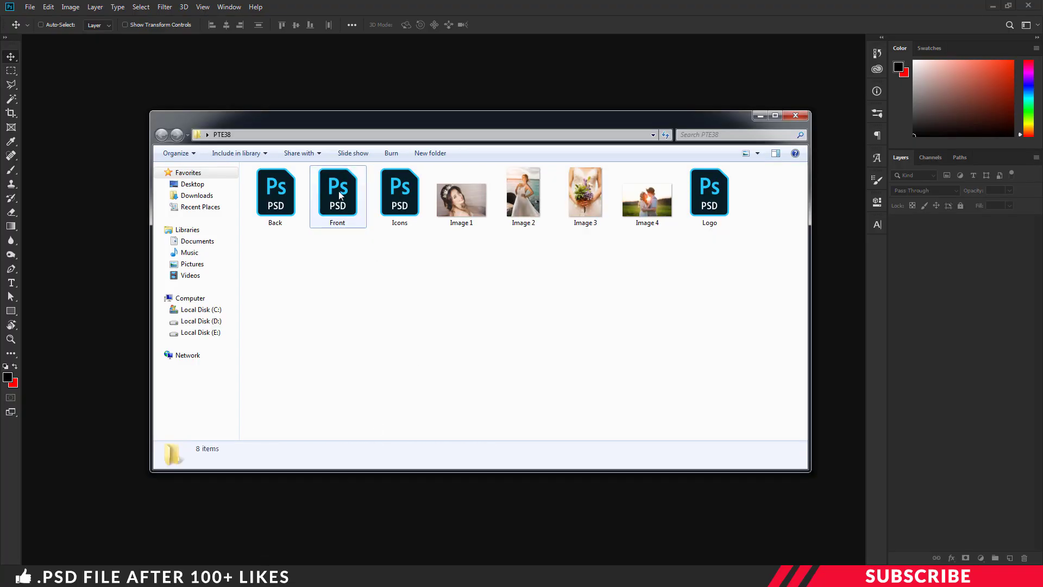
Open Front.psd with its guides shown.
double_click(338, 191)
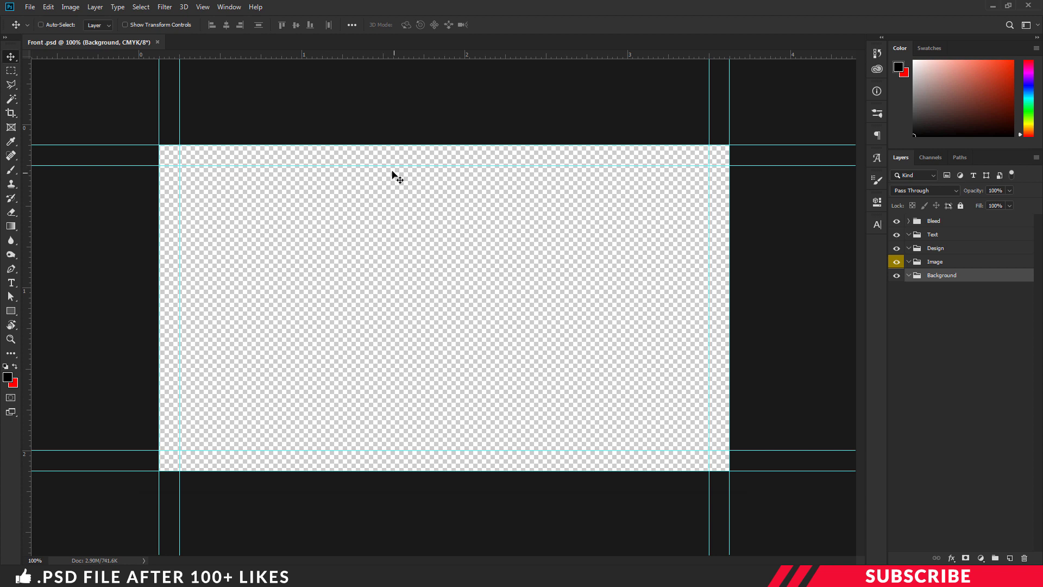
left_click(201, 7)
mouse_move(211, 202)
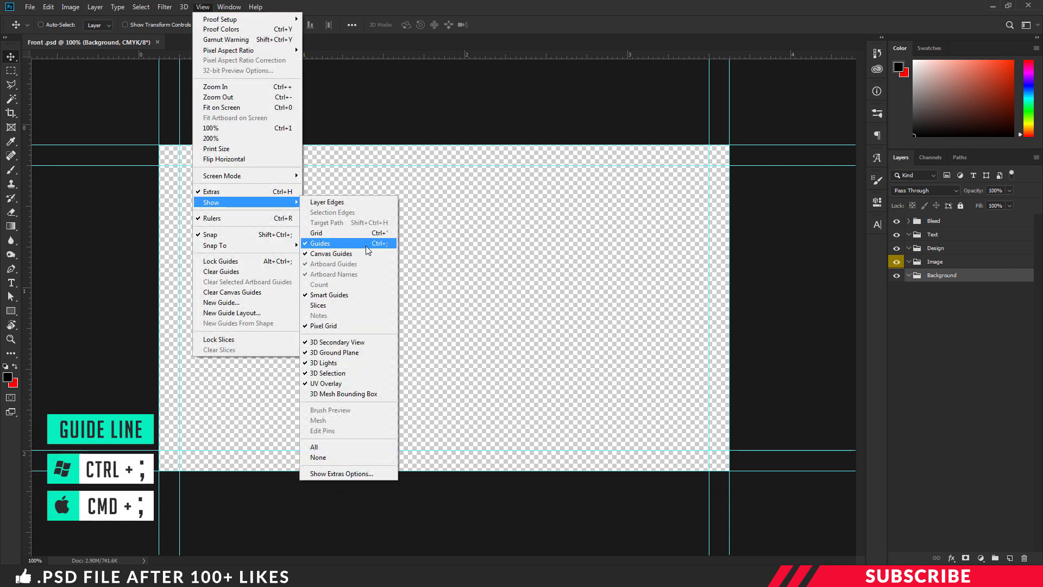
left_click(518, 27)
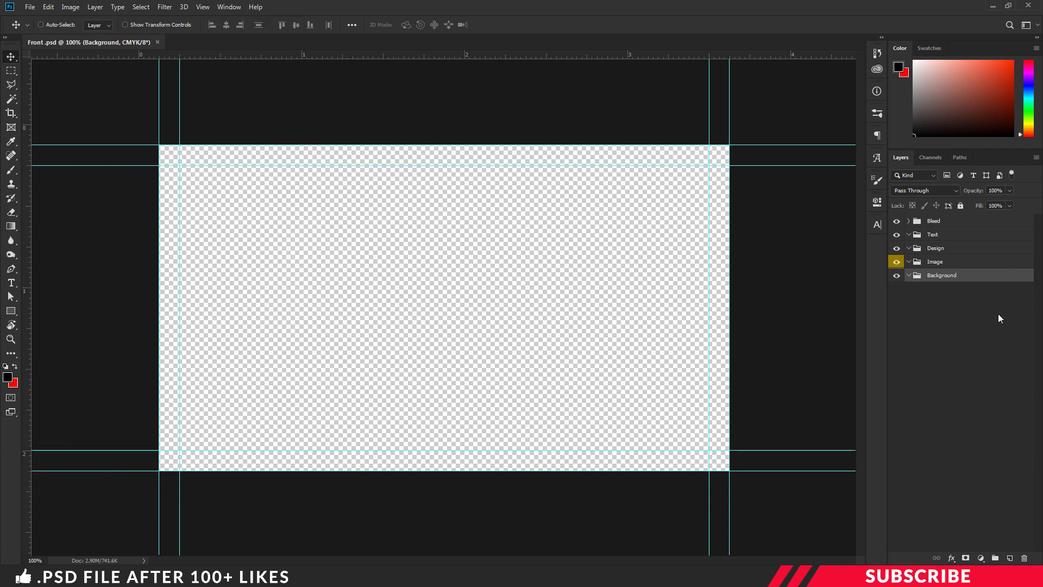
Add a new layer in the Background group and fill it with white.
left_click(1010, 557)
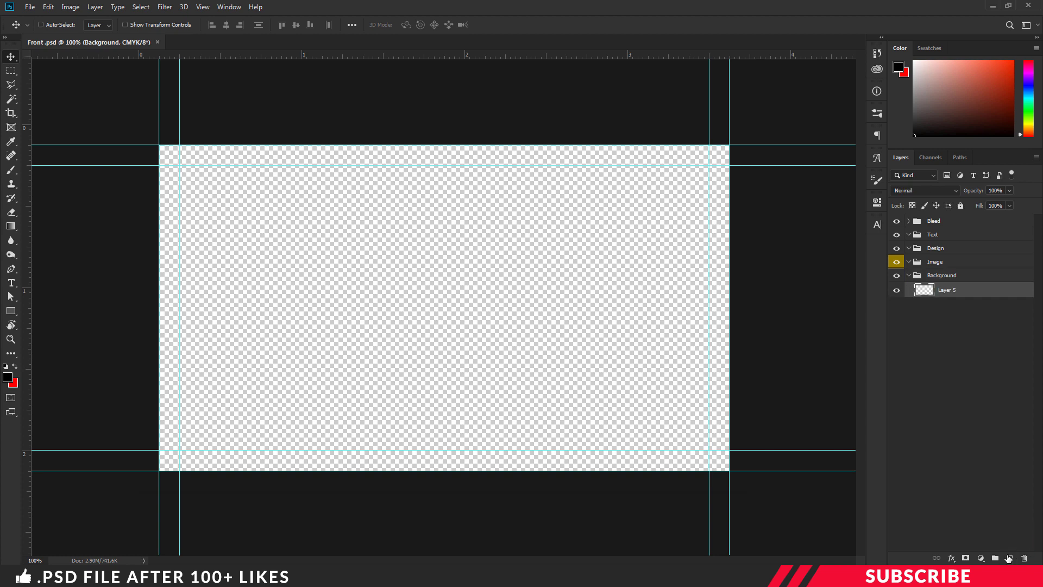
left_click(8, 378)
left_click(401, 377)
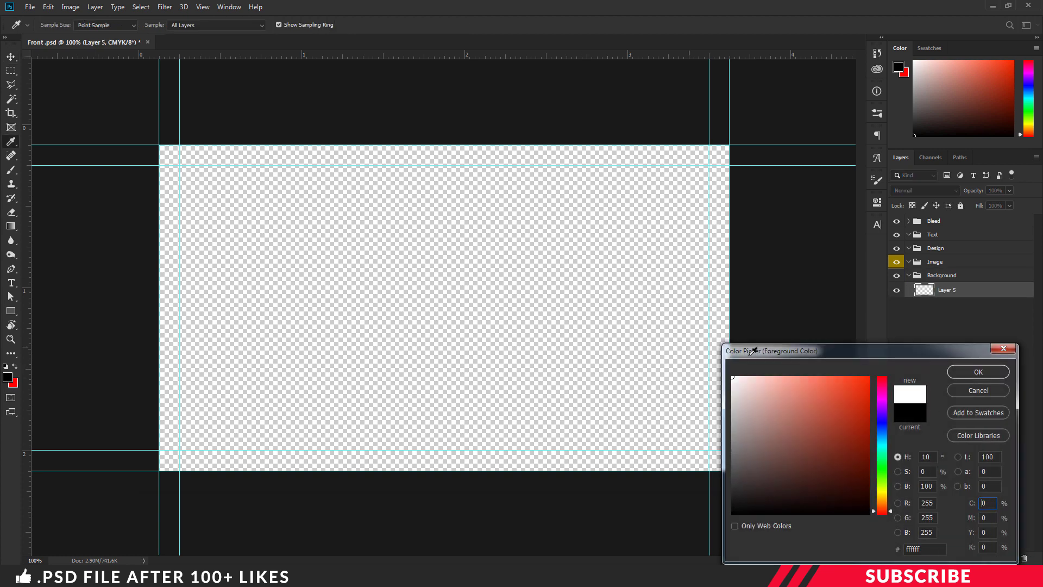
left_click(966, 374)
key("alt+BackSpace")
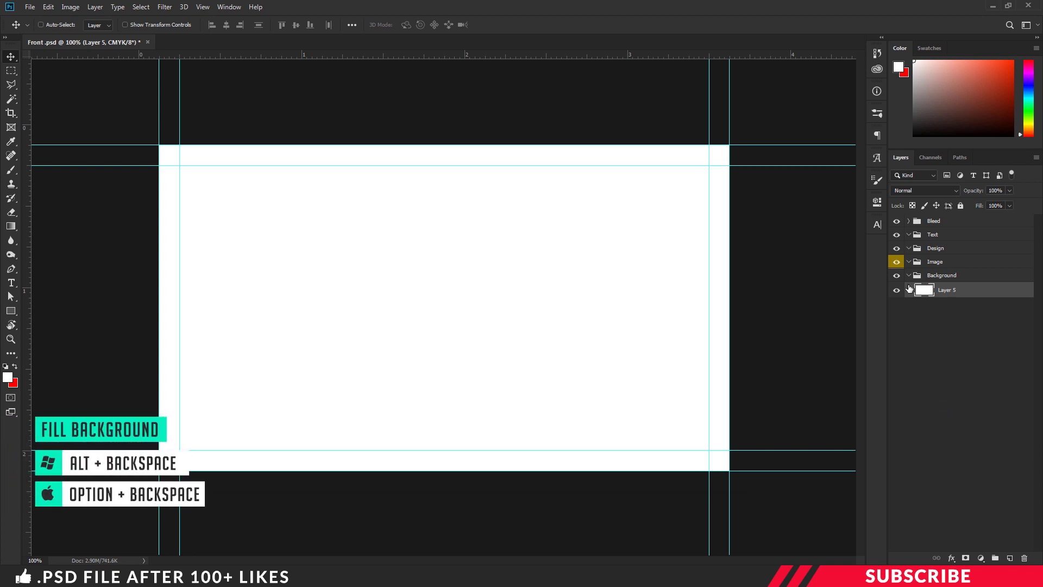
Add a new layer to the Image group and set the foreground colour to black 000000.
left_click(957, 265)
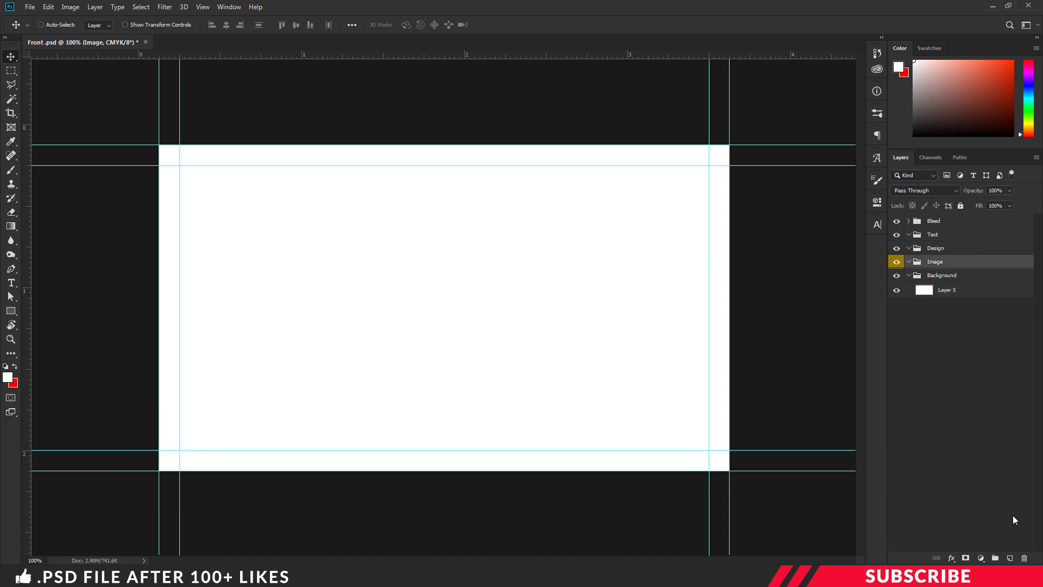
left_click(1010, 559)
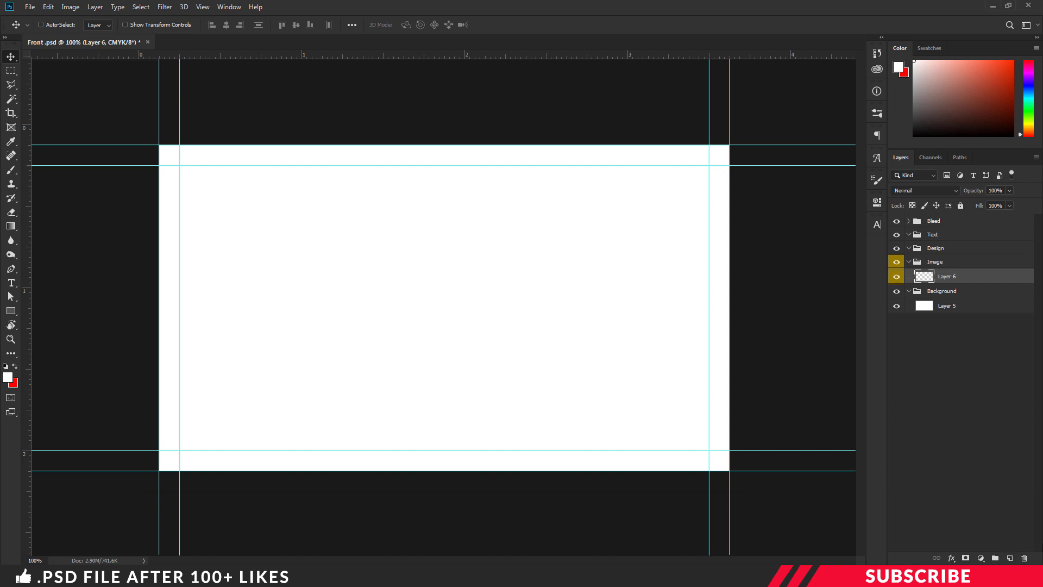
left_click(8, 379)
type("000000")
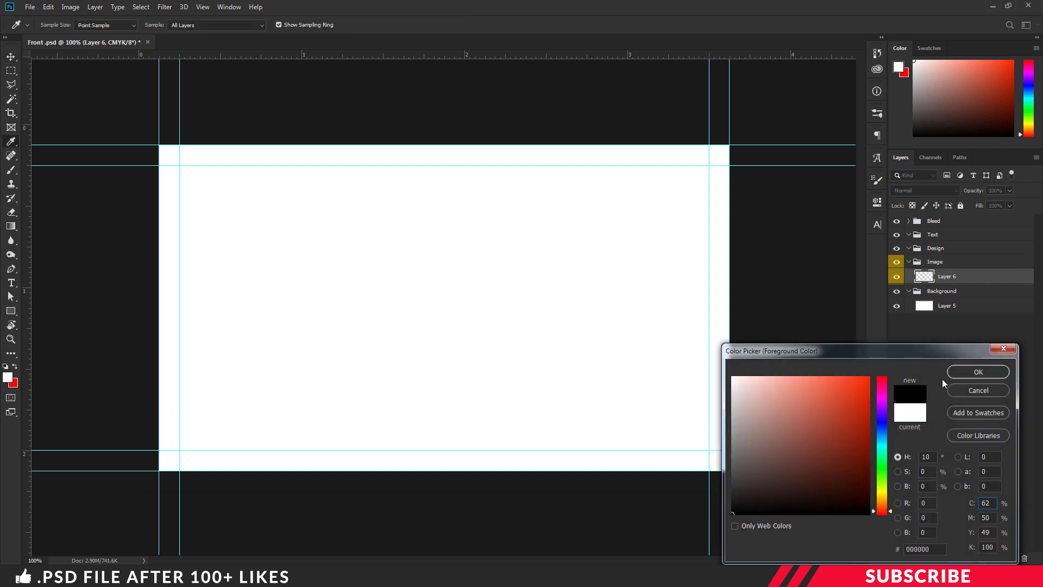
left_click(946, 372)
Draw a 975 × 525 px black rectangle between the inner guides.
right_click(12, 310)
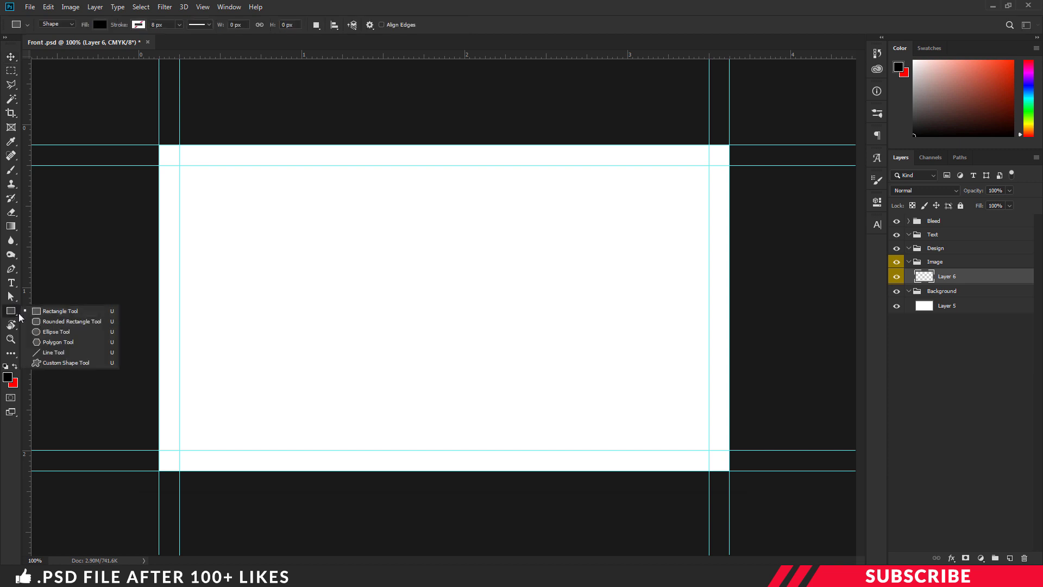
left_click(41, 314)
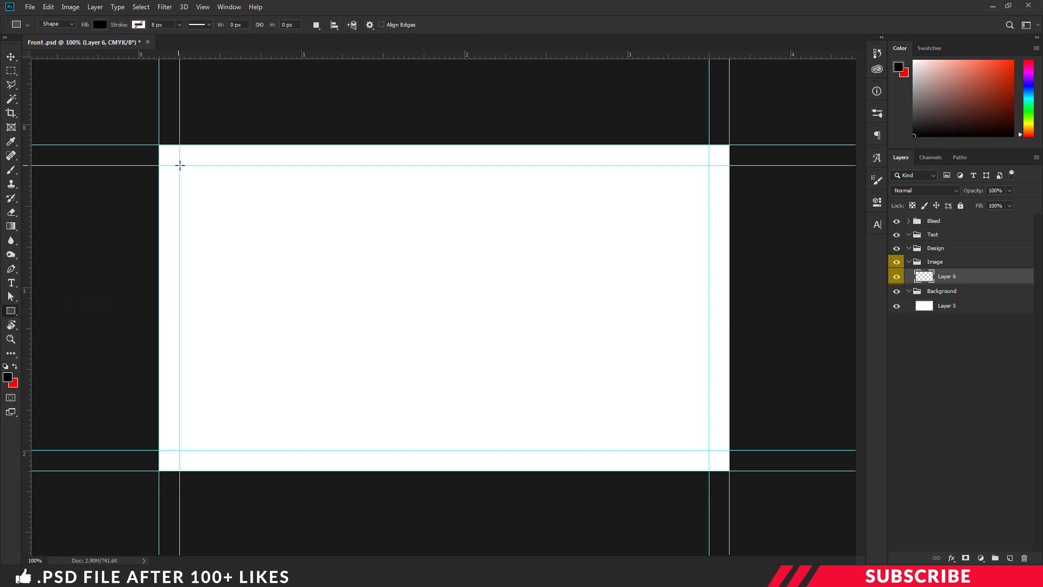
left_click_drag(179, 165, 709, 450)
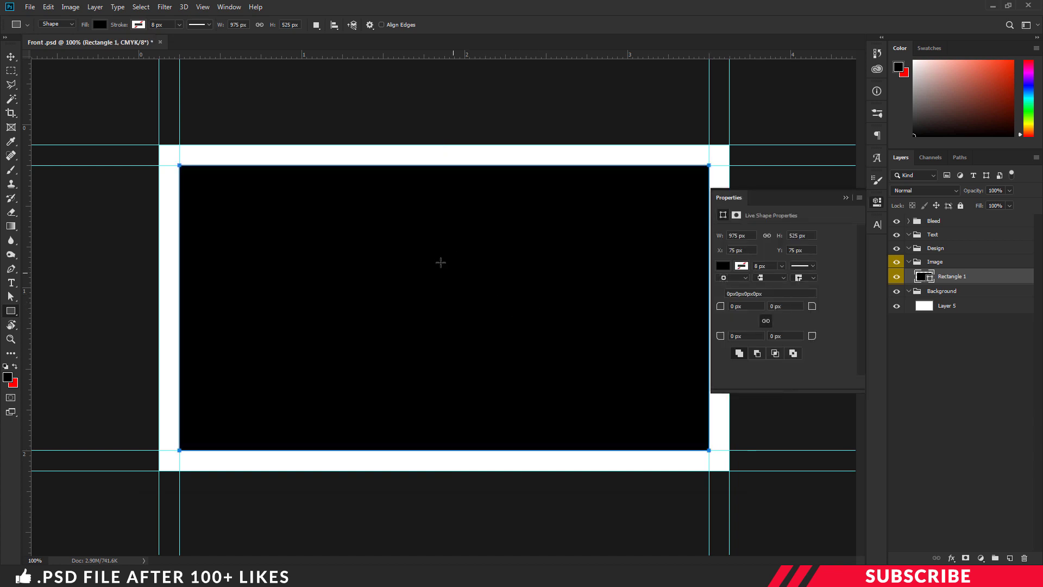
left_click(876, 203)
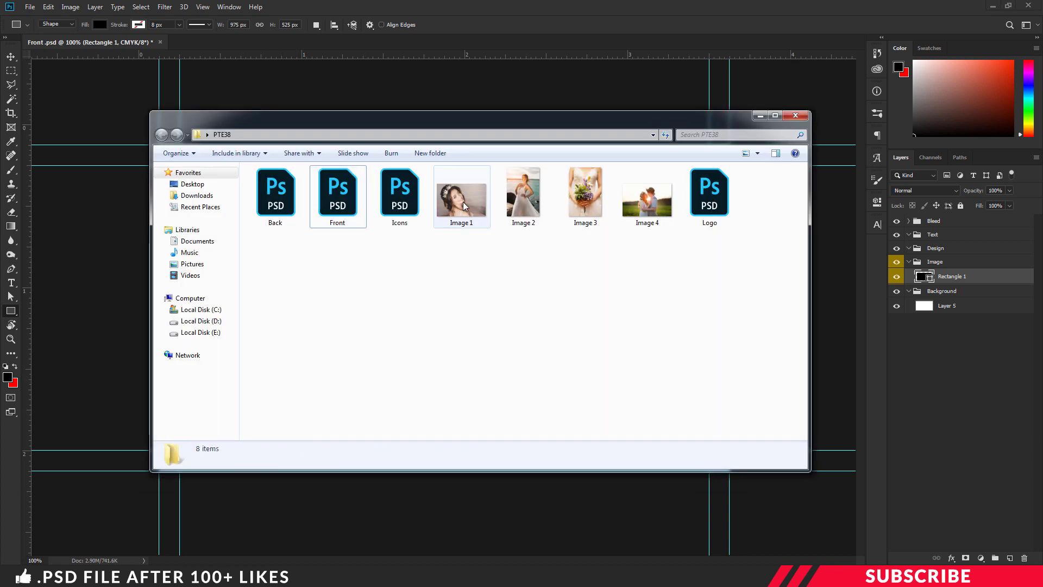
Bring the Image 1 bride photo into Front.psd and clip it to the black rectangle.
right_click(464, 205)
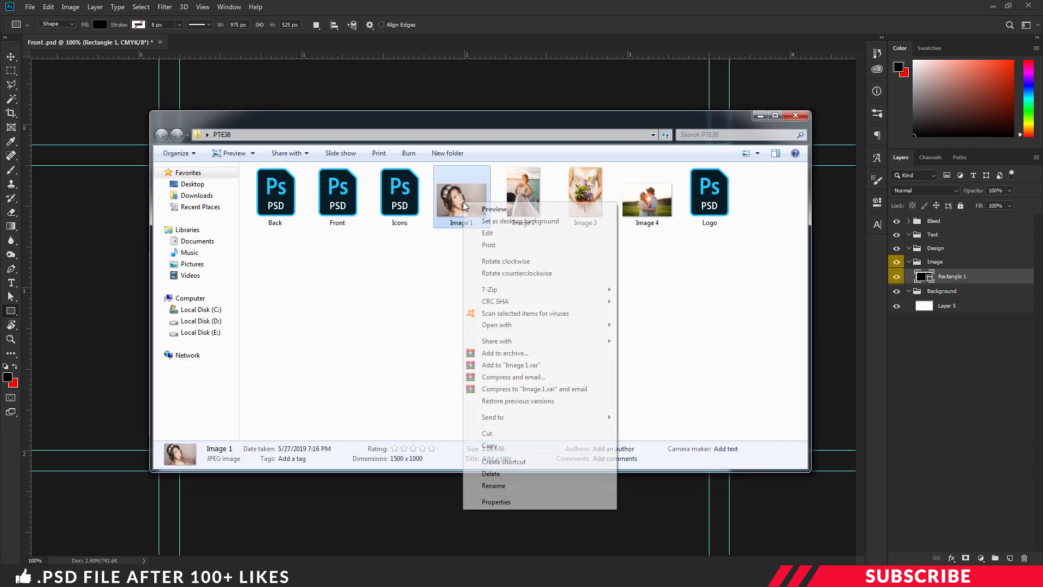
mouse_move(496, 324)
left_click(637, 326)
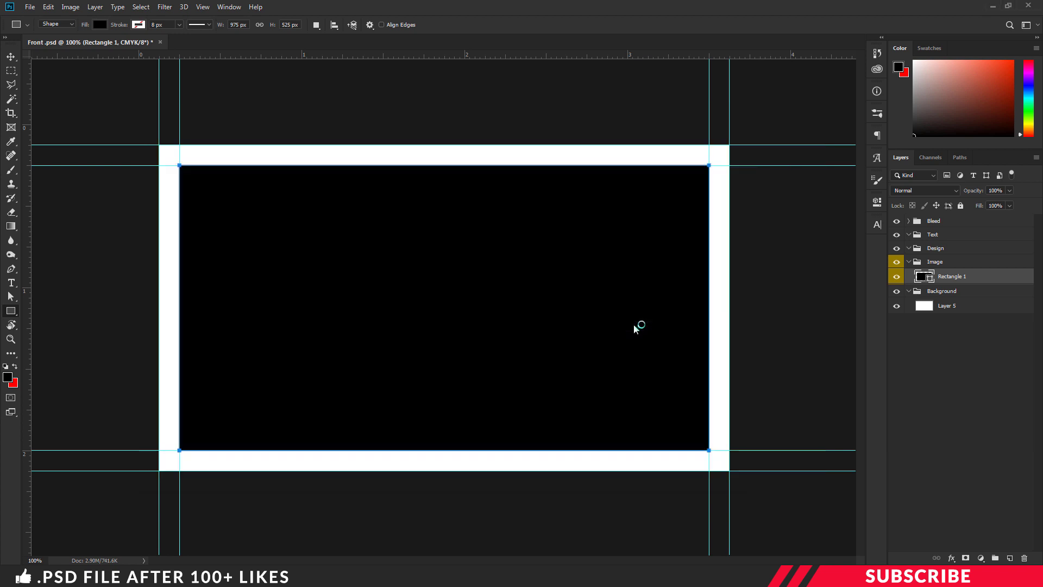
left_click(11, 57)
mouse_move(210, 43)
left_mouse_down()
mouse_move(191, 68)
mouse_move(438, 72)
left_mouse_up()
left_click_drag(419, 163, 242, 227)
left_click(830, 65)
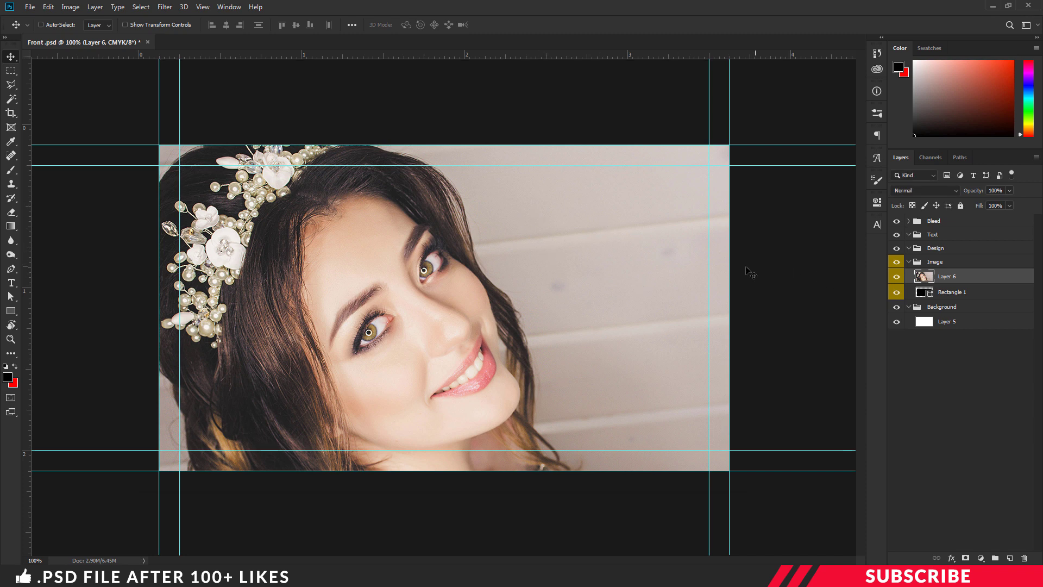
right_click(956, 278)
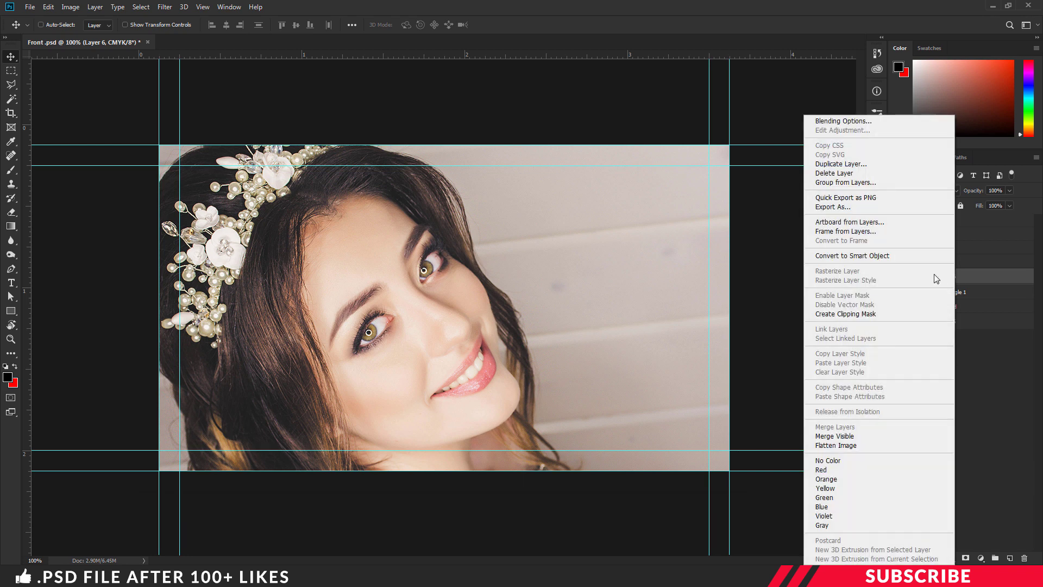
left_click(852, 318)
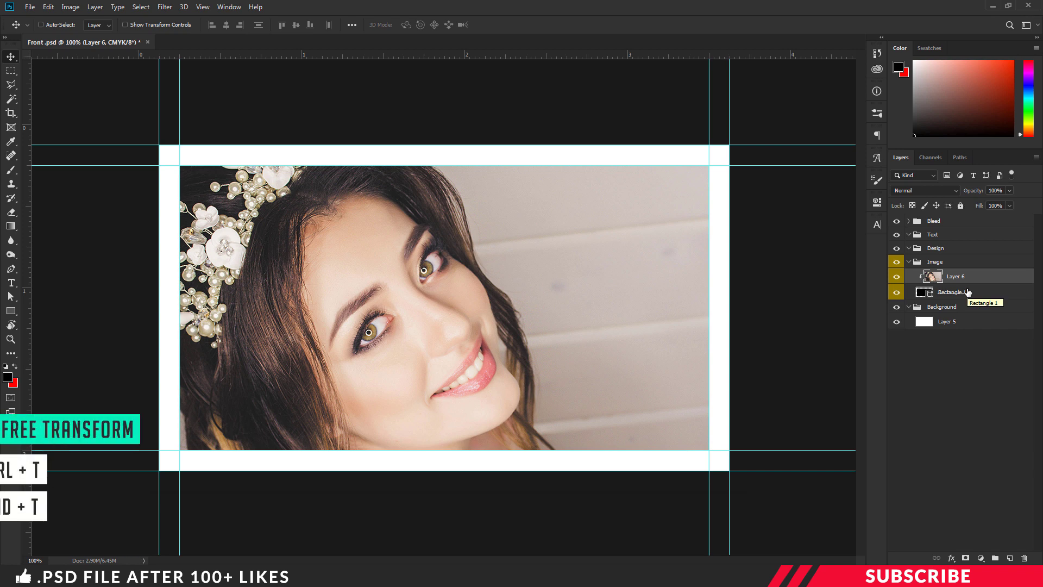
Scale the photo to about 53.5% and fit it into the rectangle's left part.
key("ctrl+t")
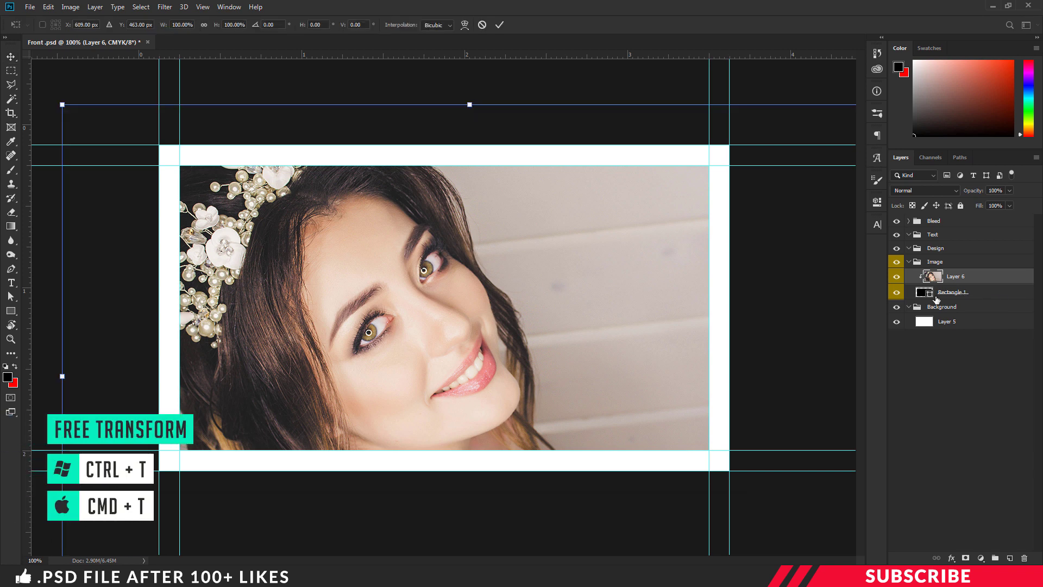
key("ctrl+minus")
key("ctrl+minus")
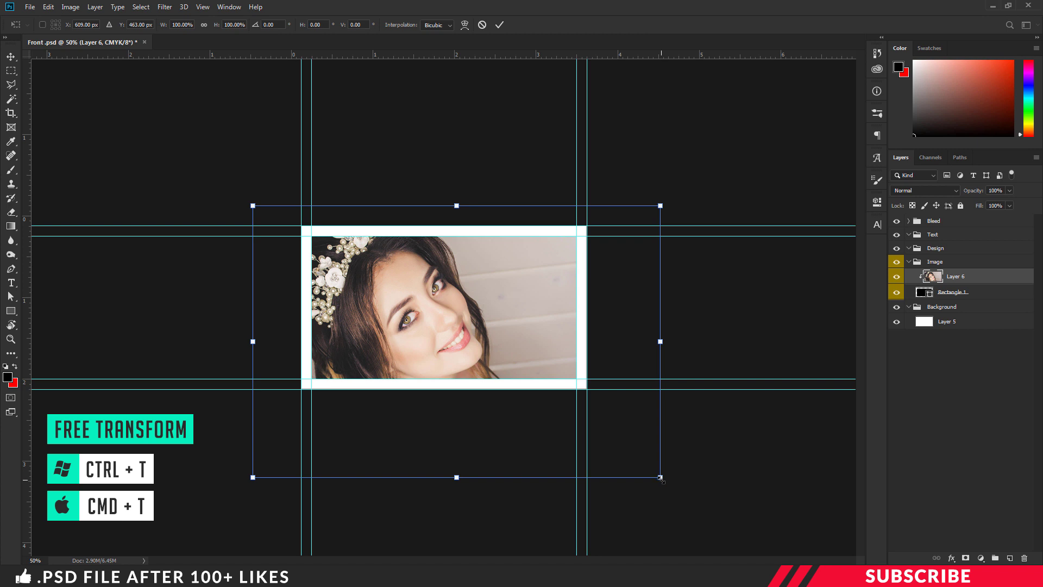
left_click_drag(660, 477, 466, 344)
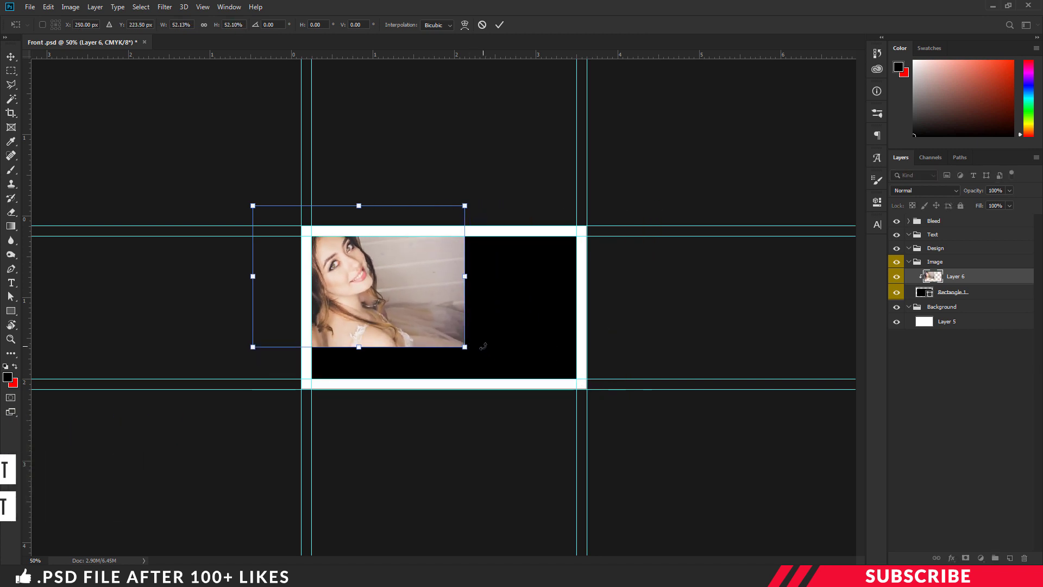
key("ctrl+plus")
mouse_move(359, 263)
left_mouse_down()
mouse_move(418, 302)
mouse_move(440, 302)
left_mouse_up()
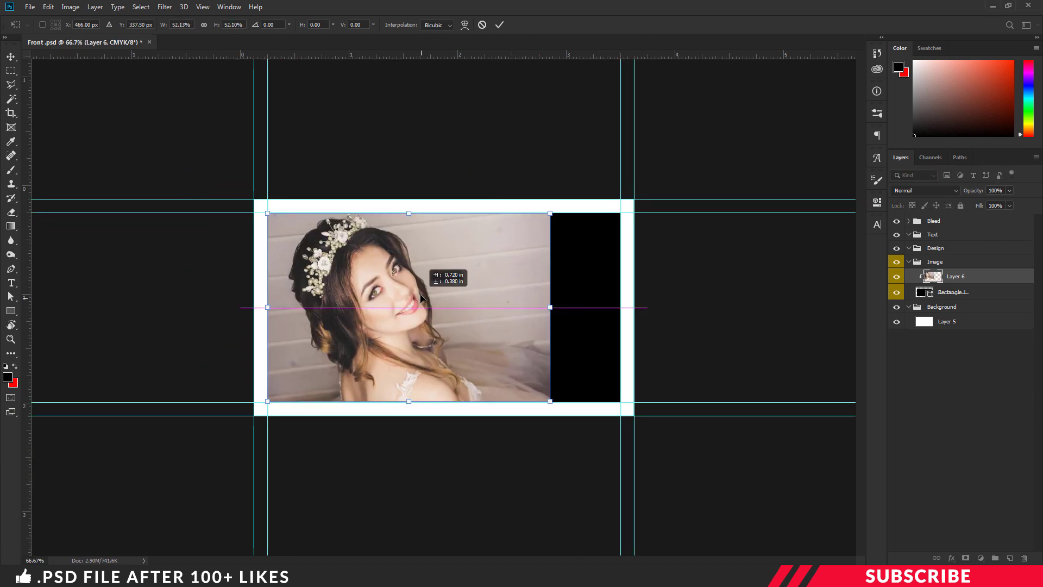
key("ctrl+plus")
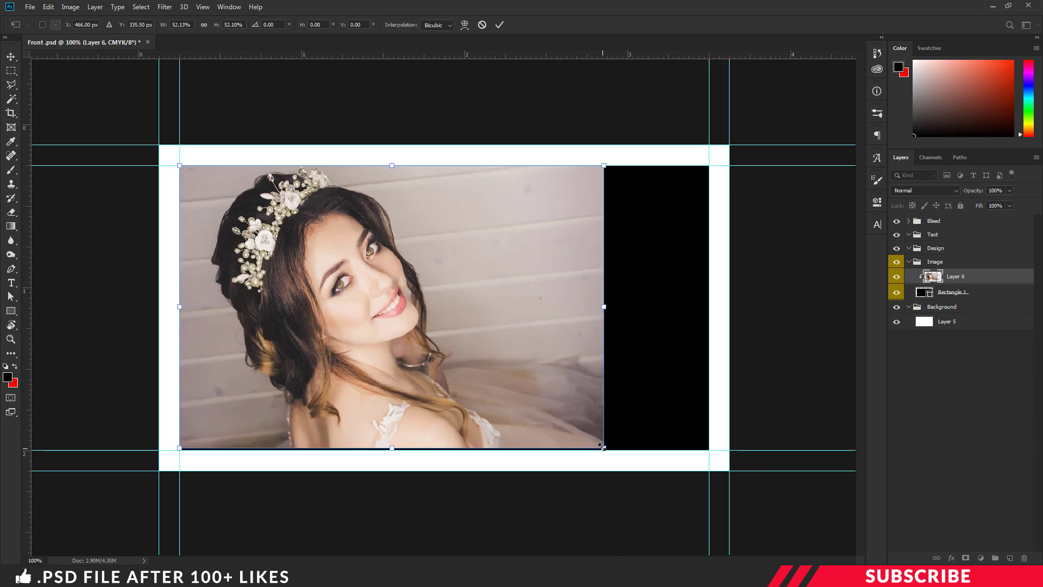
left_click_drag(602, 447, 612, 454)
left_click_drag(561, 383, 561, 381)
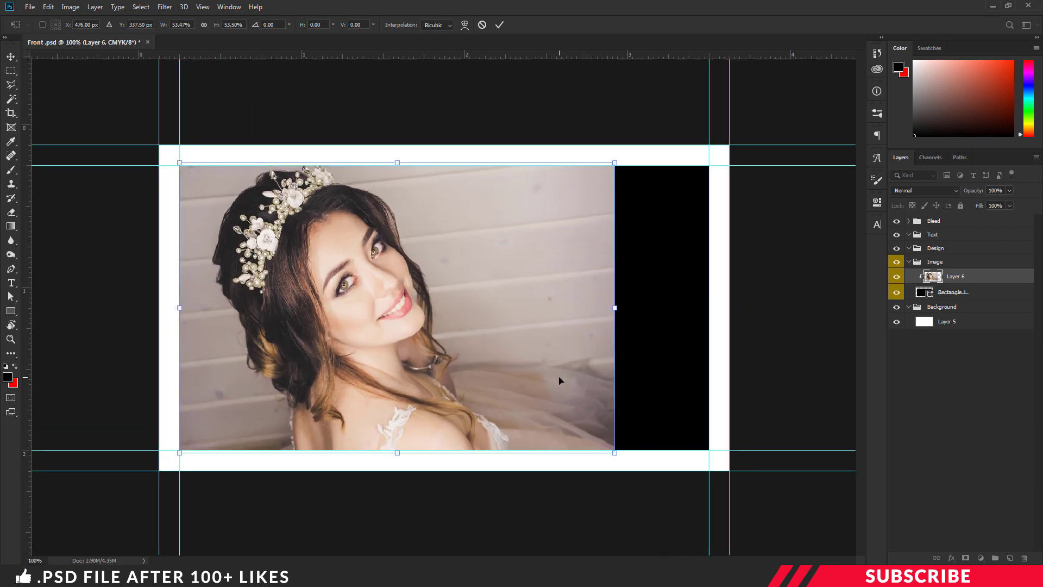
key("Left")
key("Left")
key("Left")
key("Down")
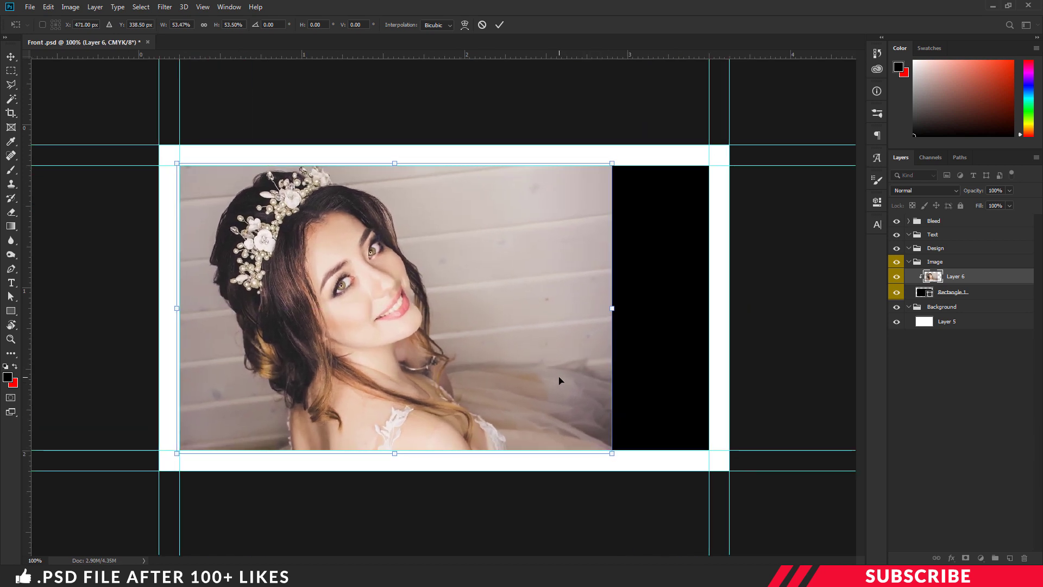
key("Return")
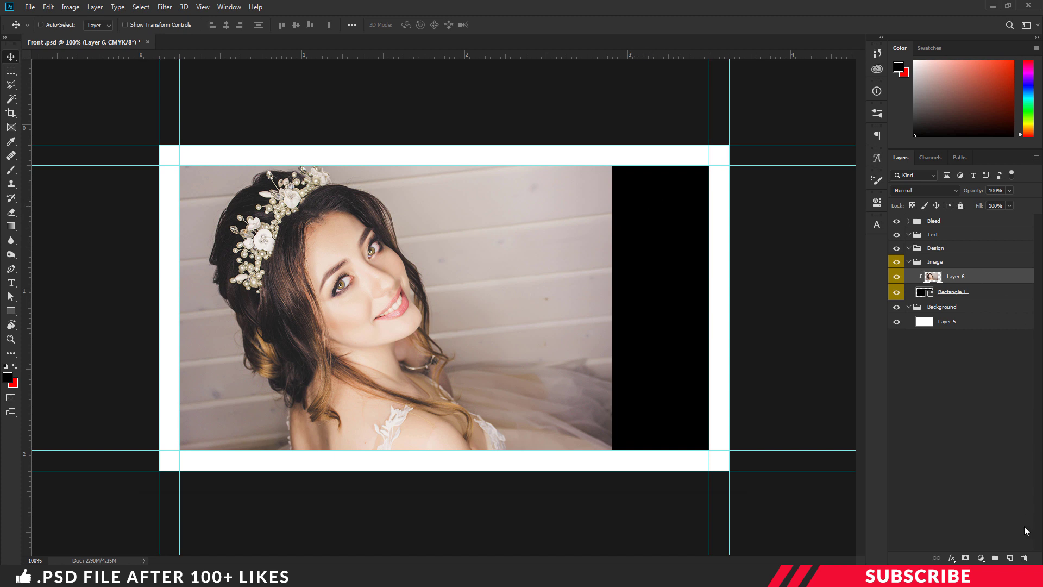
Add Layer 7 clipped to the photo and set the foreground to a lightened wall grey.
left_click(1010, 558)
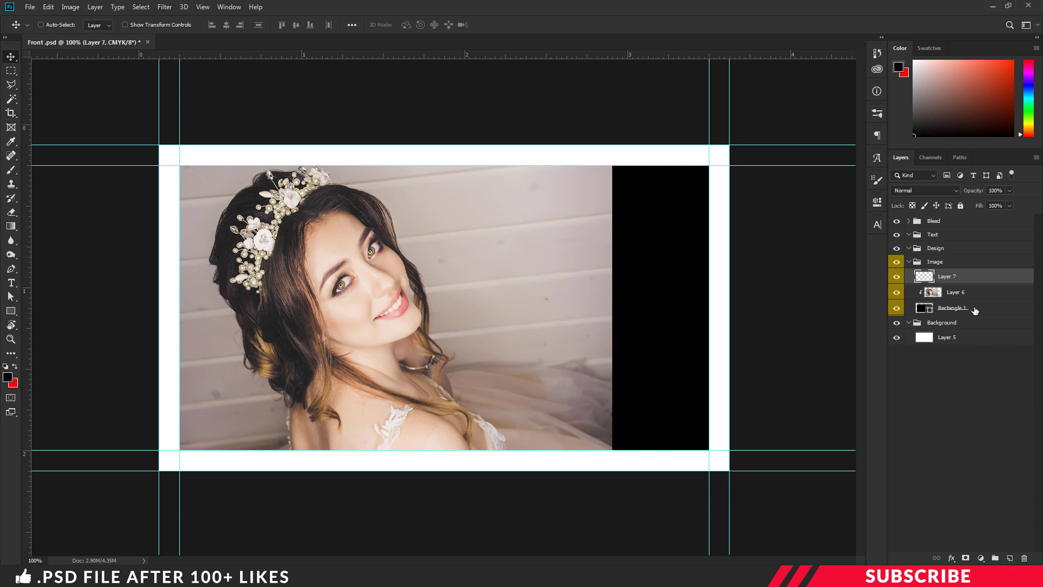
right_click(984, 278)
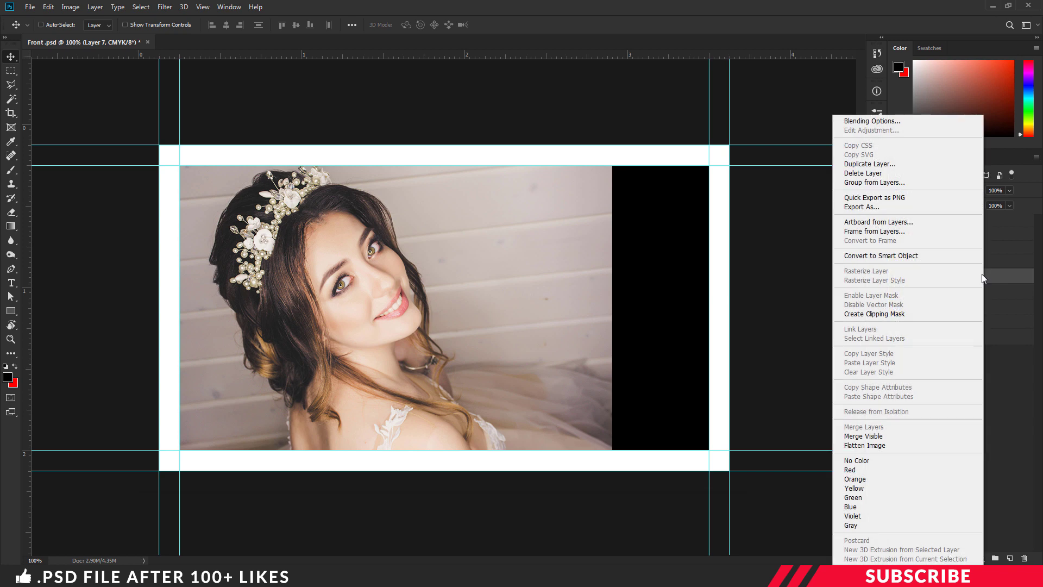
left_click(882, 314)
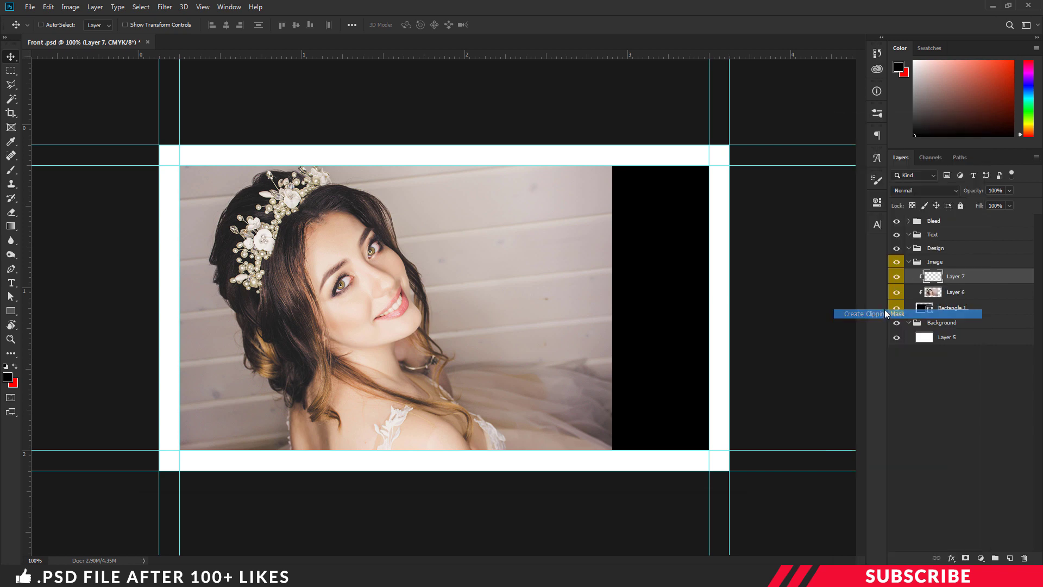
left_click(7, 378)
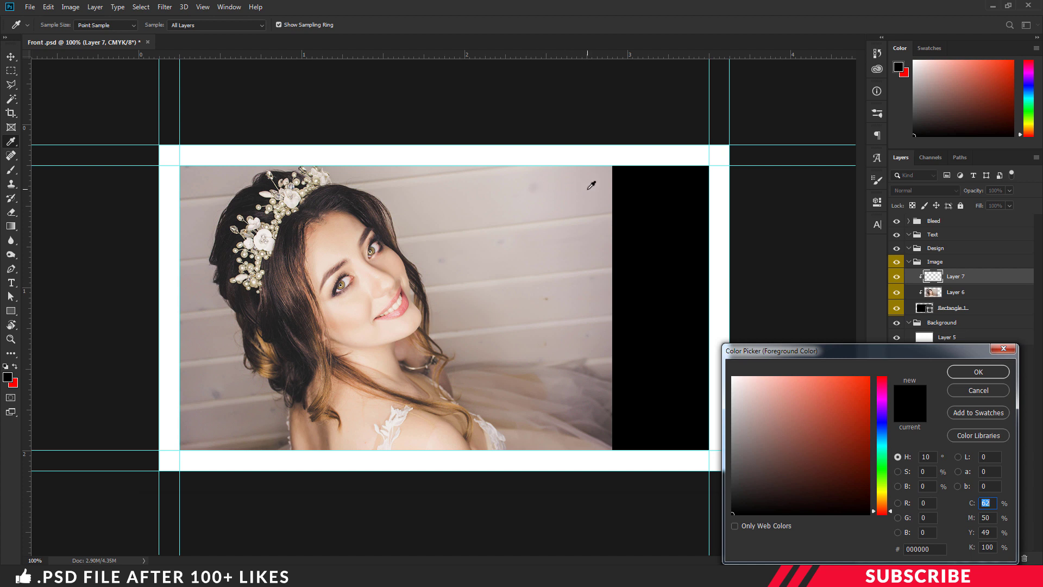
left_click(588, 189)
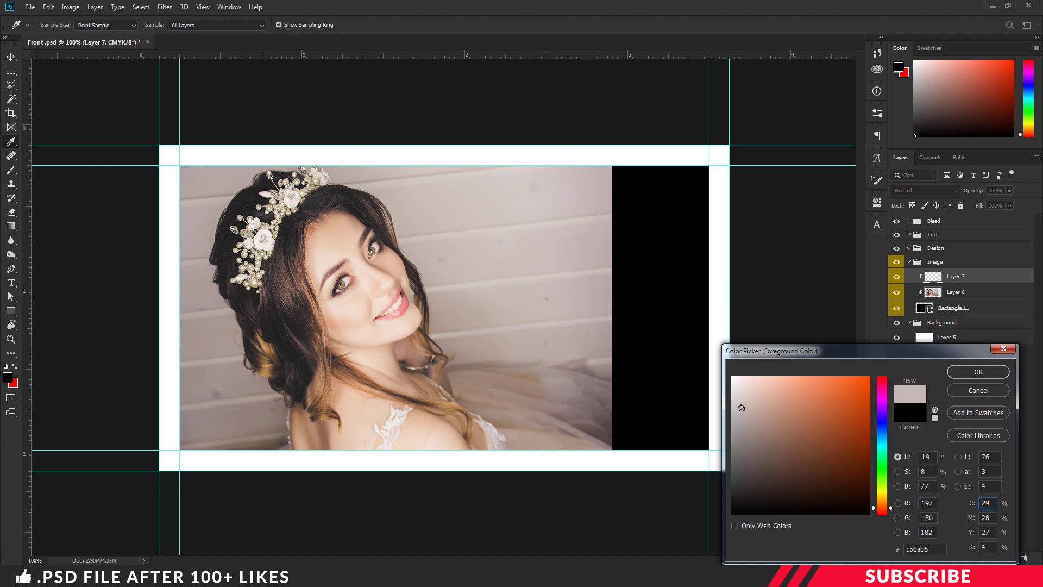
left_click_drag(741, 407, 734, 397)
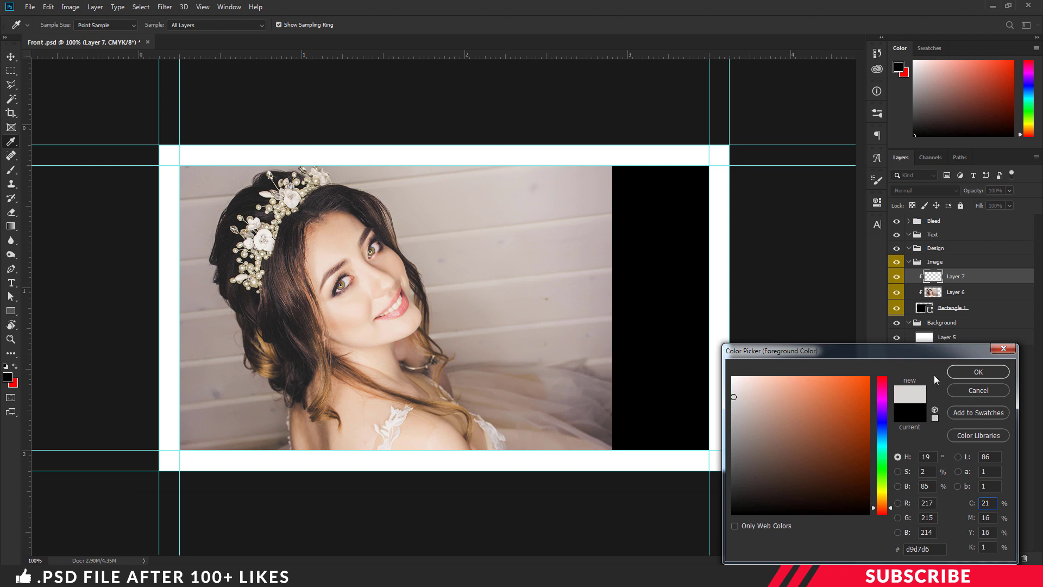
left_click(977, 372)
Paint over the black strip right of the photo with a 500 px Soft Round brush.
key("b")
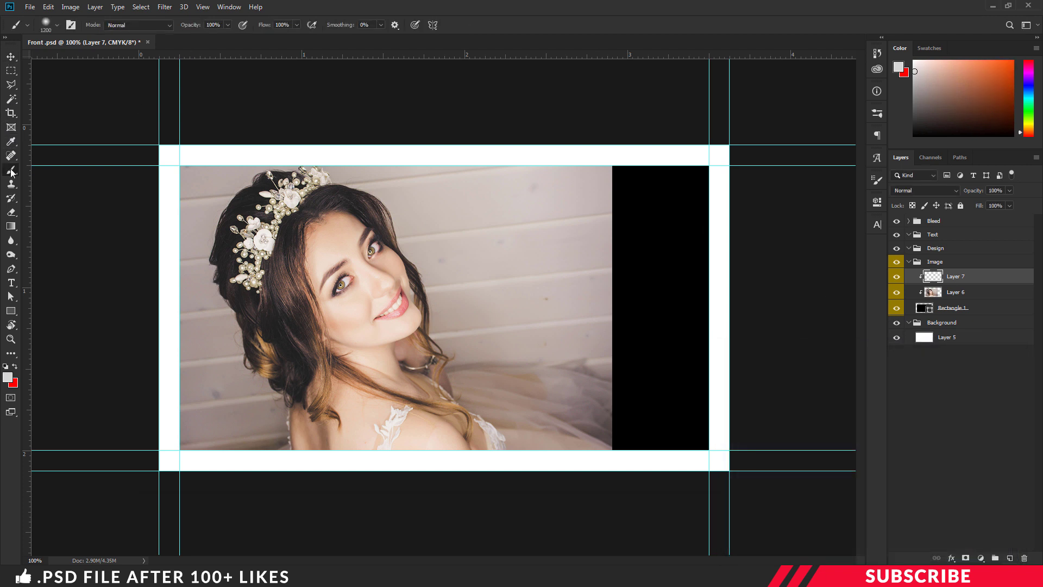
left_click(57, 25)
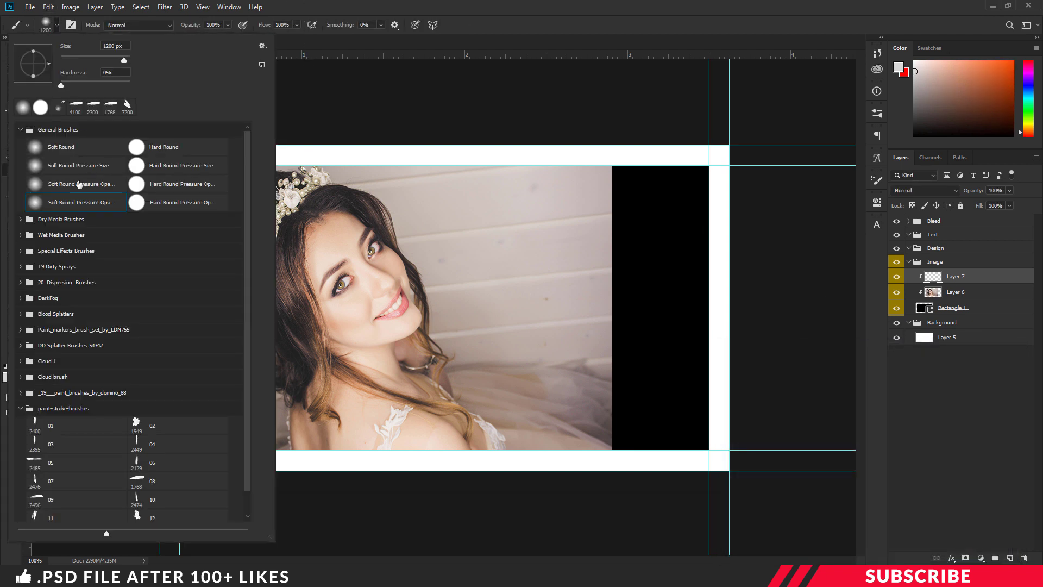
left_click(63, 203)
left_click(487, 30)
key("bracketleft")
key("bracketleft")
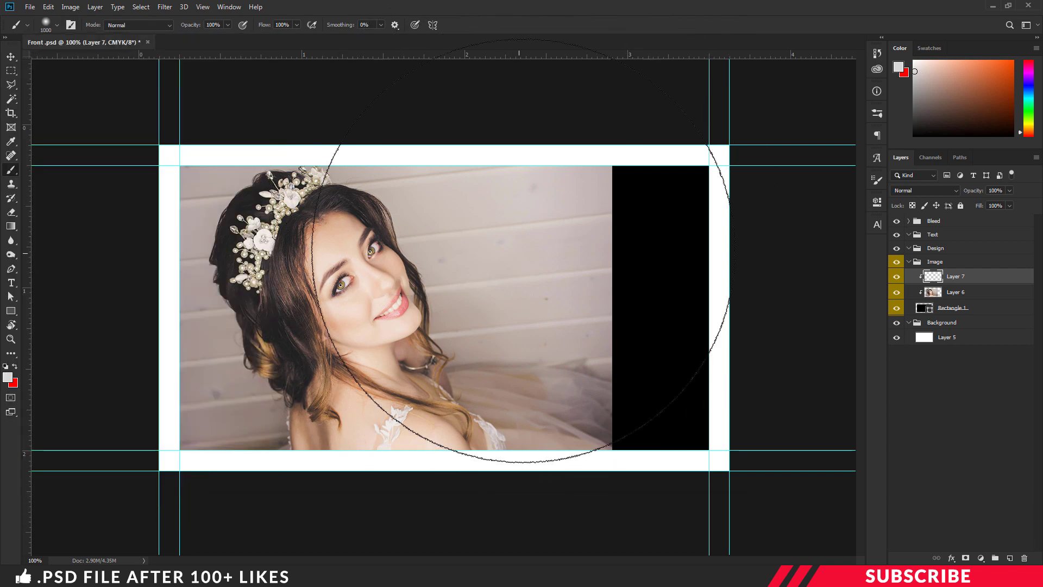
key("bracketleft")
key("bracketleft")
key("bracketleft")
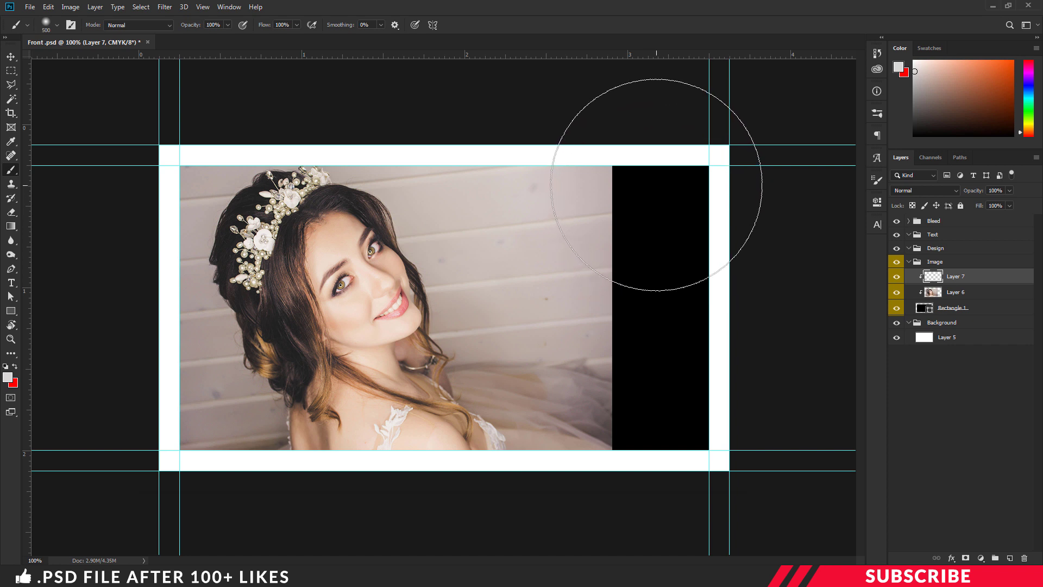
left_click(656, 184)
mouse_move(656, 185)
left_mouse_down()
mouse_move(651, 131)
mouse_move(657, 326)
mouse_move(679, 408)
mouse_move(675, 303)
mouse_move(652, 256)
mouse_move(647, 361)
mouse_move(668, 372)
mouse_move(624, 155)
left_mouse_up()
key("bracketright")
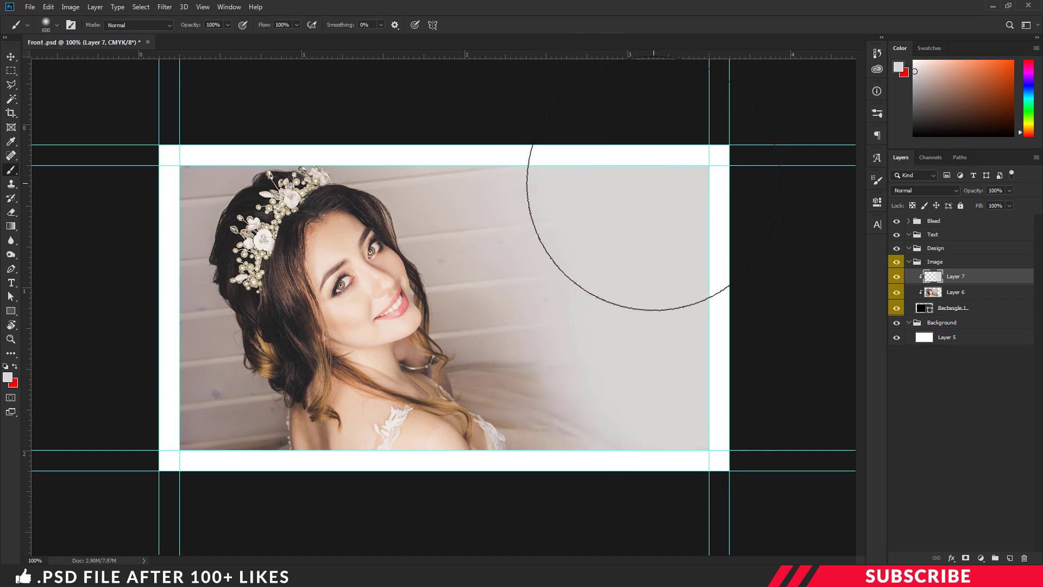
key("v")
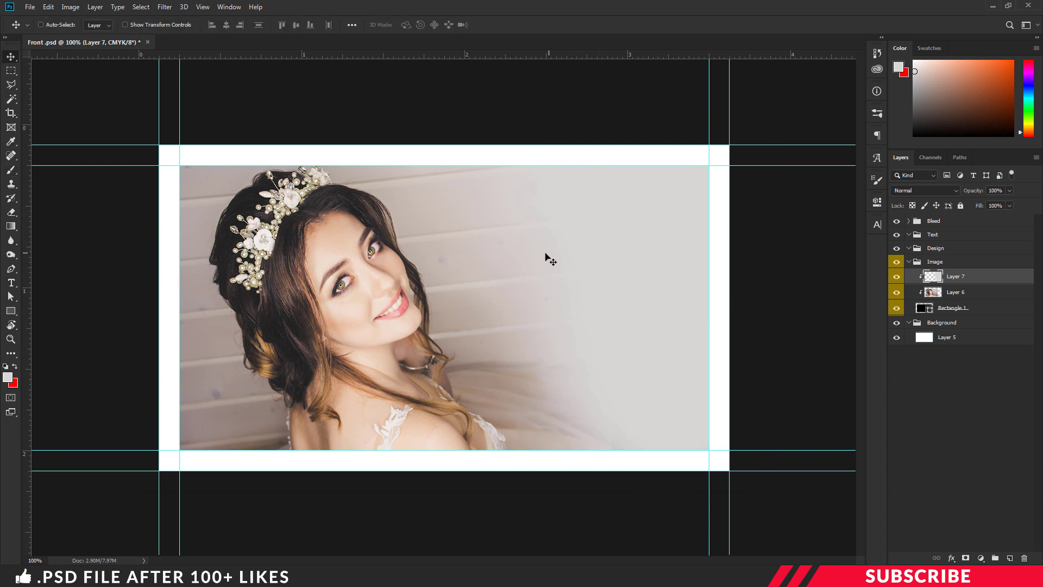
Create Layer 8 above Layer 7 and clip it to the layers below.
left_click(1010, 558)
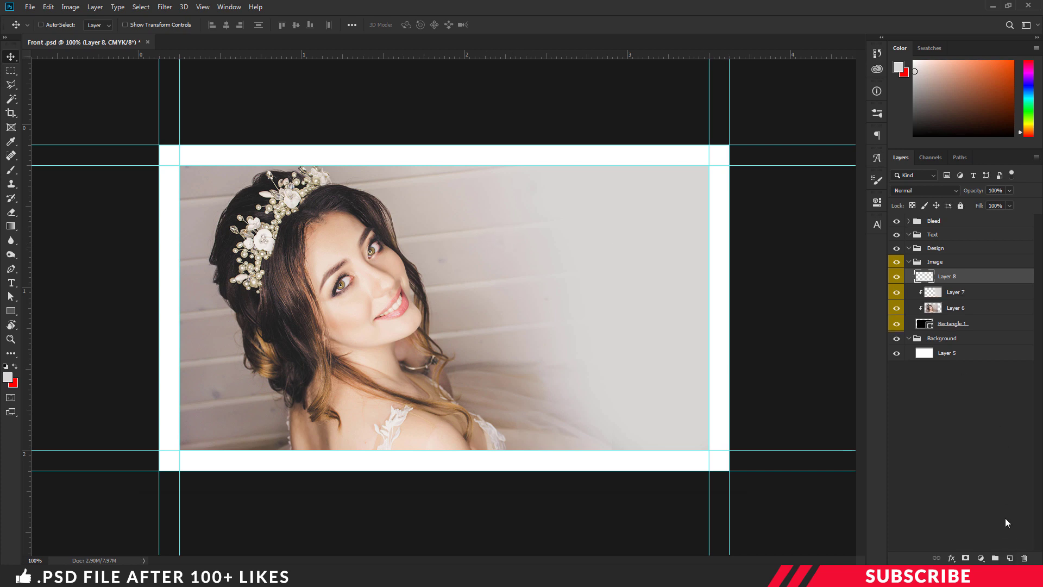
right_click(945, 282)
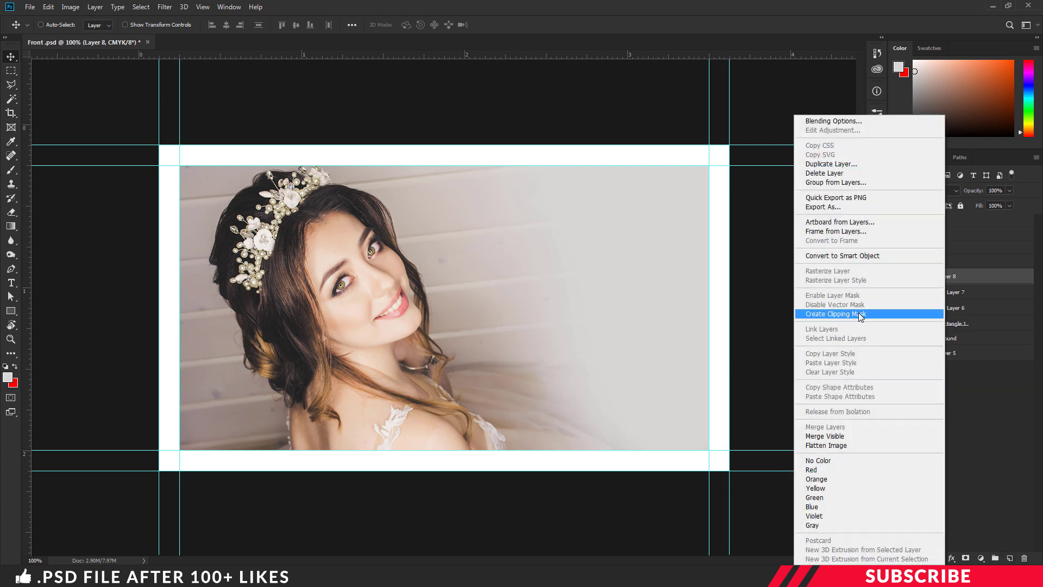
left_click(869, 314)
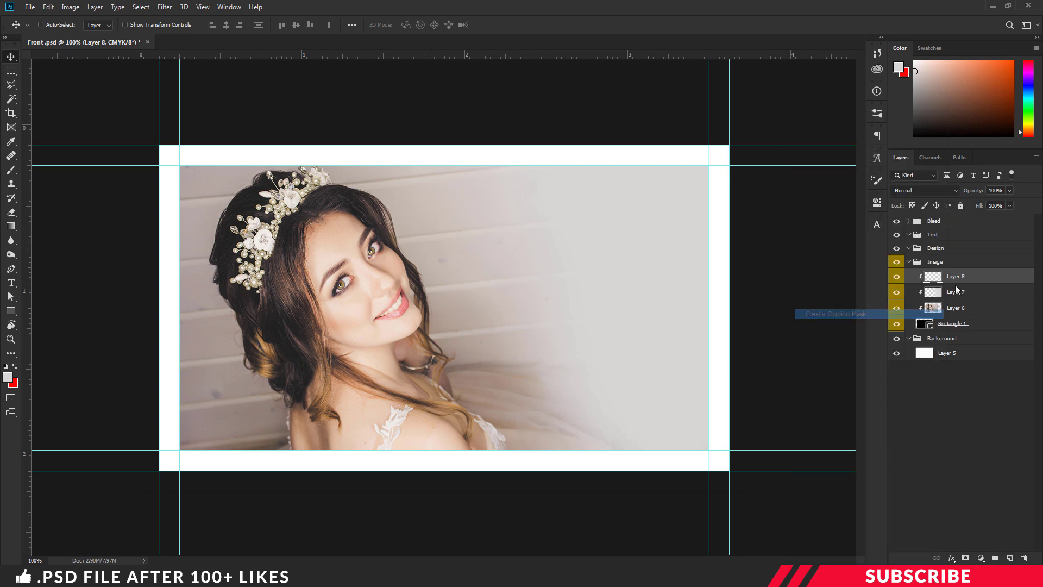
left_click(932, 194)
Set Layer 8 to Screen blending and the foreground colour to ff2a00.
left_click(902, 267)
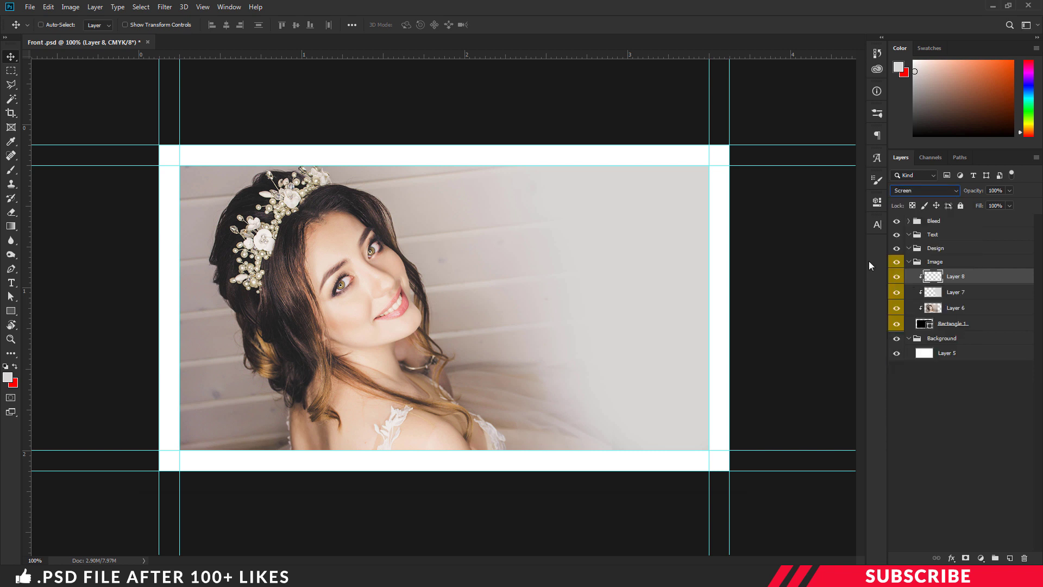
left_click(8, 376)
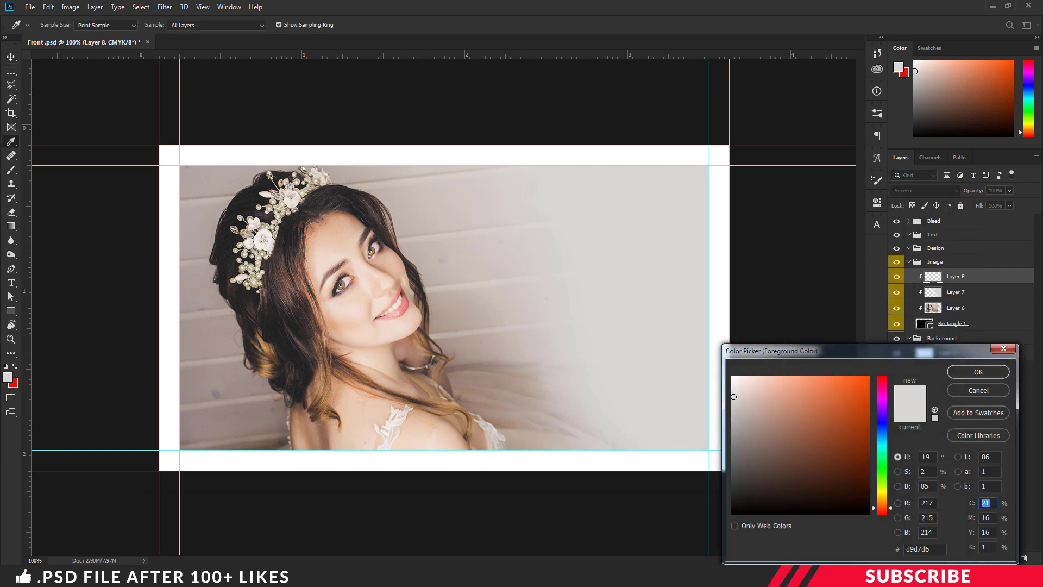
left_click(937, 553)
type("ff")
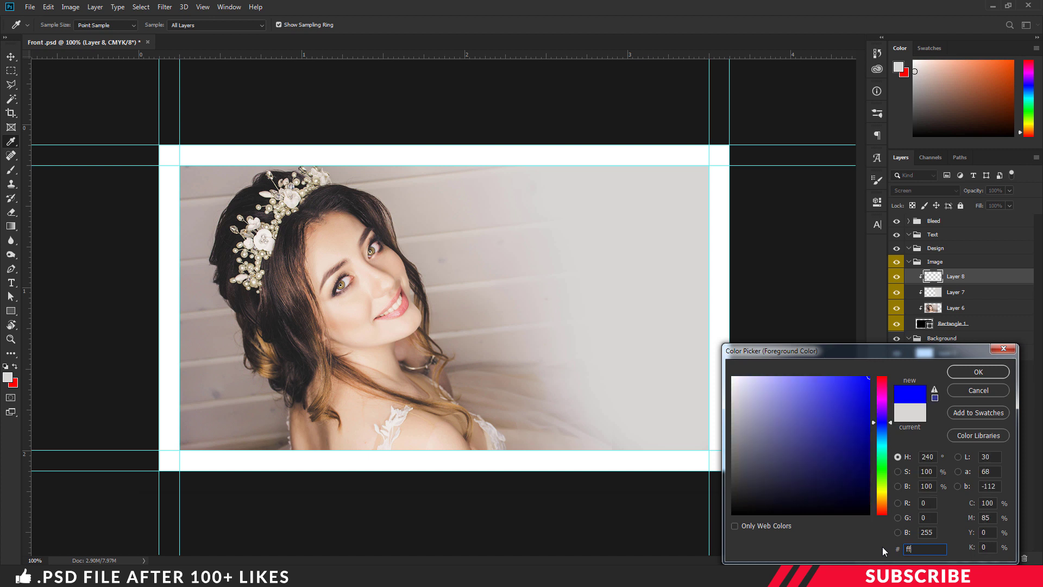
type("2a")
type("0")
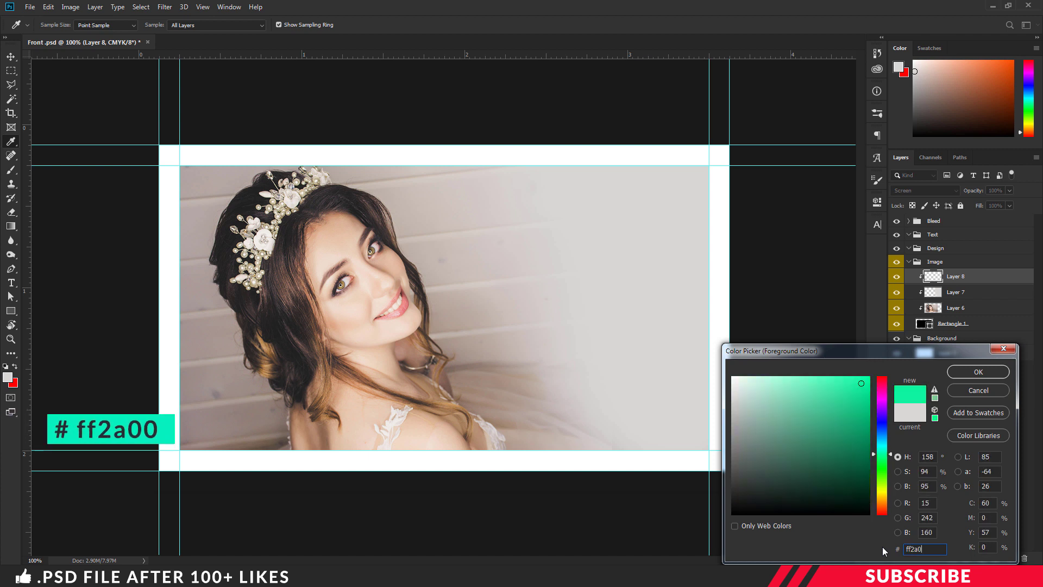
type("0")
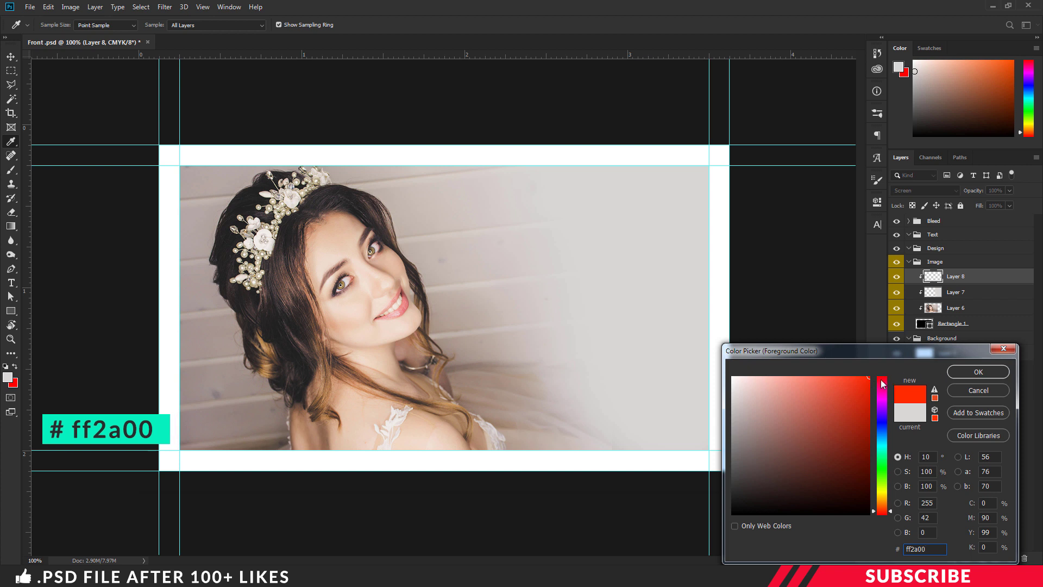
left_click(978, 372)
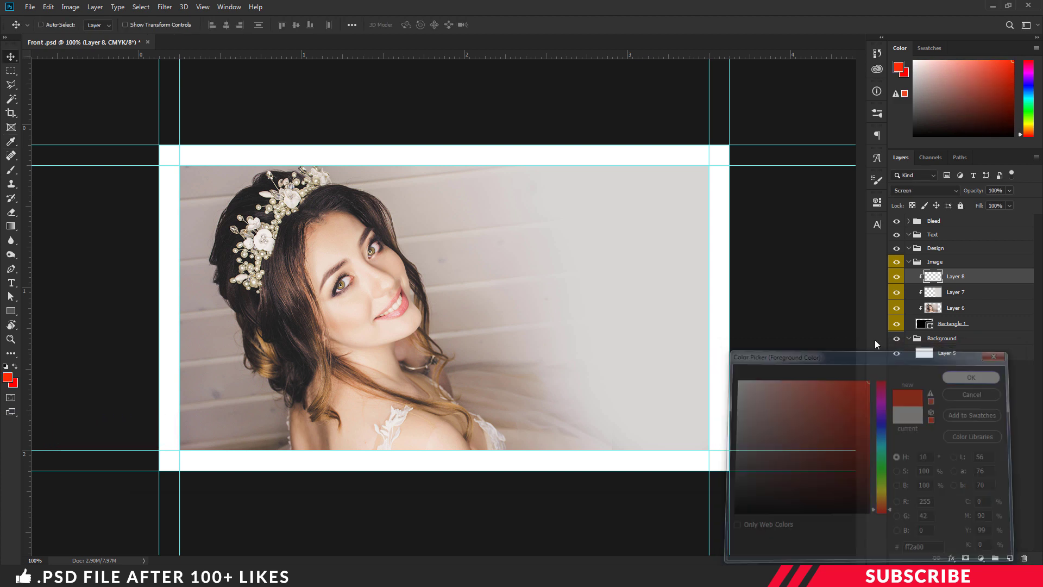
Paint a single soft 1100 px red-orange glow over the photo's right side.
left_click(11, 171)
right_click(10, 172)
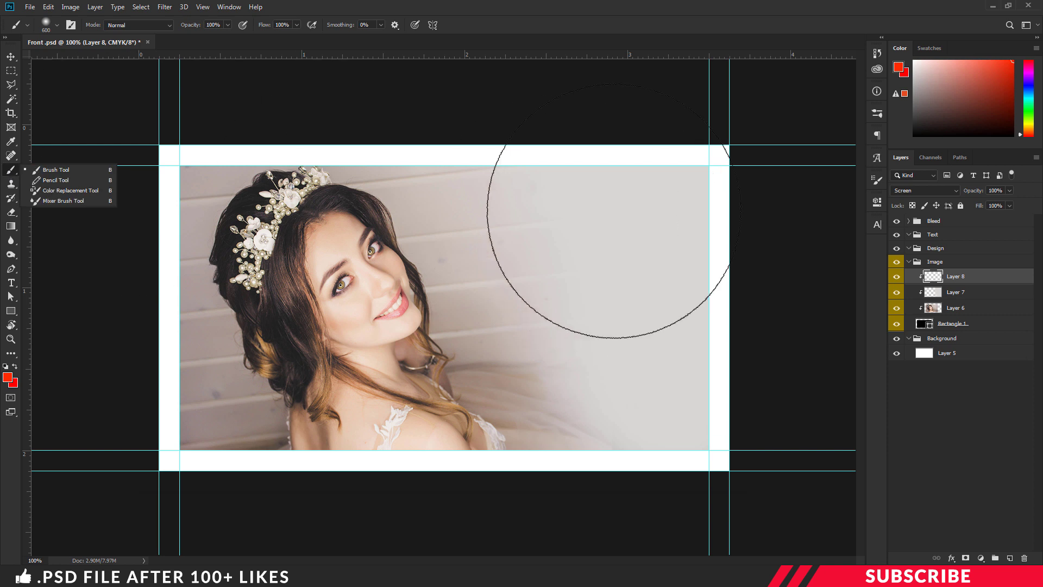
left_click(643, 40)
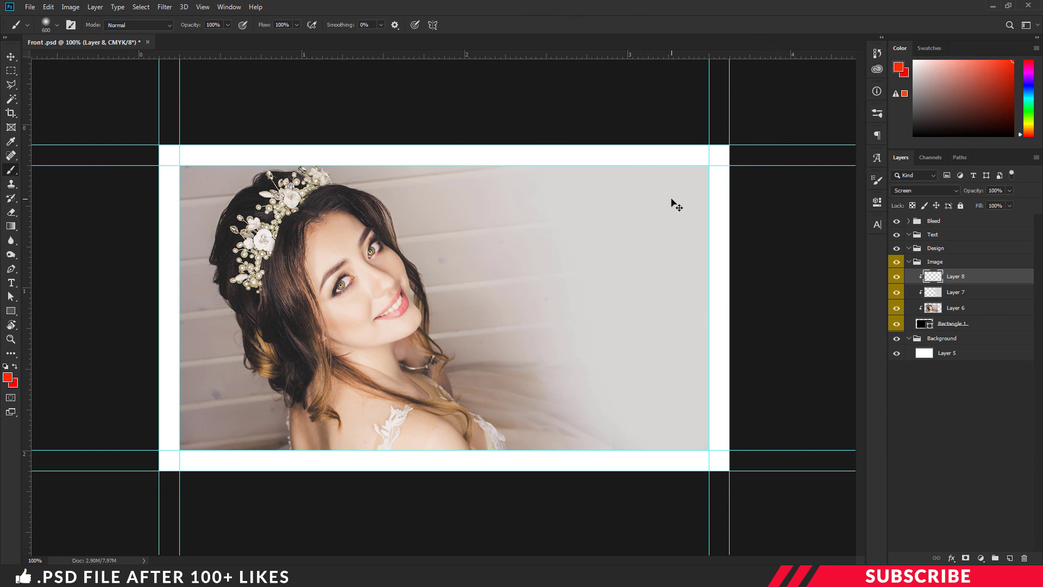
key("ctrl+minus")
key("bracketright")
key("bracketright")
key("bracketright")
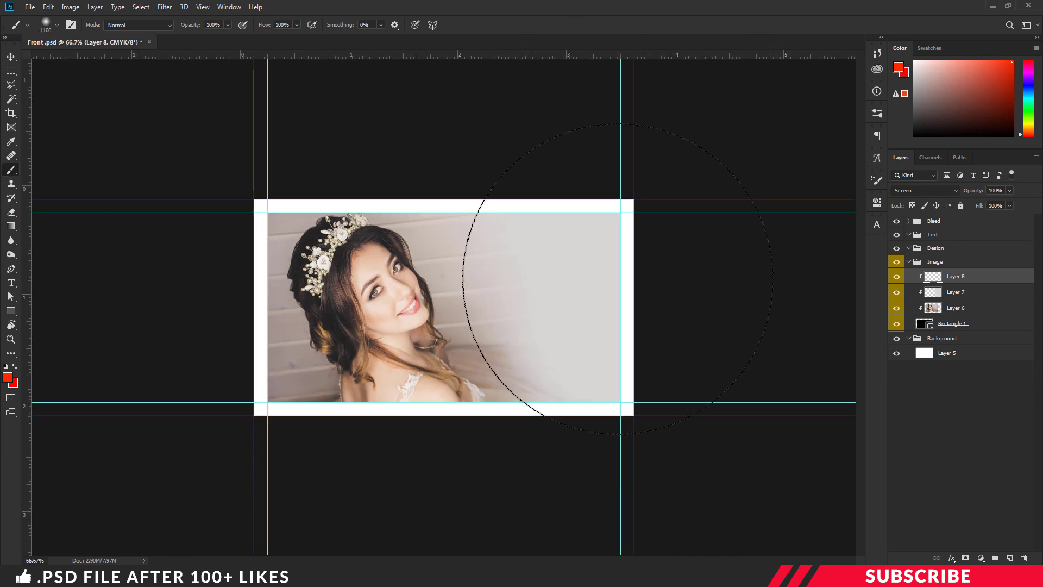
left_click(609, 278)
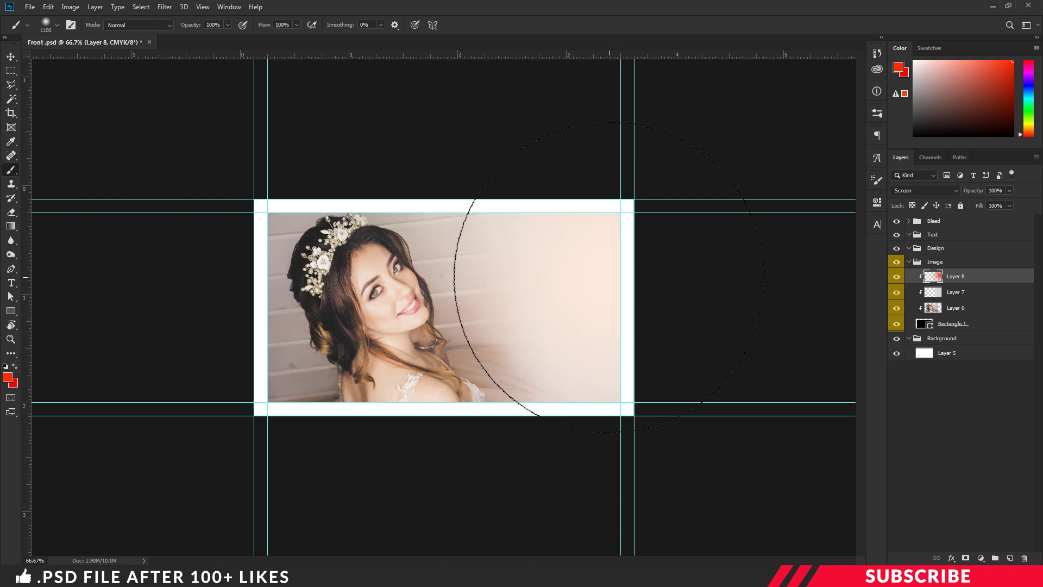
key("ctrl+z")
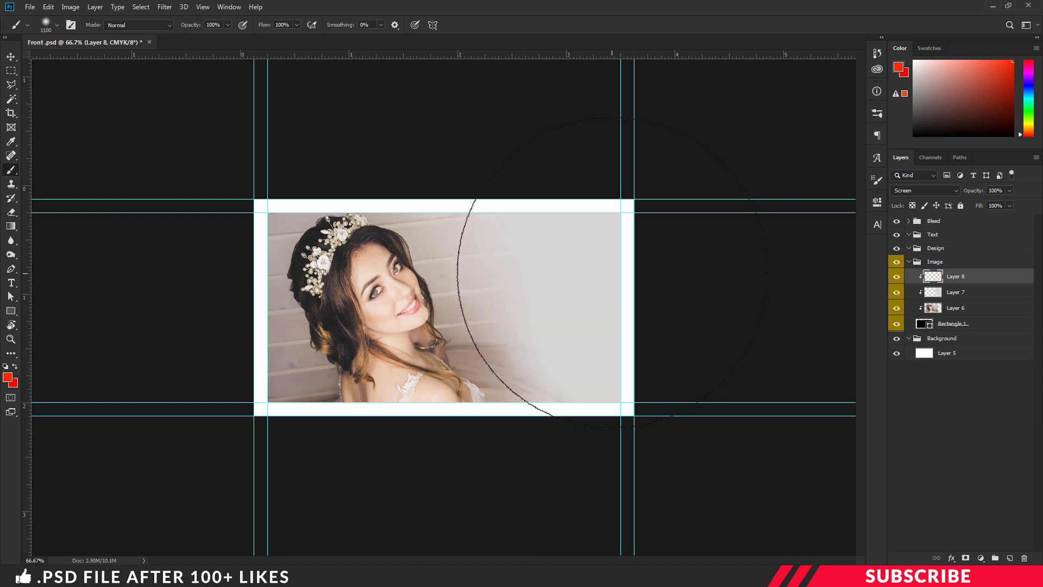
left_click(612, 271)
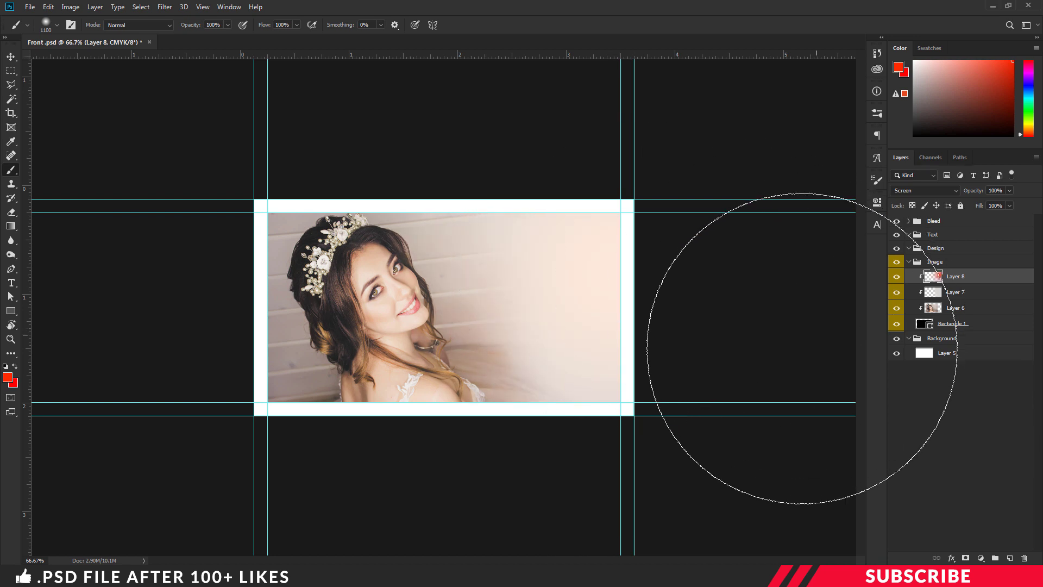
left_click(11, 56)
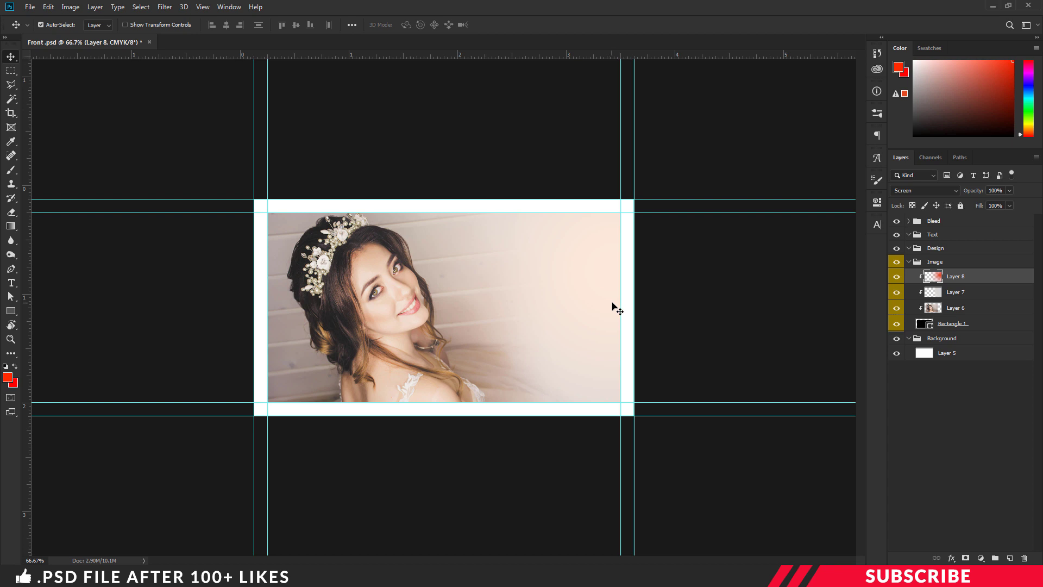
key("ctrl+1")
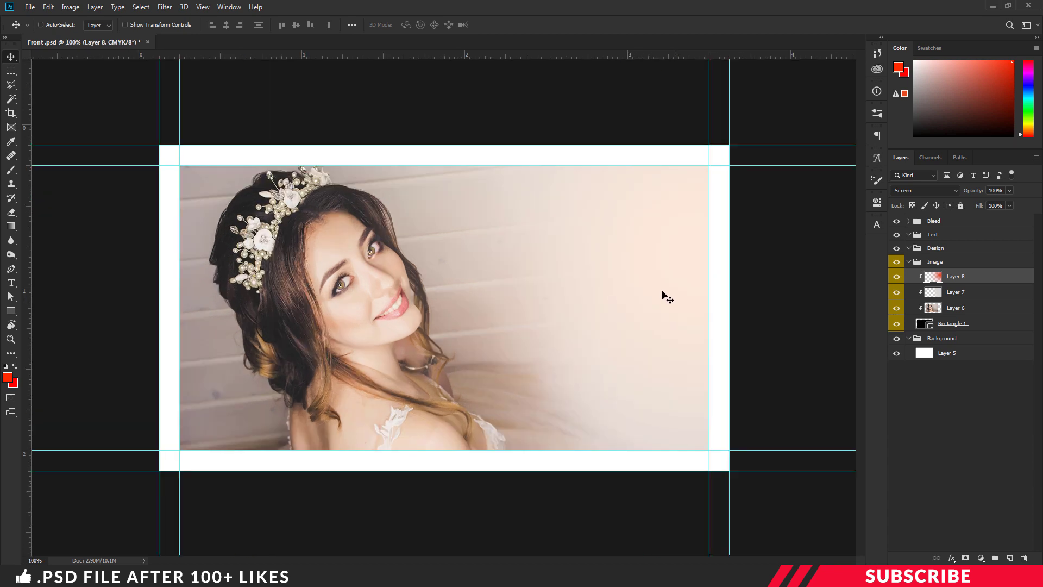
left_click(909, 262)
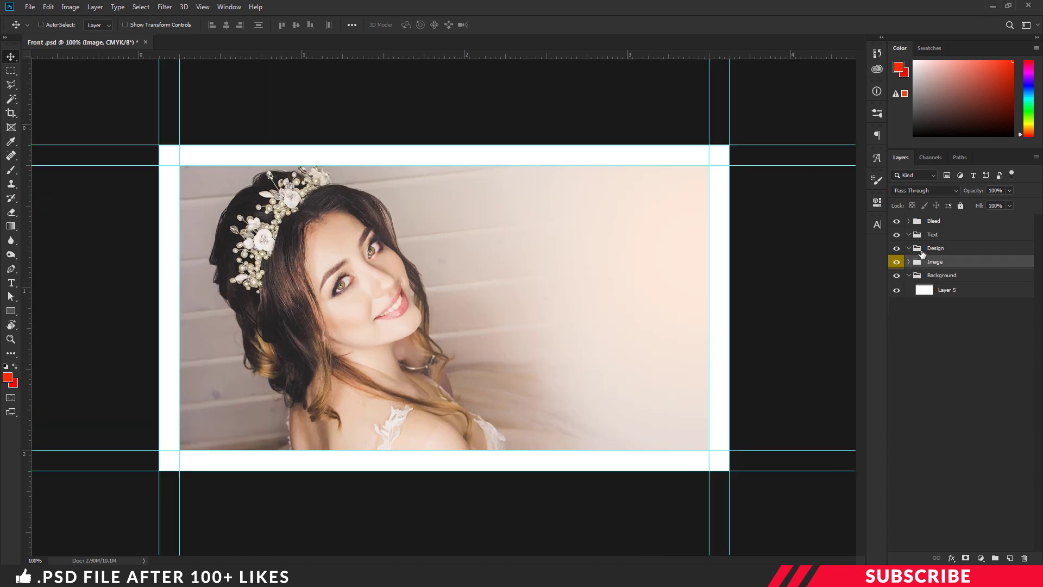
Copy the camera logo from Logo.psd into the Design group, over the photo's upper right.
left_click(949, 251)
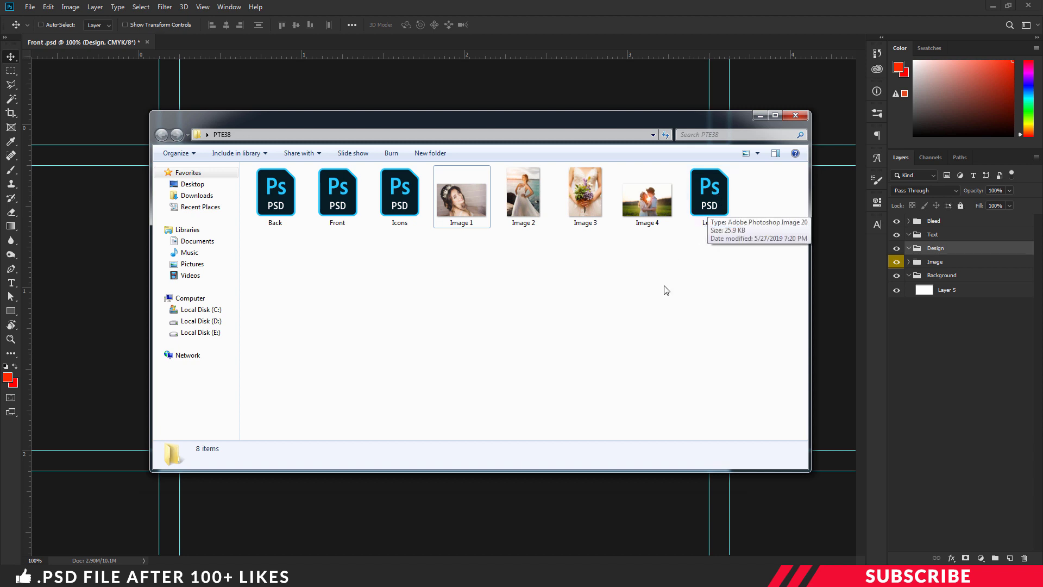
double_click(715, 206)
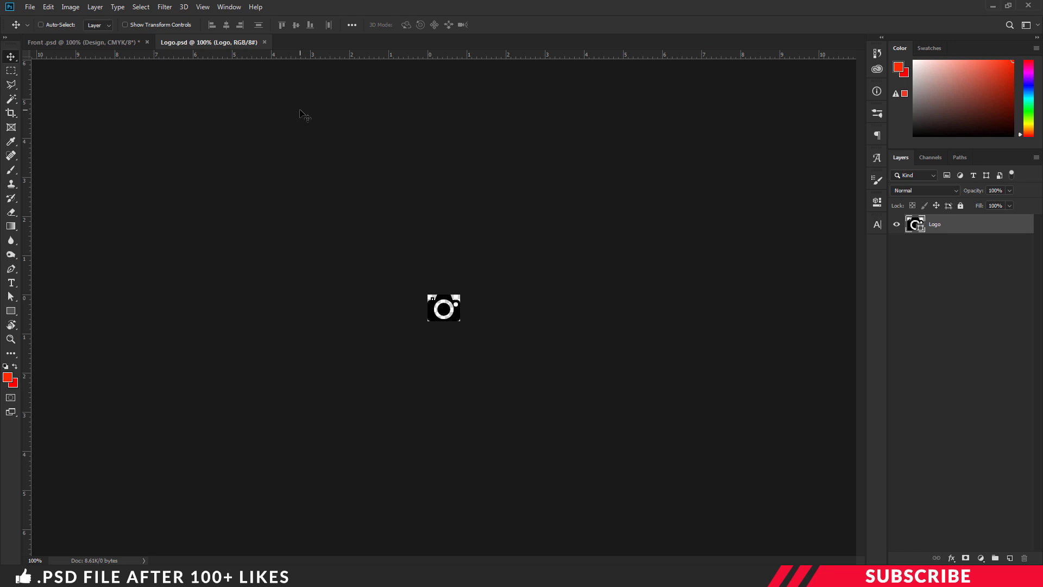
left_click_drag(209, 41, 196, 76)
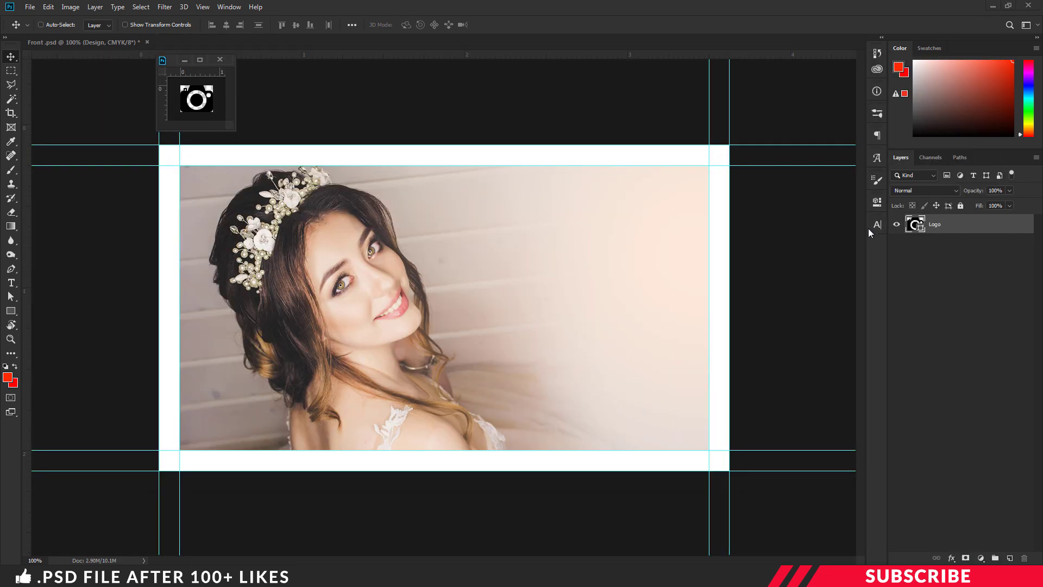
left_click_drag(930, 224, 576, 247)
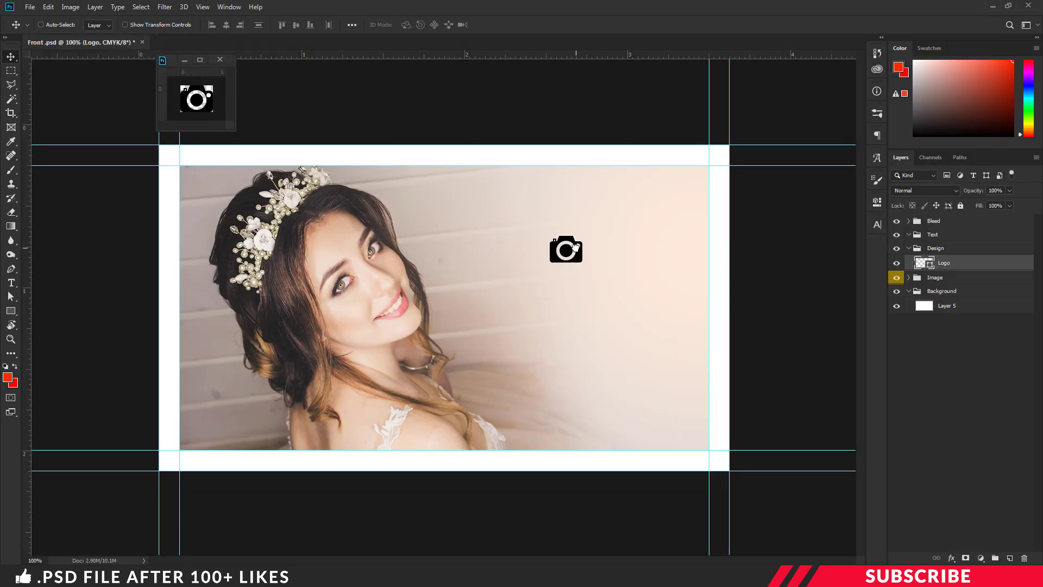
left_click(220, 60)
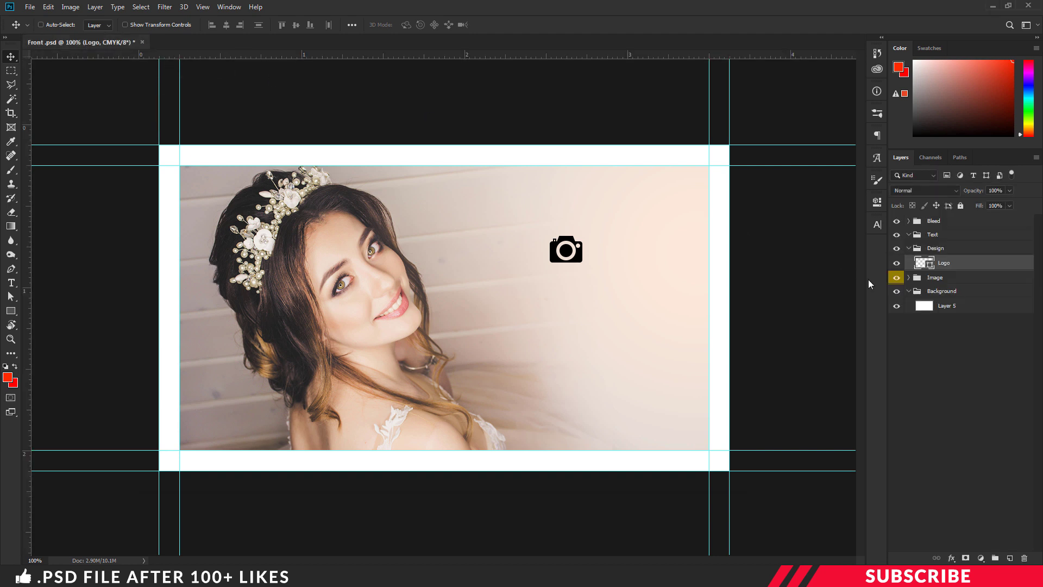
mouse_move(577, 248)
left_mouse_down()
mouse_move(610, 262)
mouse_move(602, 270)
left_mouse_up()
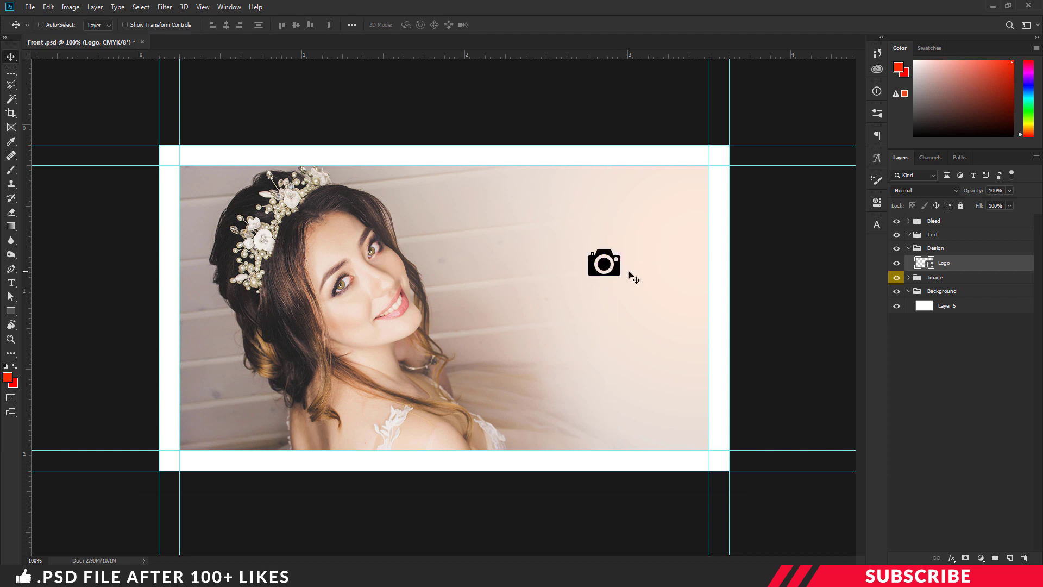
key("Right")
key("Right")
key("Right")
key("Right")
key("Right")
key("Right")
left_click(974, 237)
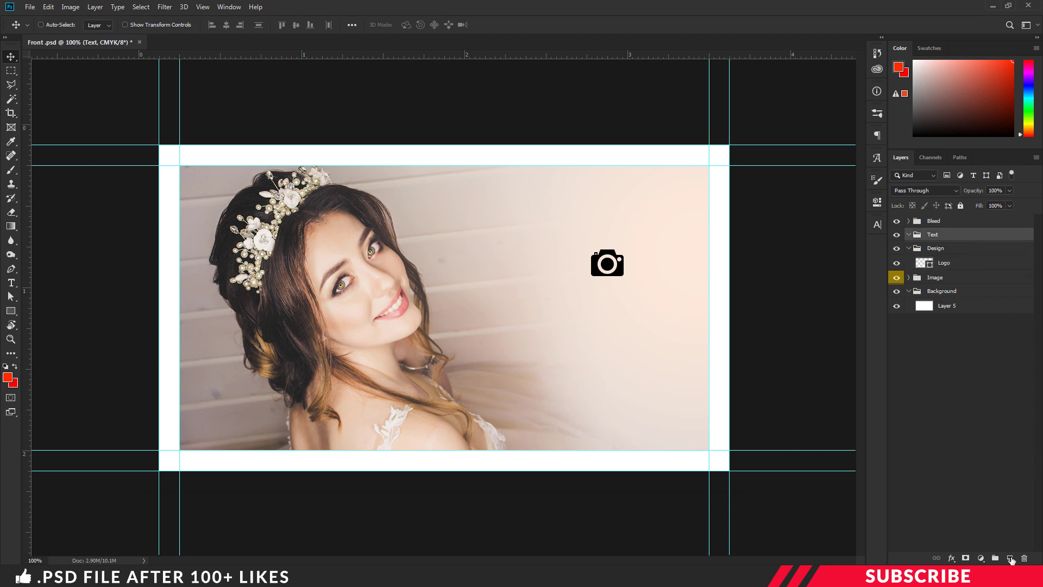
Add a new layer in the Text group and set the foreground to black.
left_click(1009, 558)
left_click(7, 376)
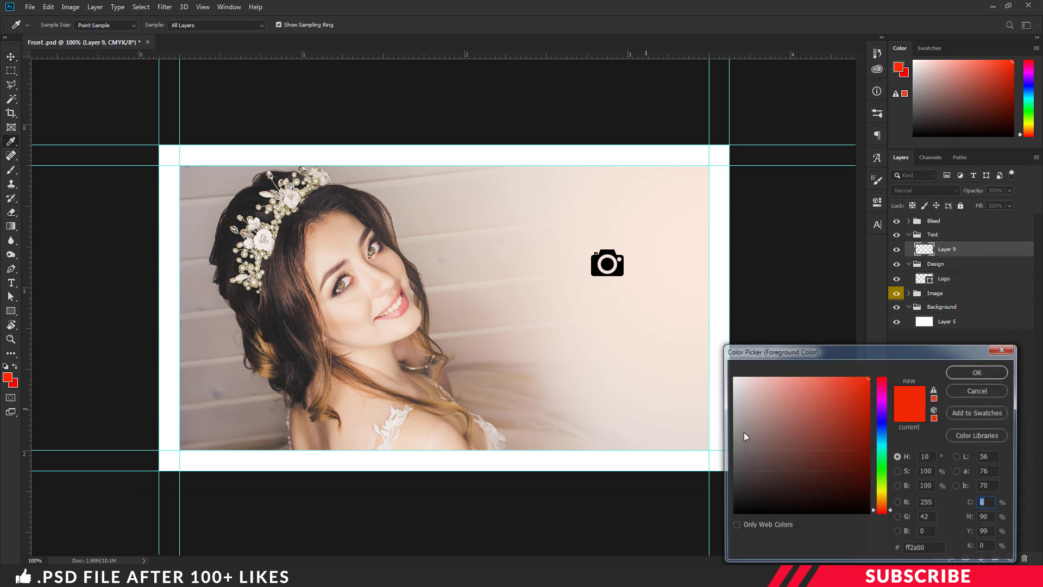
left_click_drag(745, 435, 732, 513)
left_click(978, 372)
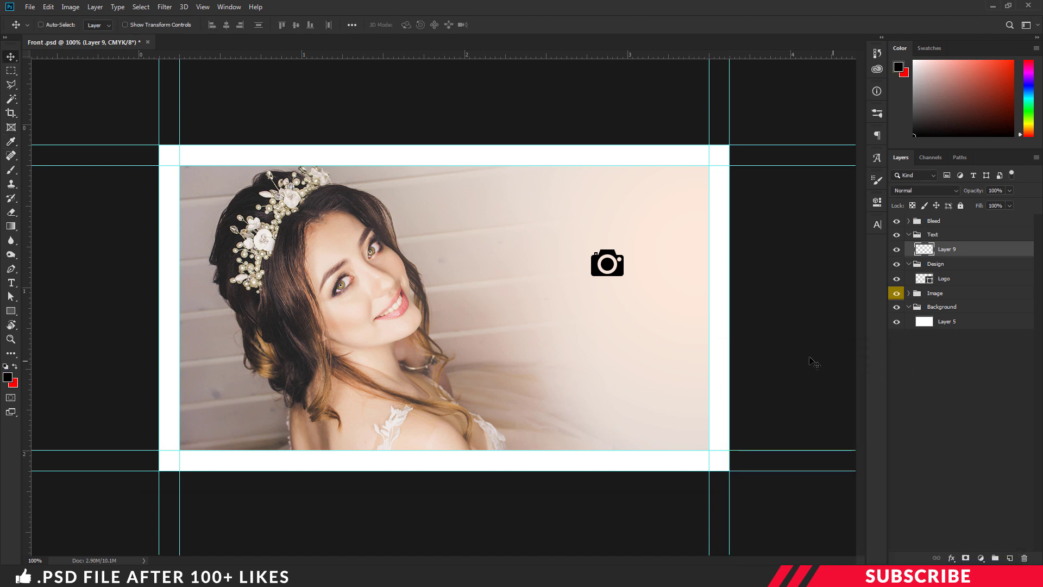
key("v")
Type 'creative' below the camera logo in 14 pt All Caps.
key("t")
type("14")
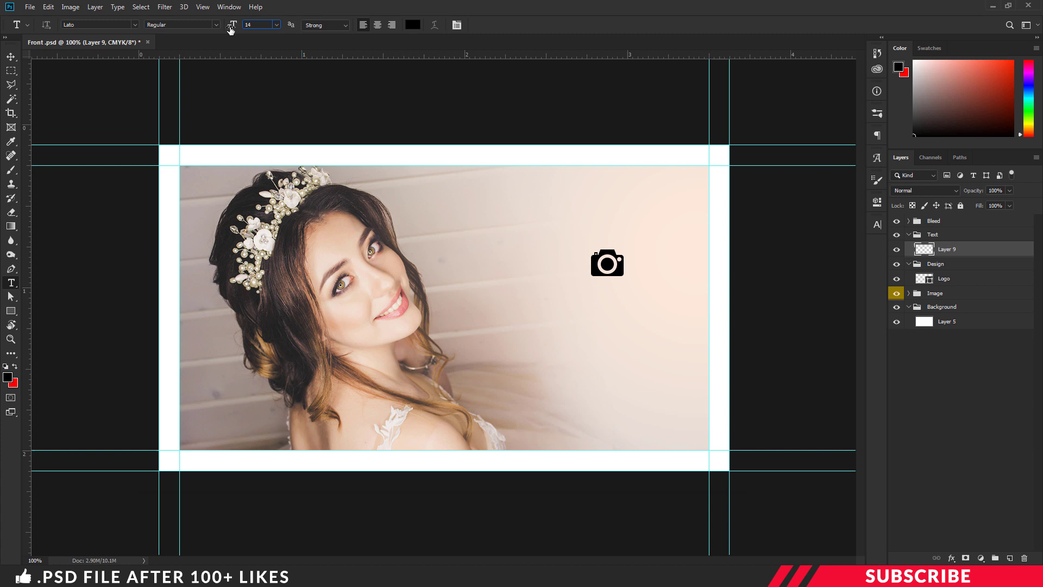
key("Return")
left_click(557, 310)
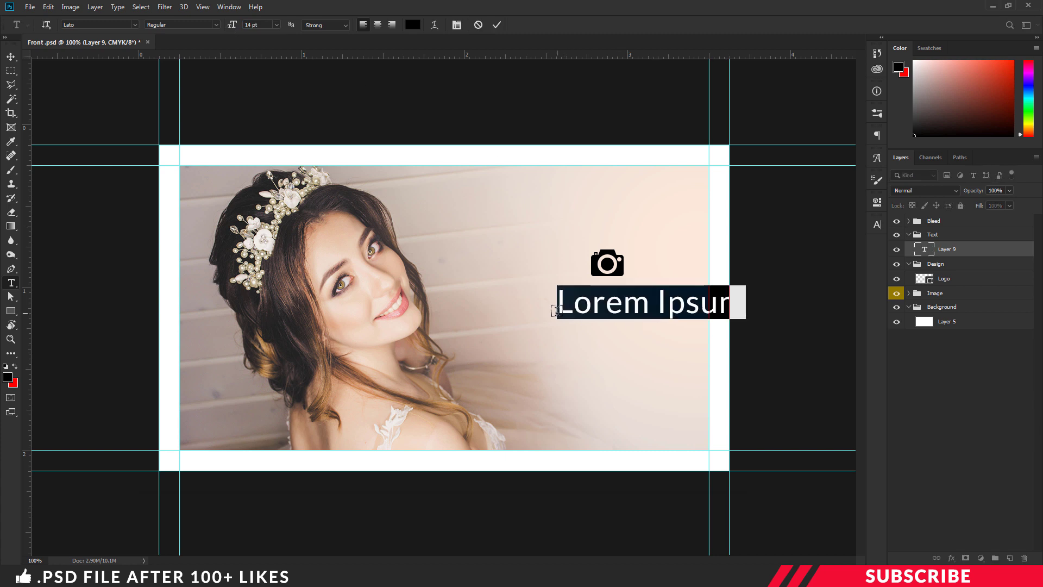
type("creative")
key("ctrl+a")
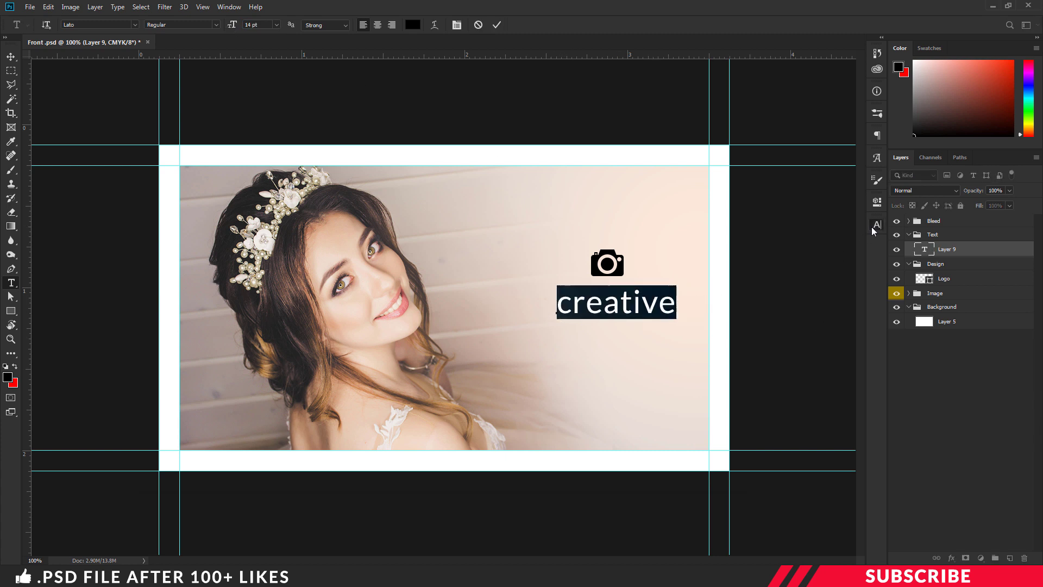
left_click(876, 225)
left_click(787, 299)
left_click(876, 224)
key("ctrl+Return")
key("v")
Reduce the CREATIVE text size slightly and centre it under the logo.
double_click(620, 304)
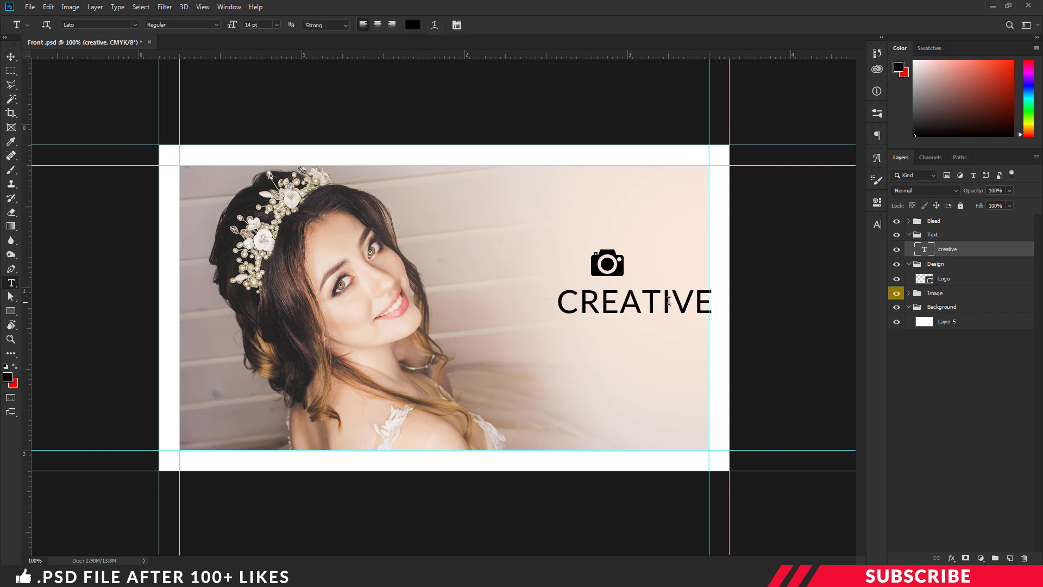
key("ctrl+shift+comma")
key("ctrl+Return")
key("shift+Left")
key("shift+Left")
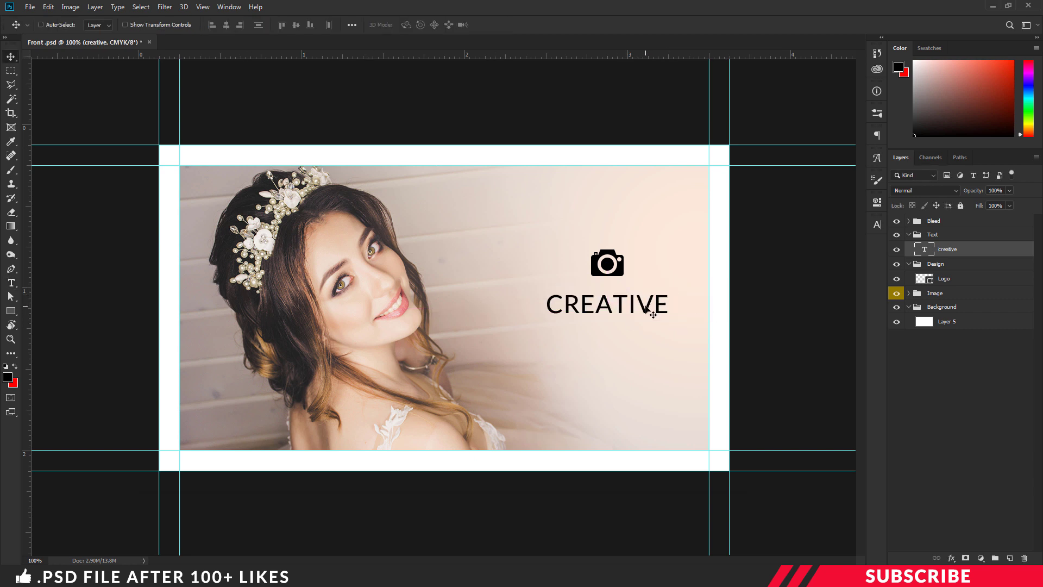
Duplicate the CREATIVE layer, move the copy below it, and set it to 8 pt.
key("ctrl+j")
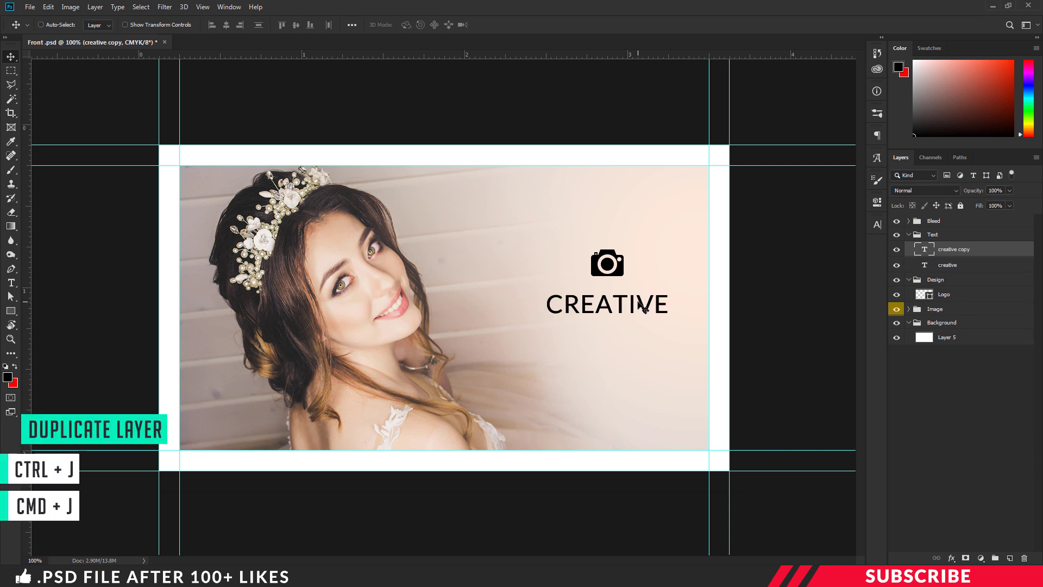
left_click_drag(651, 311, 641, 346)
key("t")
left_click(636, 343)
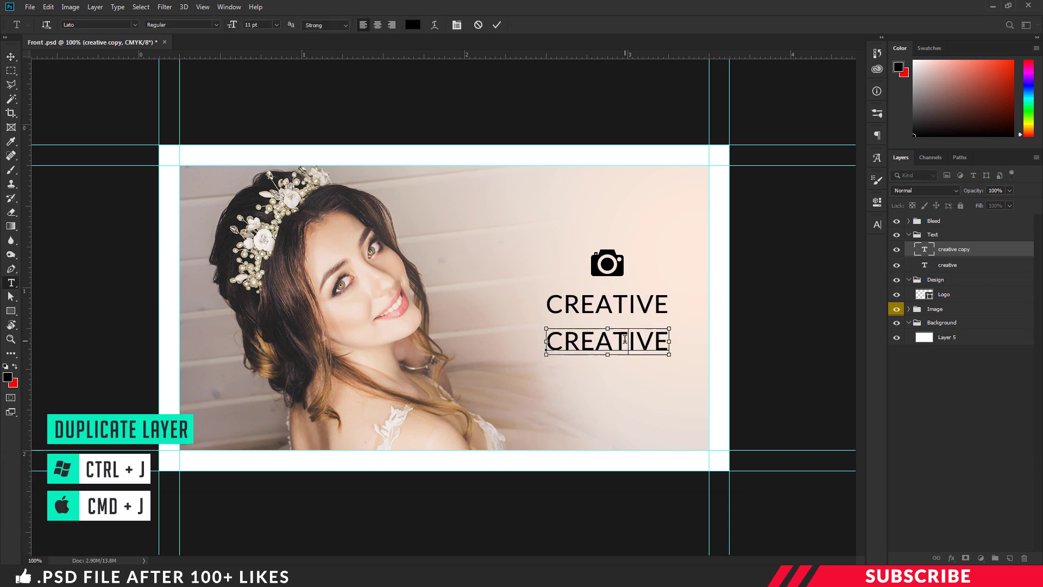
double_click(632, 343)
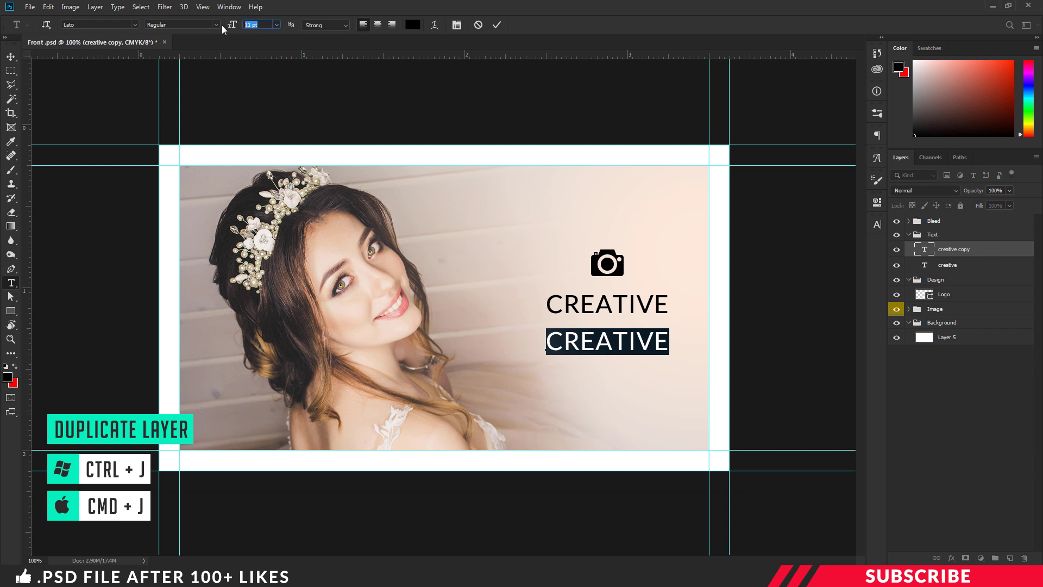
type("8")
key("Return")
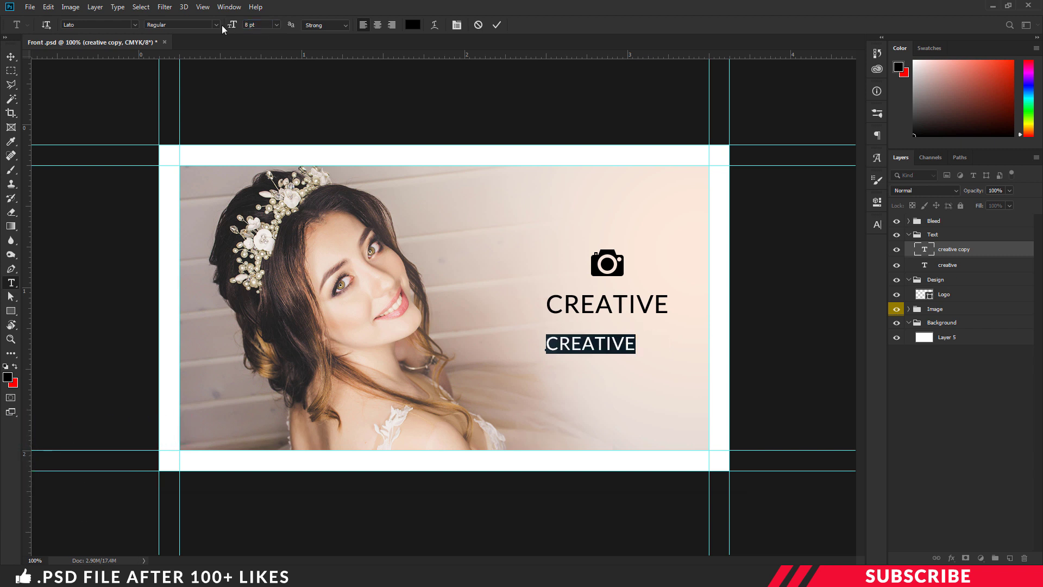
Change the copy's text to 'studio' and centre it beneath CREATIVE.
left_click(589, 342)
double_click(589, 342)
type("studio")
key("ctrl+Return")
key("v")
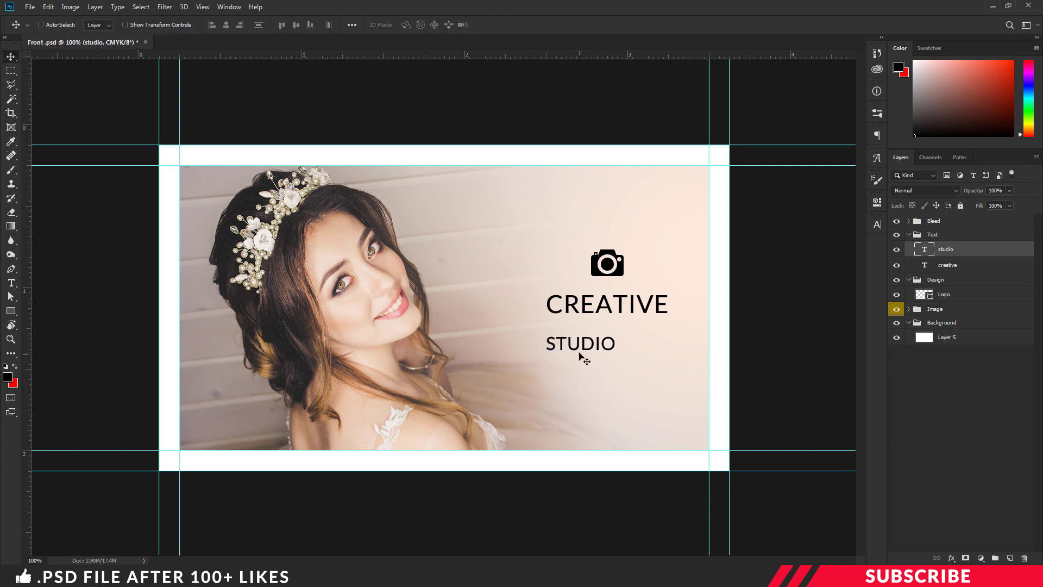
left_click_drag(580, 354, 612, 341)
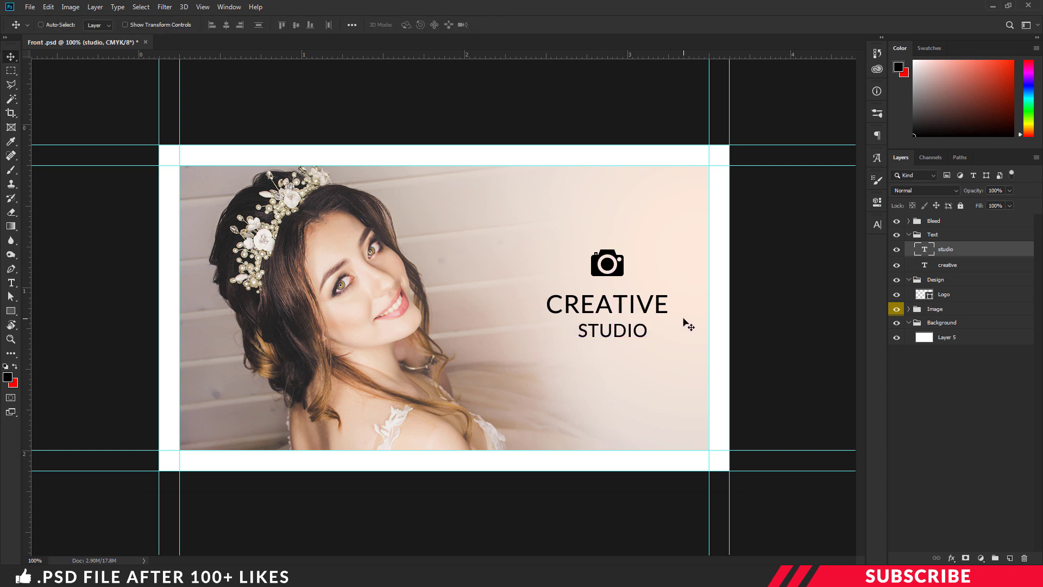
key("ctrl+minus")
key("ctrl+plus")
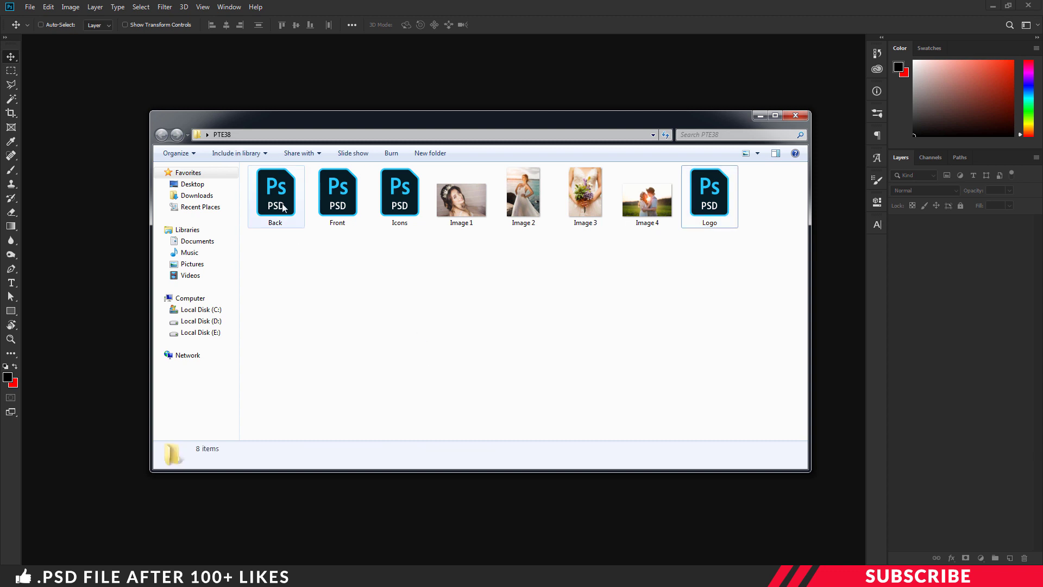
Open Back.psd and fill a new layer in the Background group with white.
double_click(283, 207)
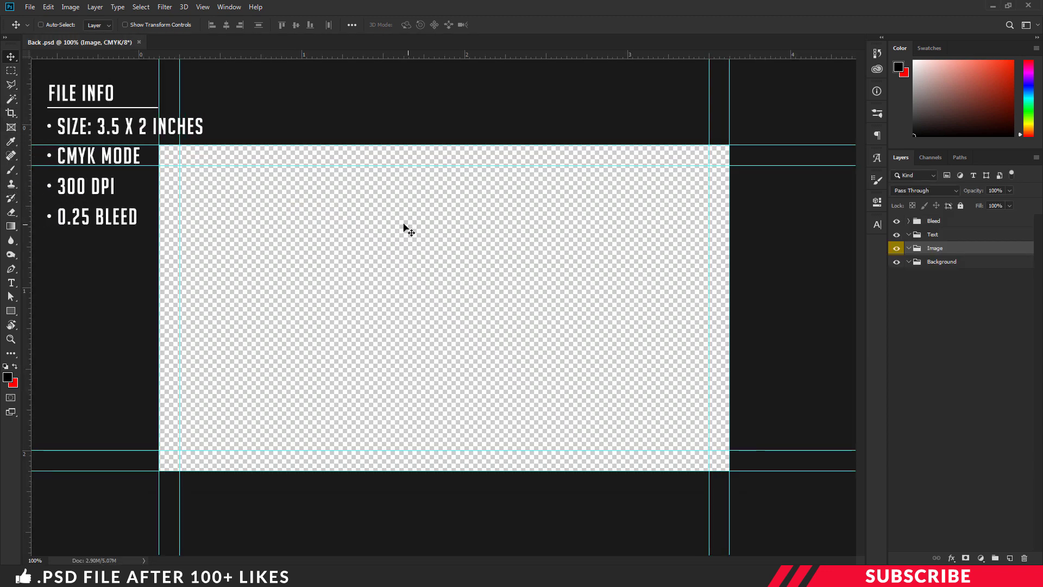
left_click(950, 265)
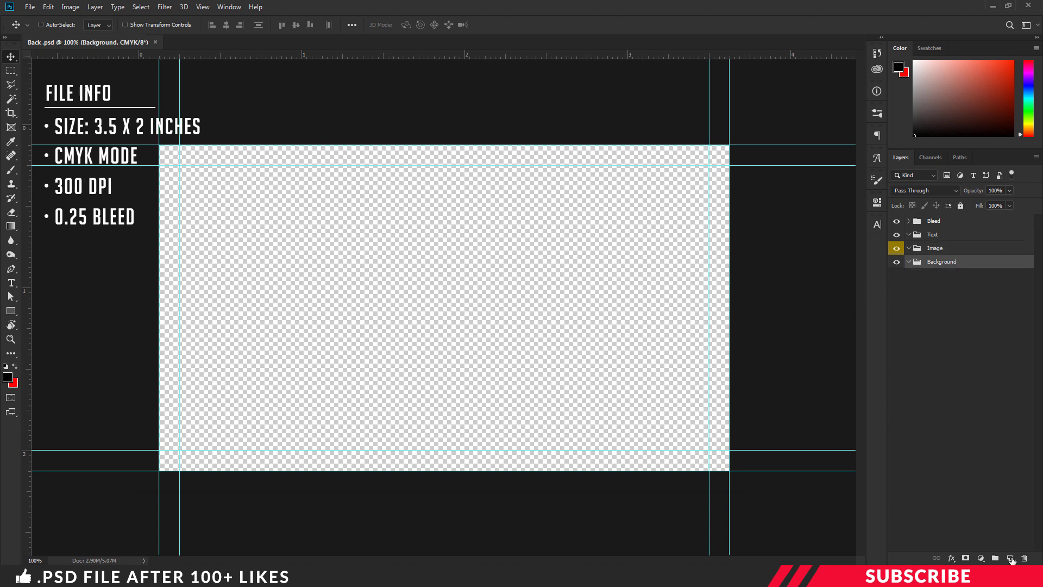
left_click(1012, 559)
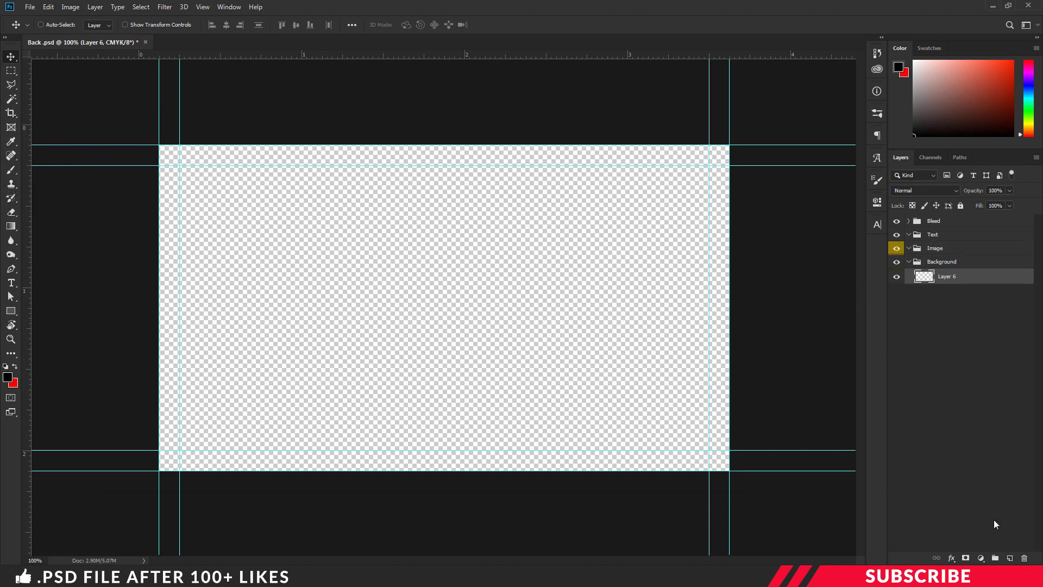
left_click(7, 377)
left_click_drag(762, 427, 739, 363)
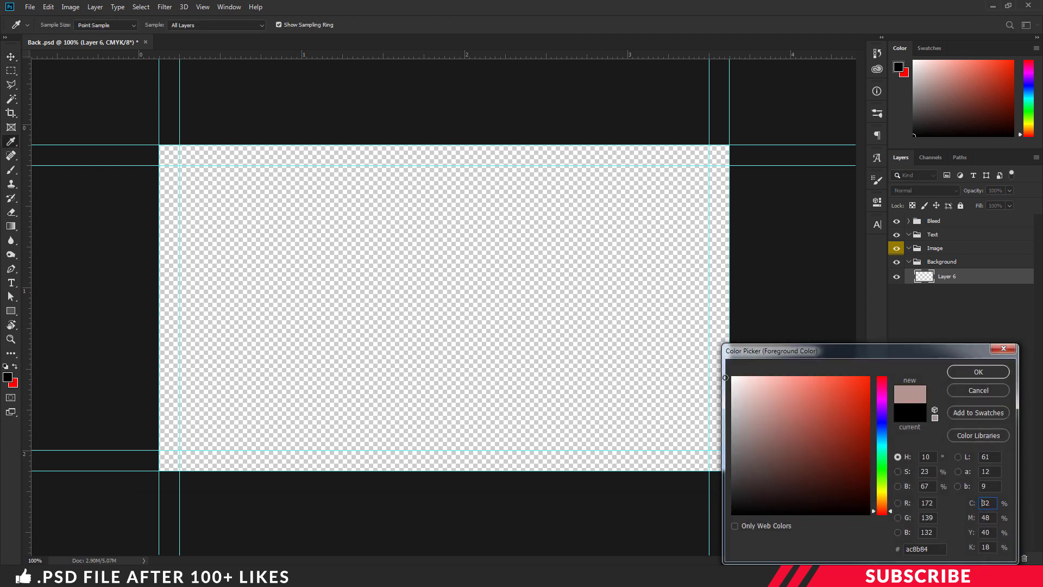
left_click(969, 373)
key("alt+BackSpace")
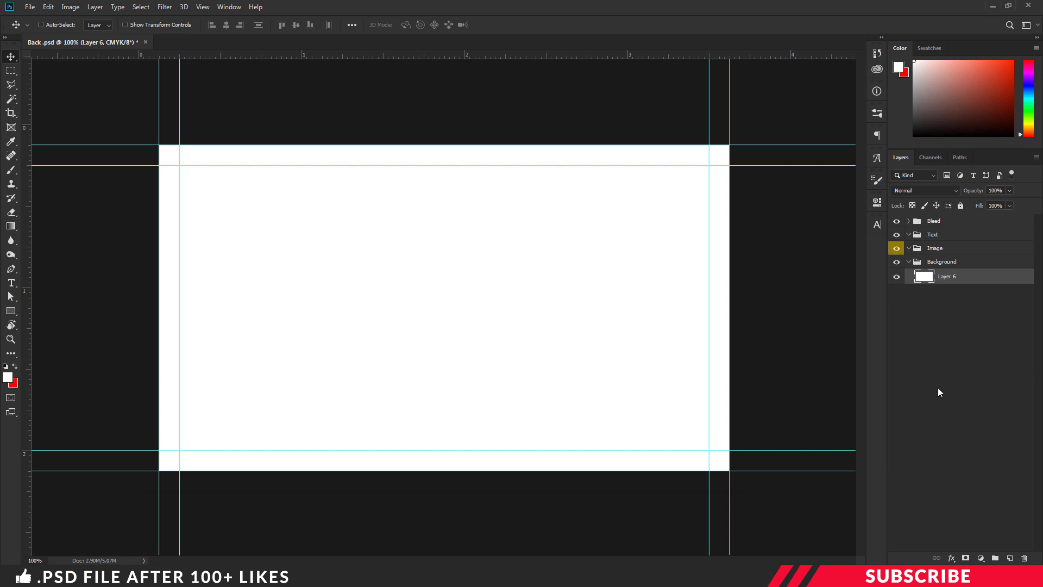
Add an empty layer to the Image group and set the foreground to black.
left_click(941, 250)
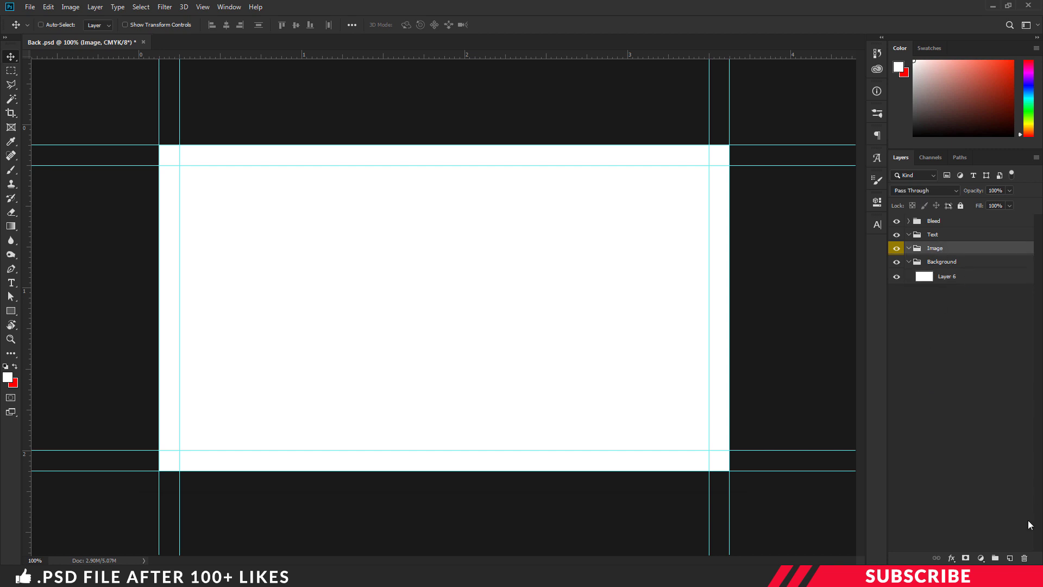
left_click(1010, 557)
key("i")
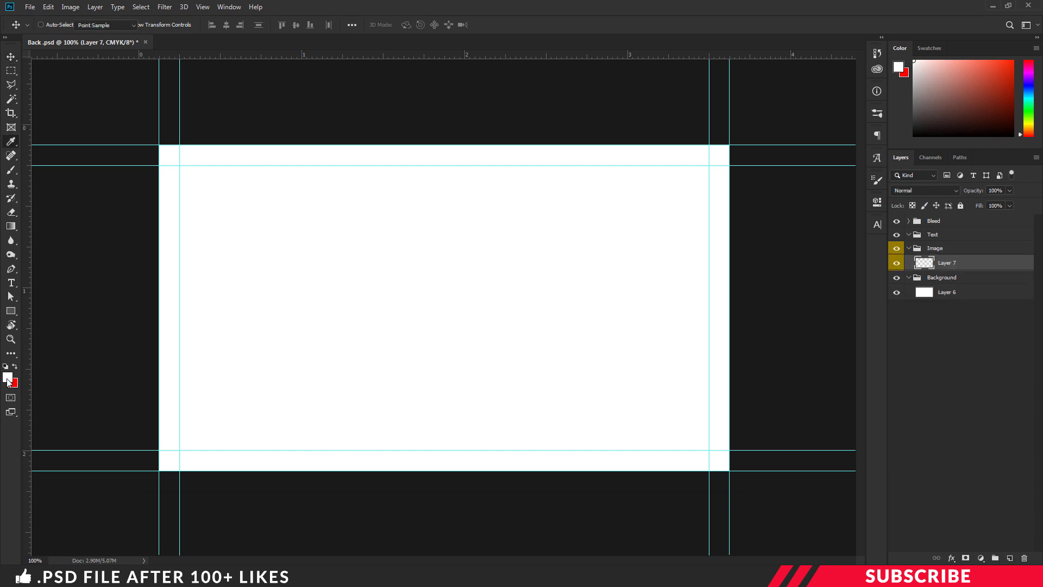
left_click(8, 377)
left_click(733, 513)
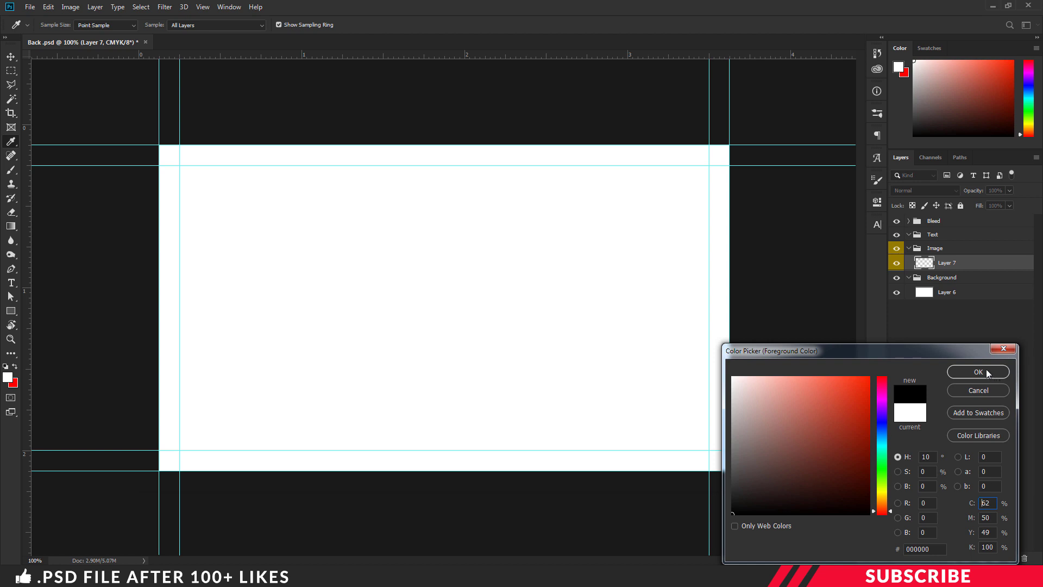
Draw a black 276×525 px rectangle with the Rectangle tool.
left_click(986, 370)
key("u")
right_click(11, 313)
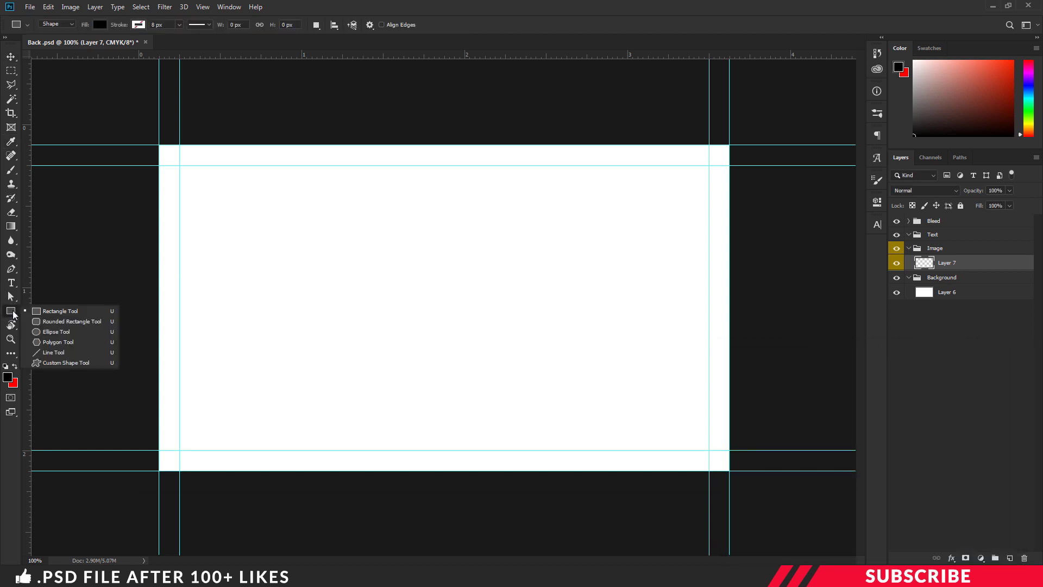
left_click(60, 311)
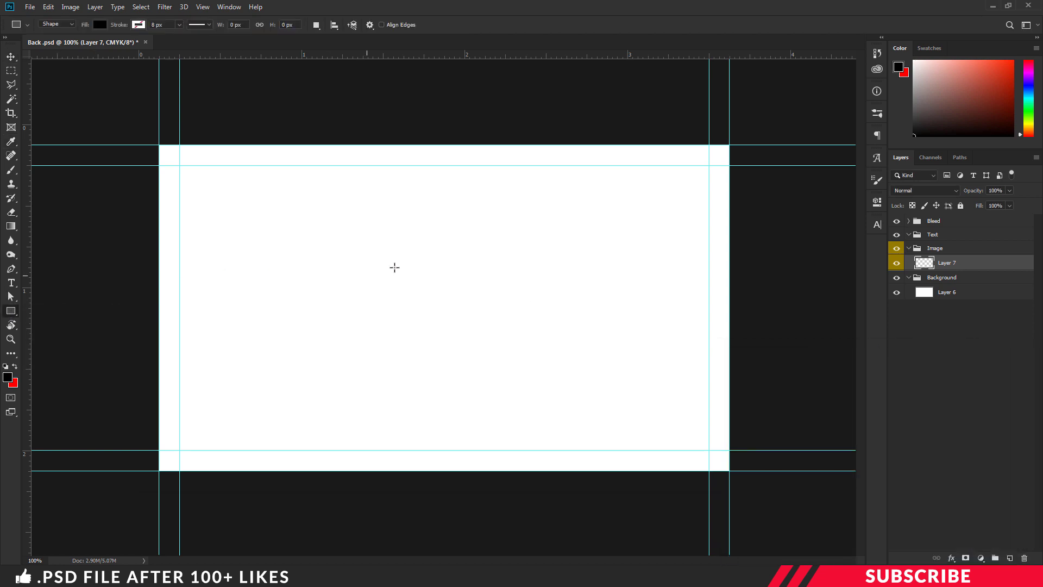
left_click(422, 248)
type("276")
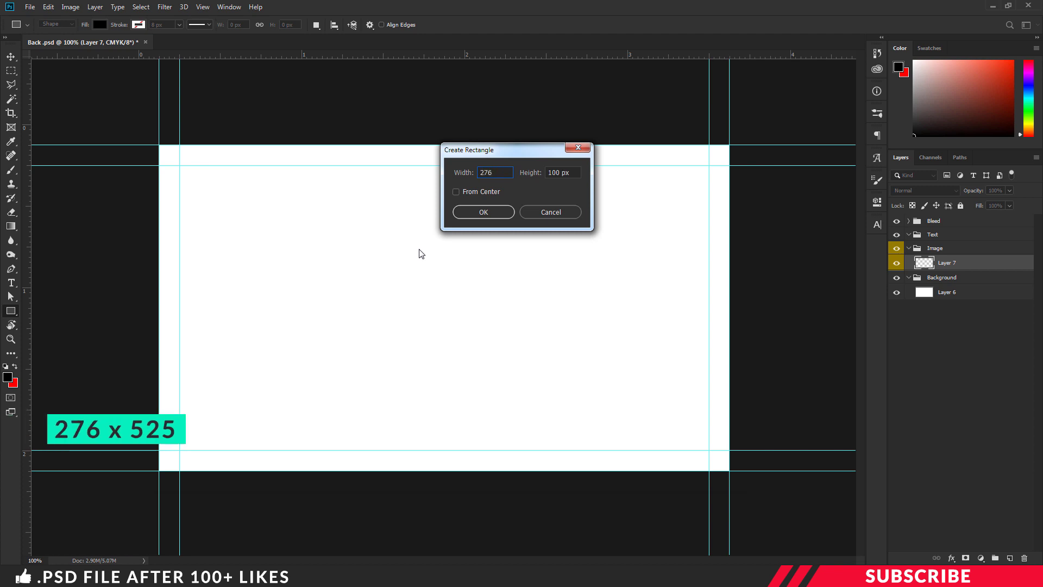
key("Tab")
type("5")
key("Return")
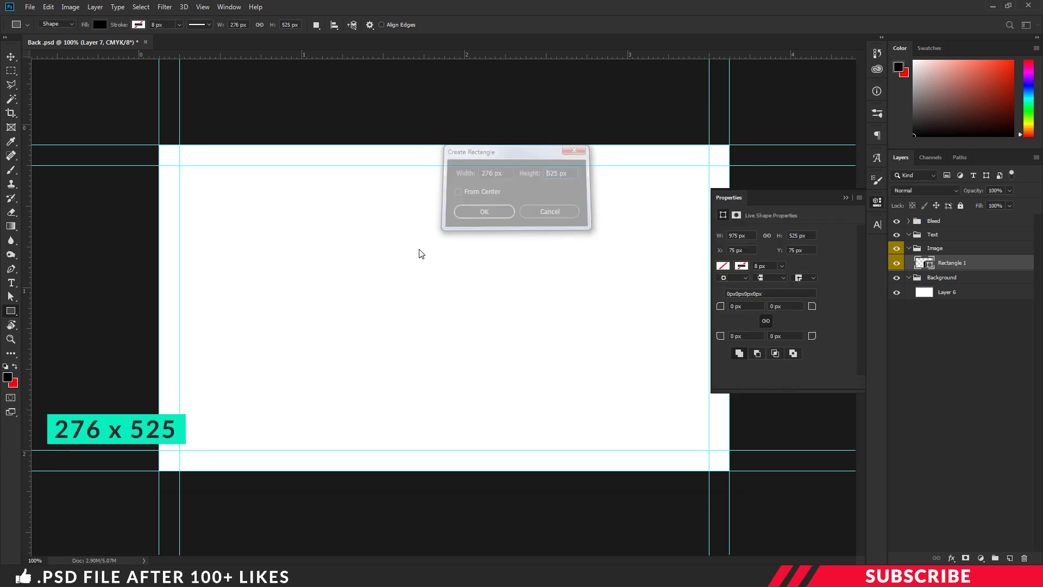
left_click(876, 202)
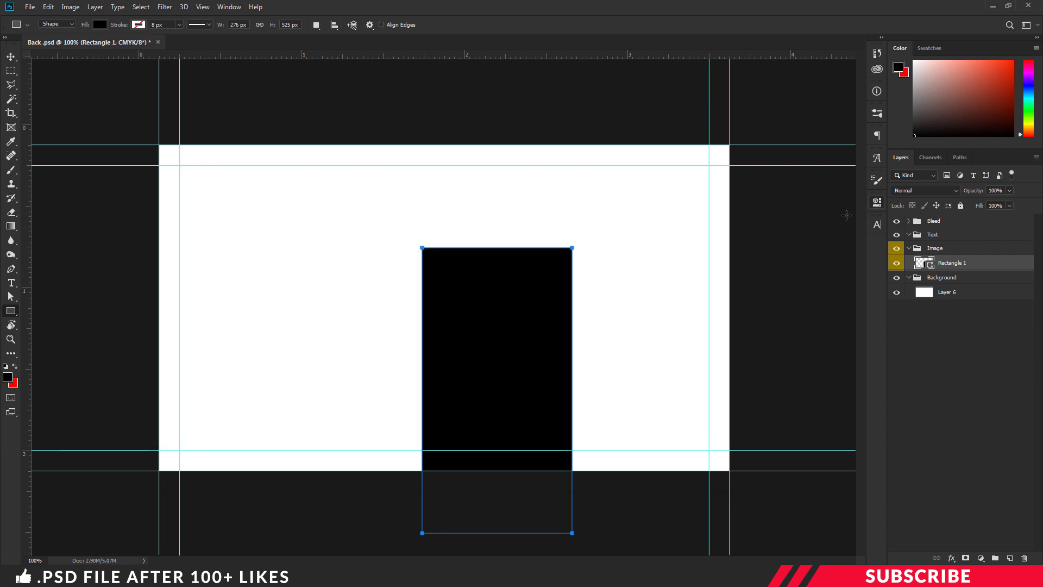
Move the tall rectangle up to the card's top margin and rename its layer 1.
key("v")
left_click_drag(516, 352, 509, 270)
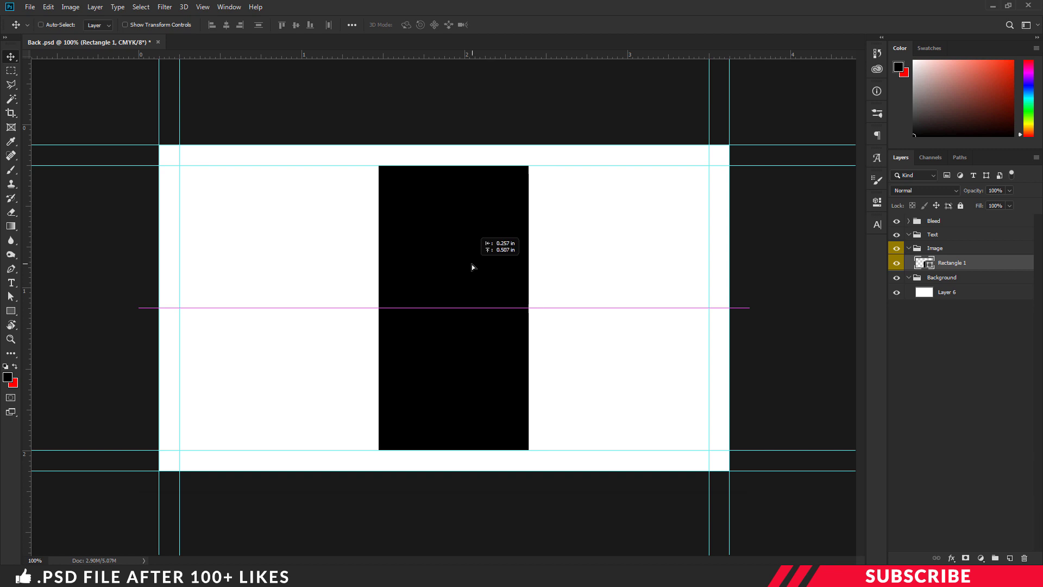
left_click_drag(508, 268, 480, 277)
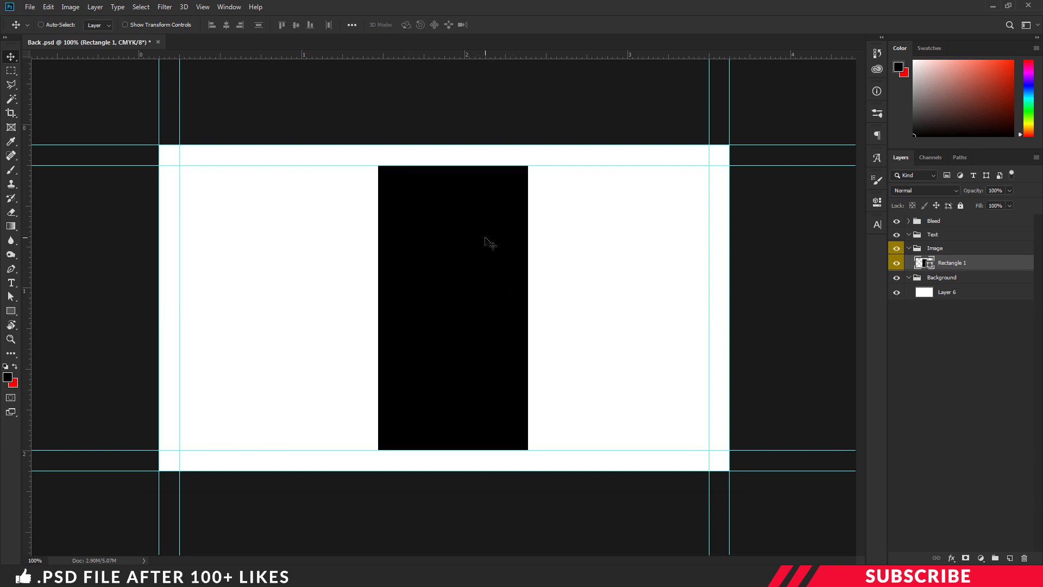
double_click(952, 263)
type("1")
key("Return")
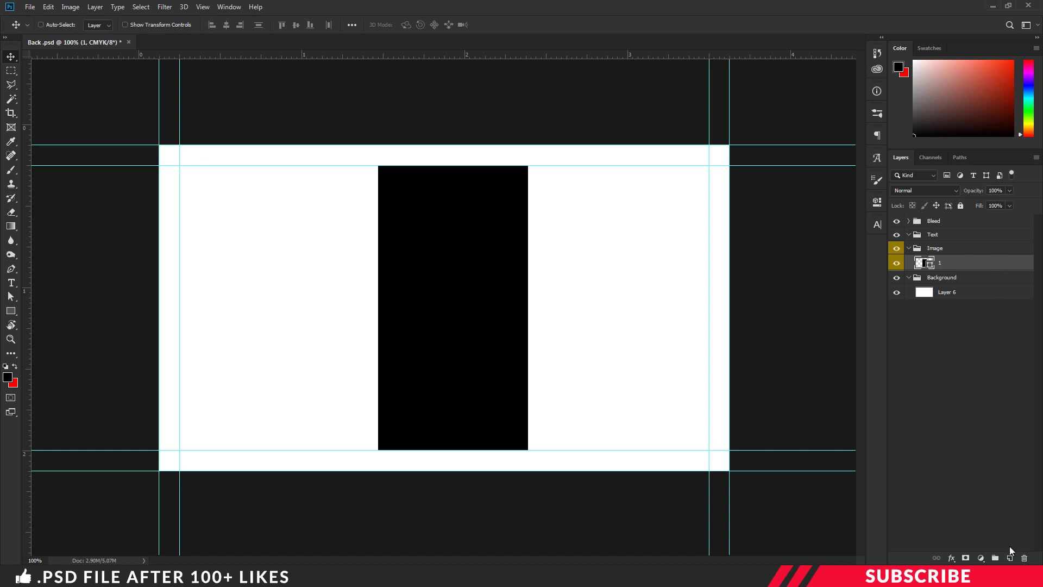
Add a new empty layer above it named 2.
left_click(1011, 558)
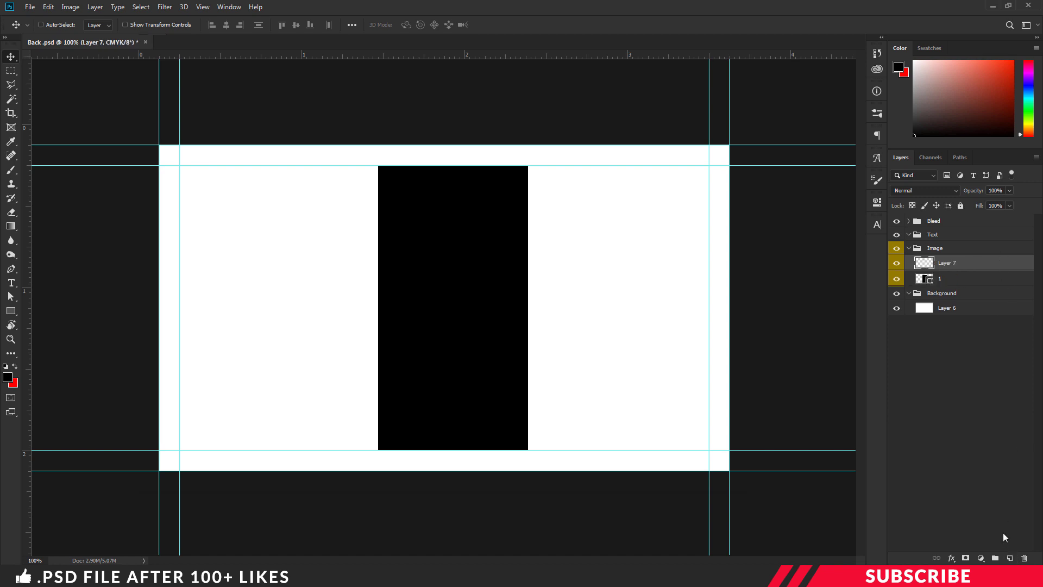
double_click(945, 264)
type("2")
key("Return")
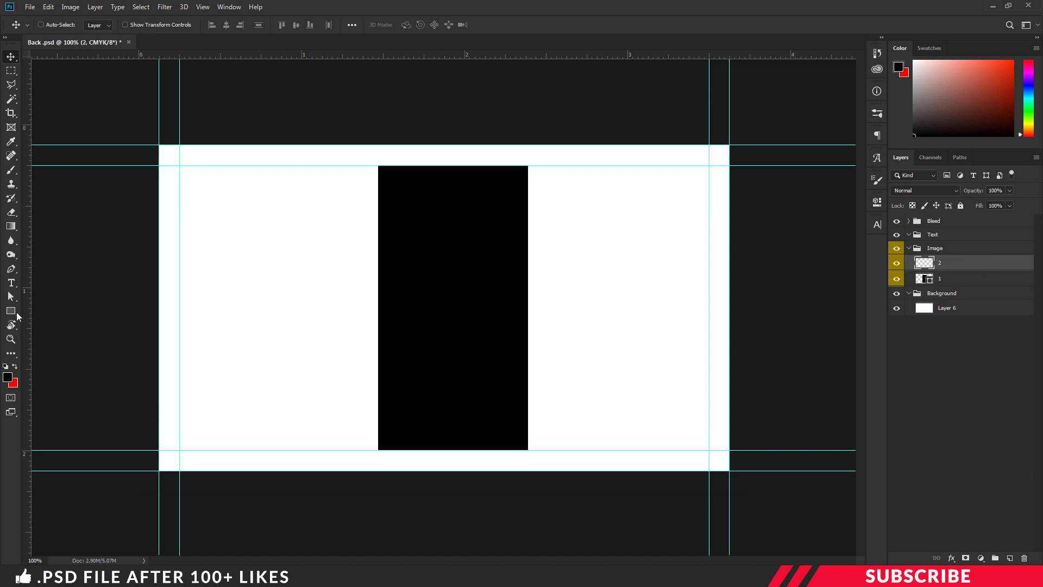
Create a black 294×258 px rectangle and place it in the top-right margin corner.
left_click(10, 314)
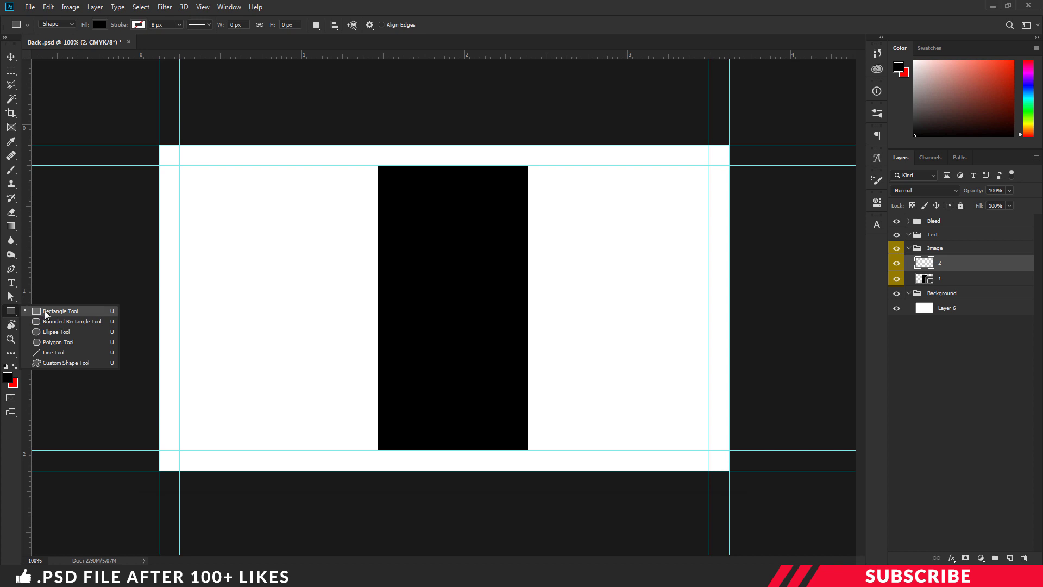
left_click(42, 310)
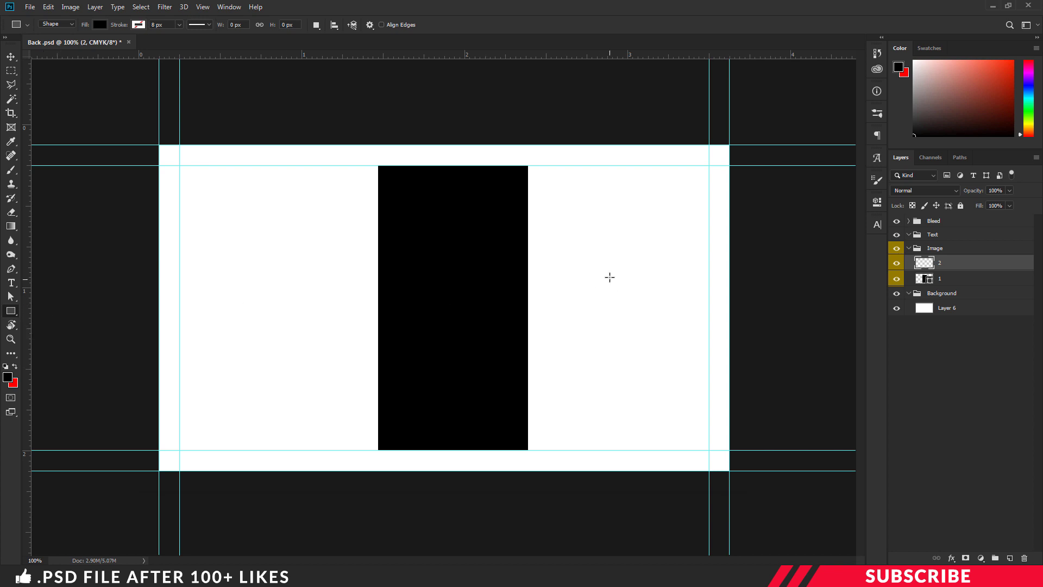
left_click(595, 244)
type("2")
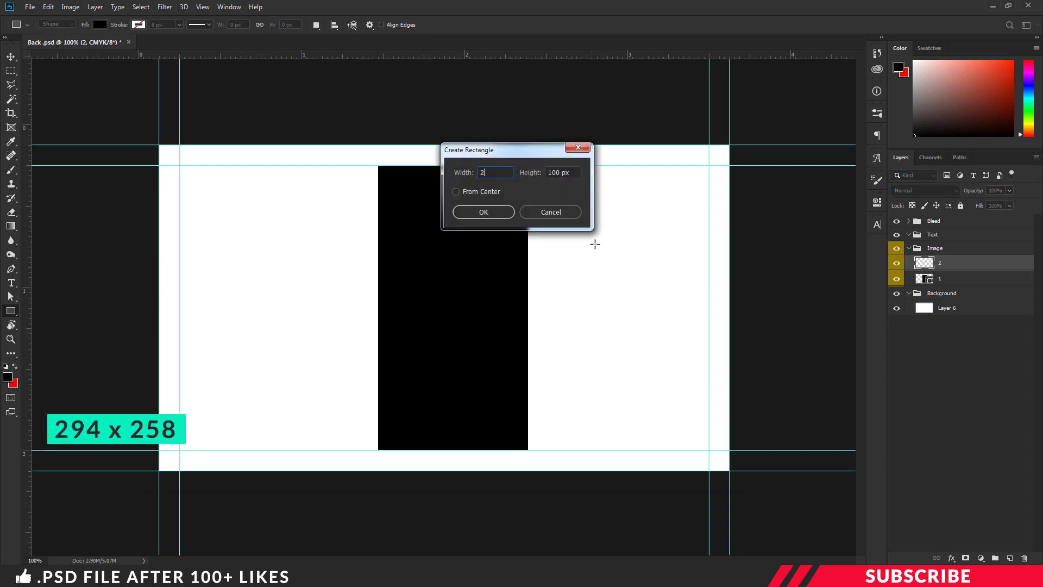
type("94")
key("Tab")
type("25")
key("Return")
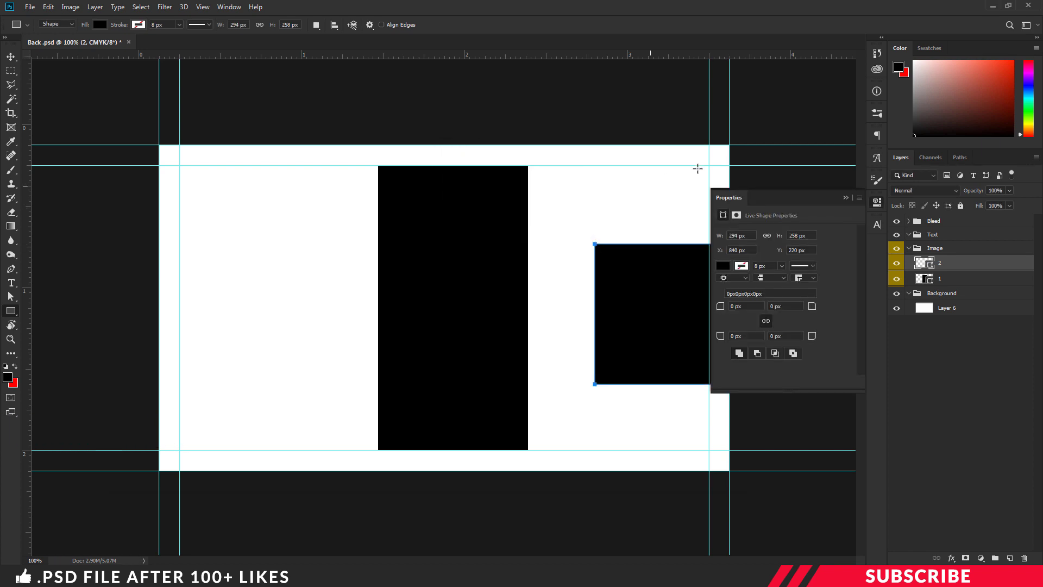
key("v")
left_click_drag(671, 305, 626, 227)
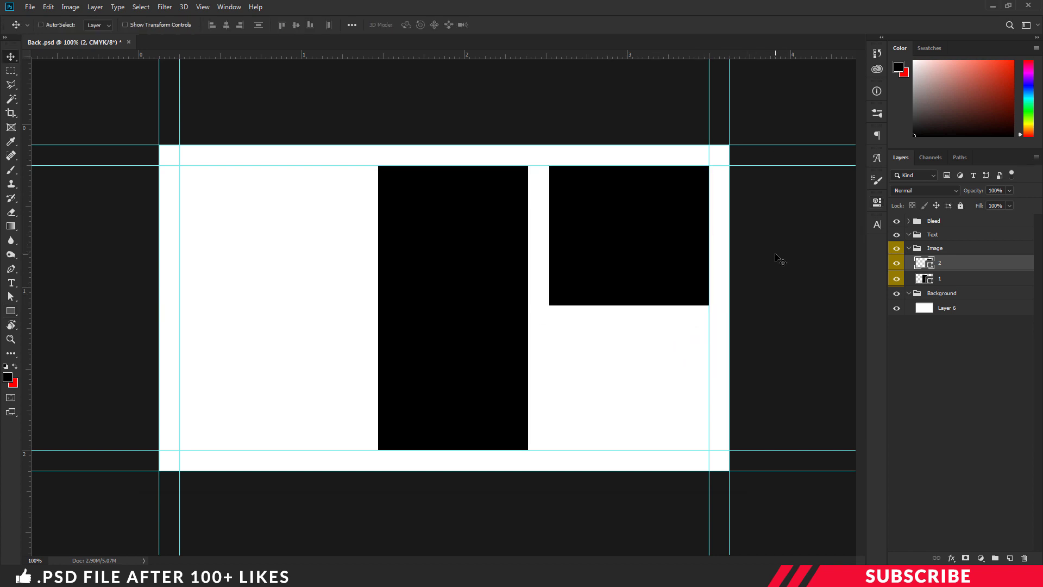
Duplicate the square as layer 3 and set it below the first with a thin gap.
key("ctrl+j")
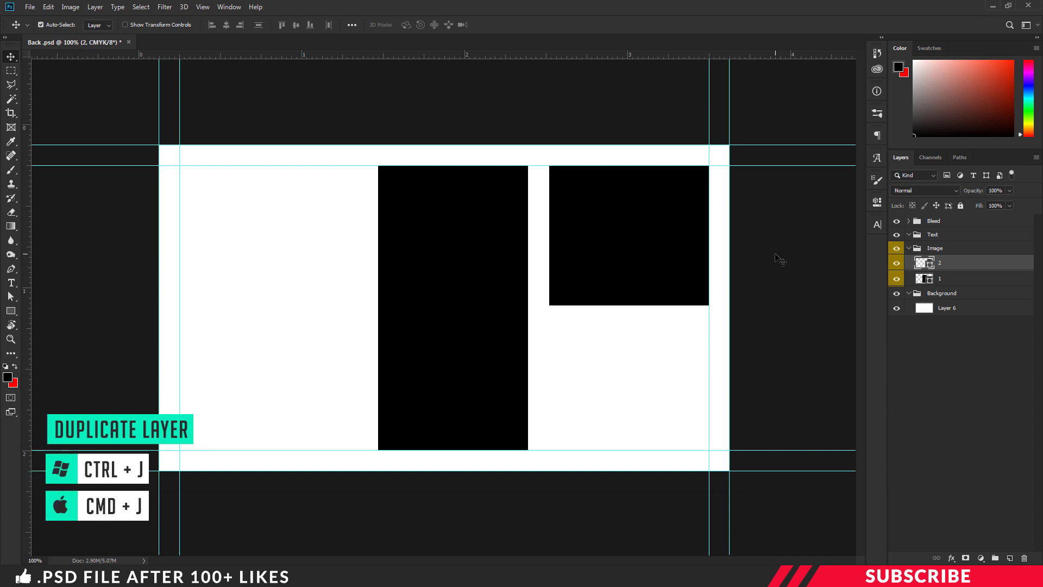
double_click(948, 263)
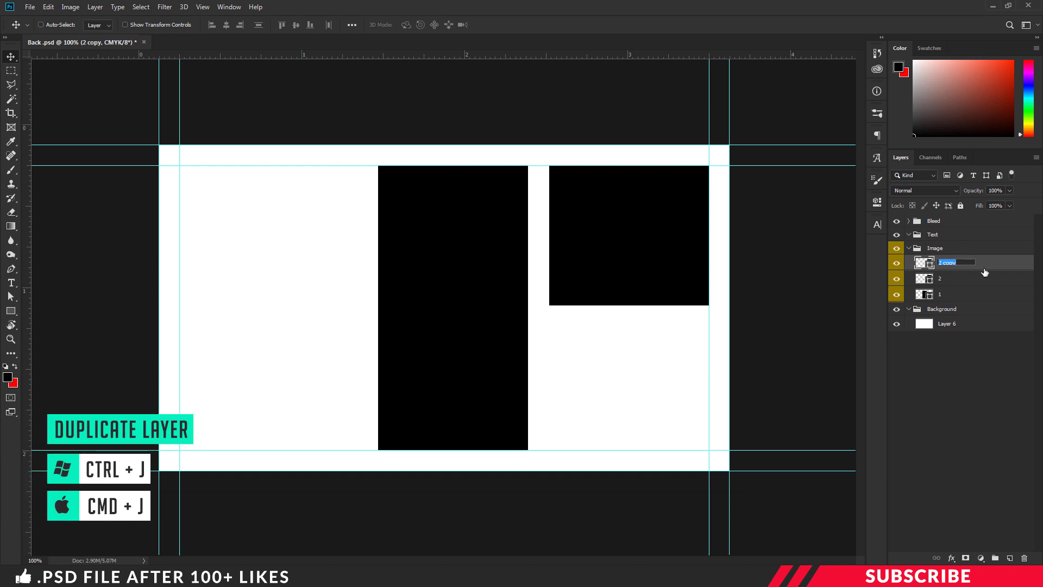
type("3")
key("Return")
mouse_move(645, 223)
left_mouse_down()
mouse_move(646, 281)
mouse_move(628, 360)
left_mouse_up()
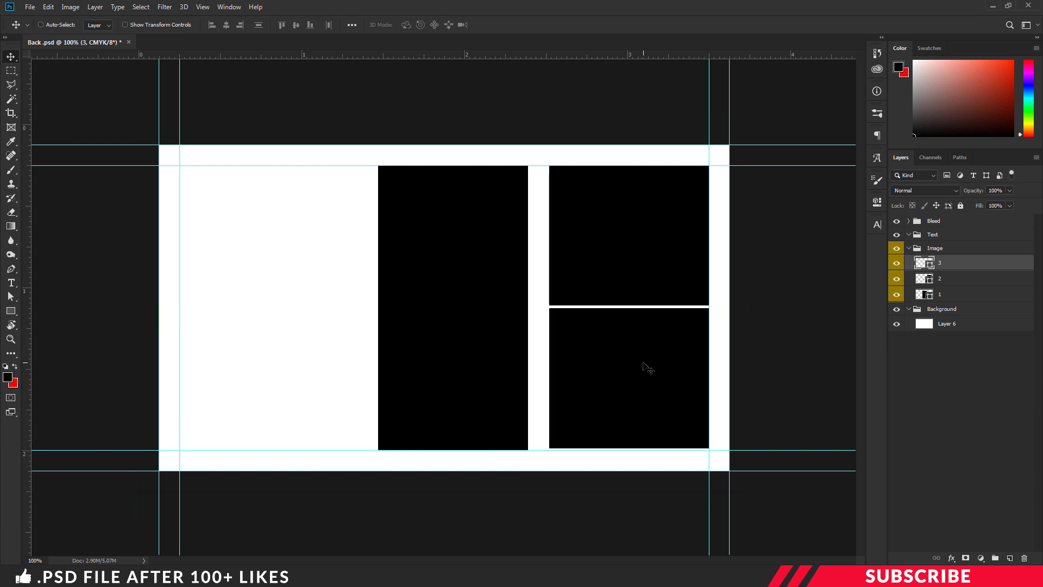
key("Down")
key("Down")
key("Down")
key("Down")
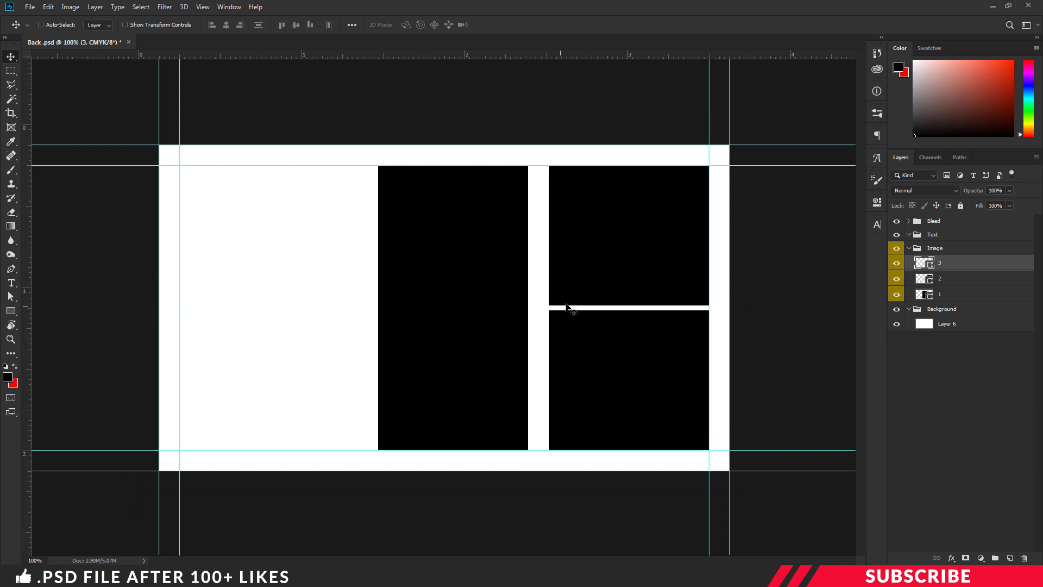
Move tall rectangle 1 beside the squares, leaving a thin white gap.
left_click(950, 295)
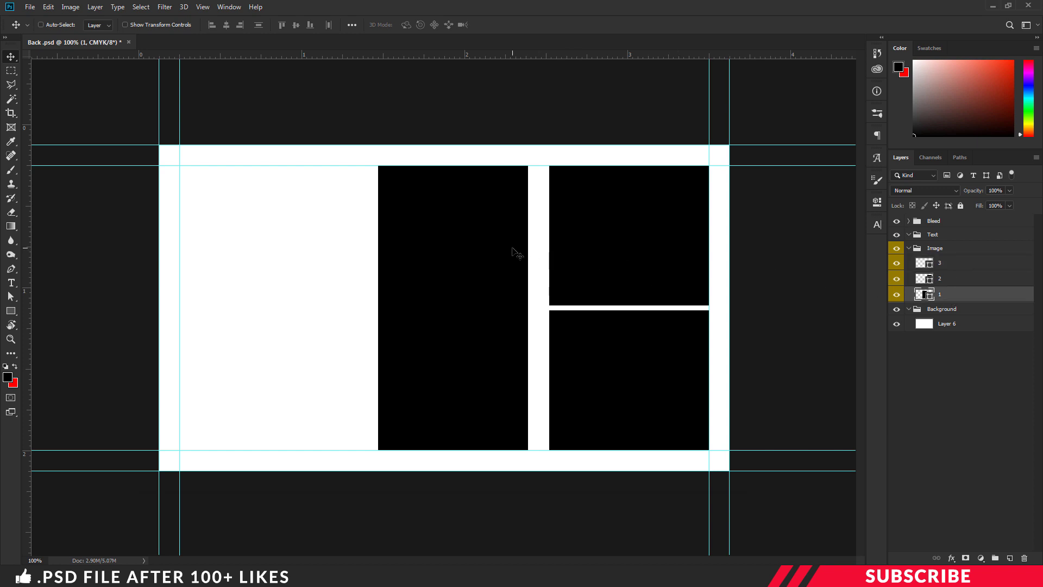
left_click_drag(512, 249, 533, 249)
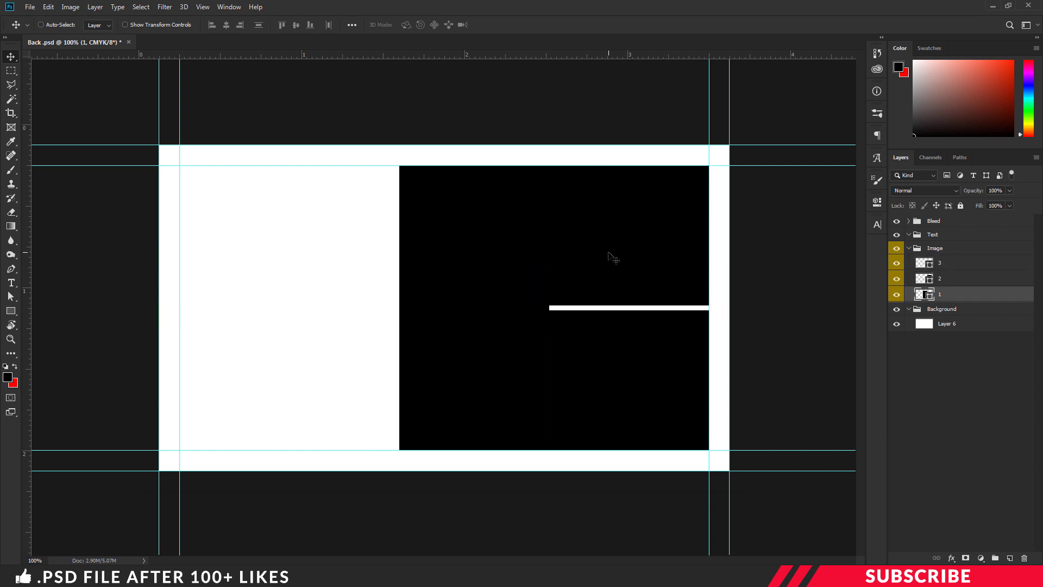
key("Left")
key("Left")
key("Left")
key("Left")
key("Left")
key("Left")
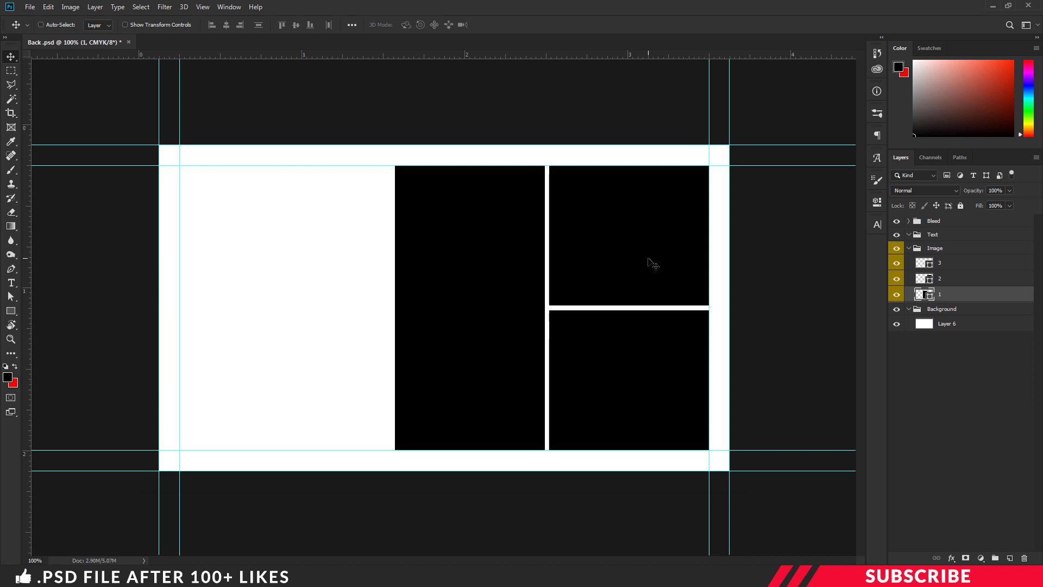
key("Left")
Nudge rectangle 1 right, then open Image 2 from the PTE38 folder with Photoshop CC 2019.
key("Right")
key("Right")
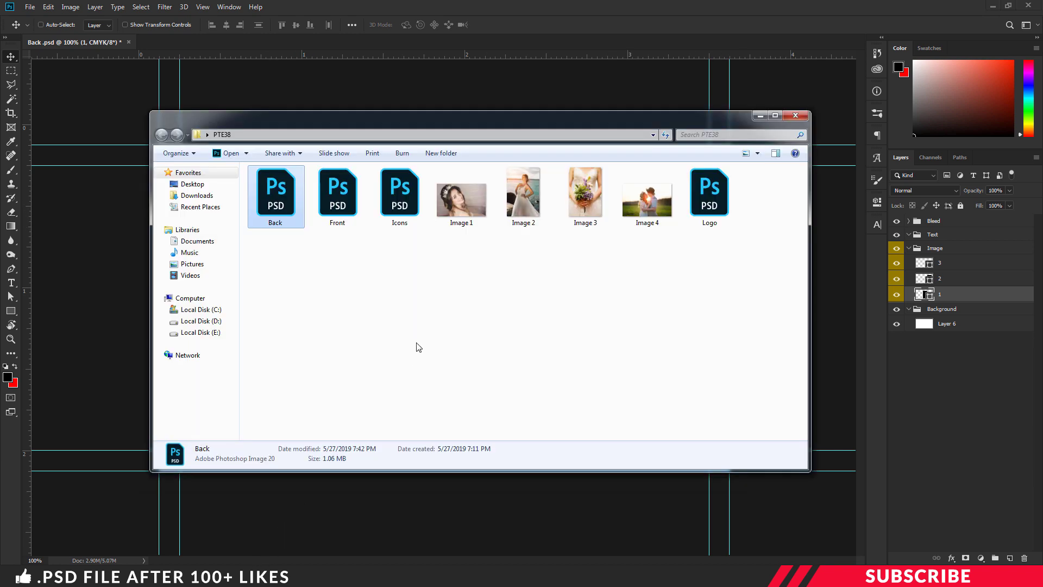
left_click(530, 197)
right_click(530, 197)
mouse_move(562, 315)
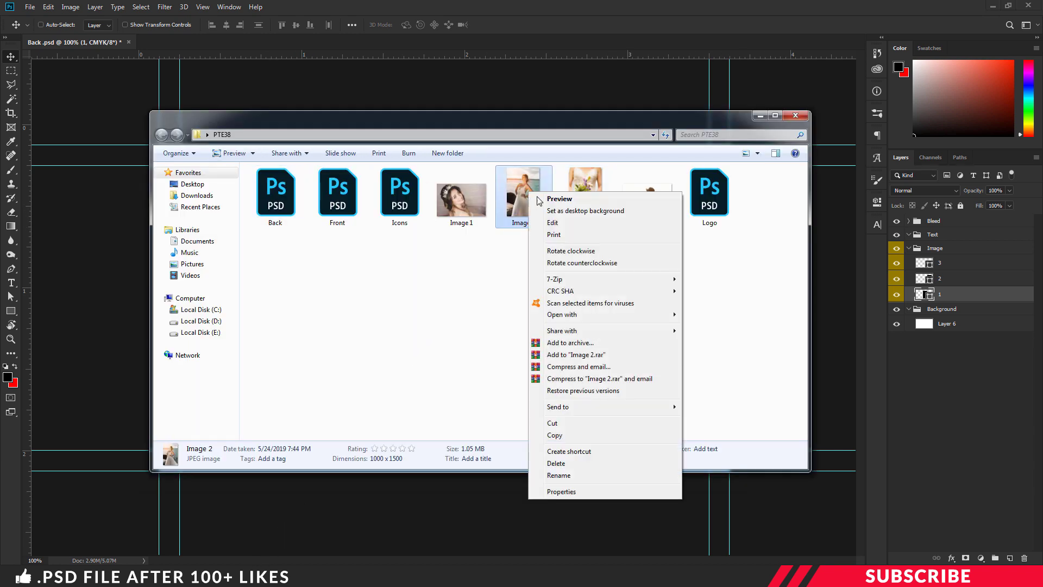
left_click(731, 317)
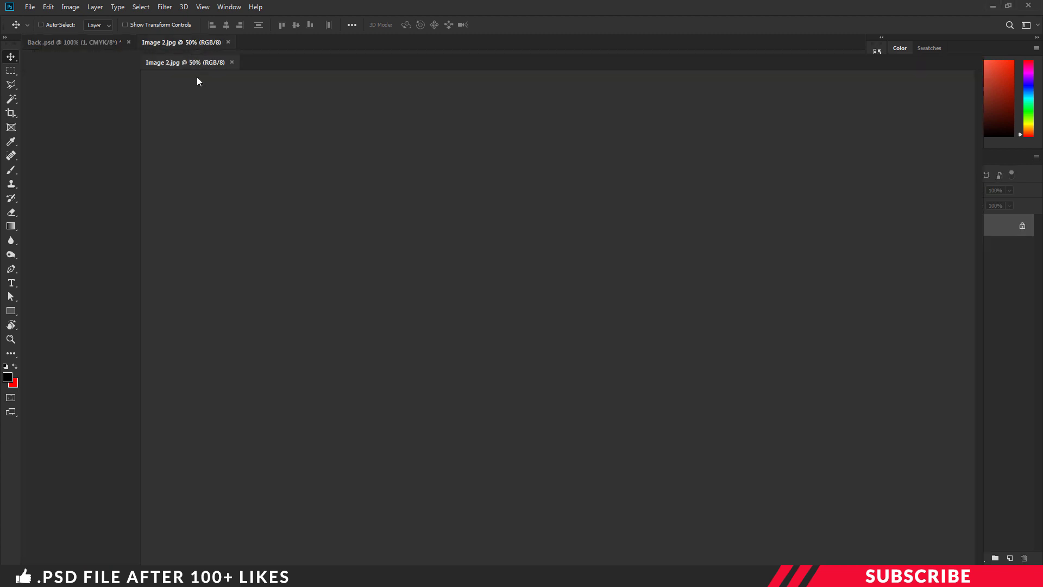
Drag the Image 2 bride photo into Back.psd as Layer 7 and close its window.
left_click_drag(200, 44, 197, 77)
left_click_drag(356, 191, 496, 209)
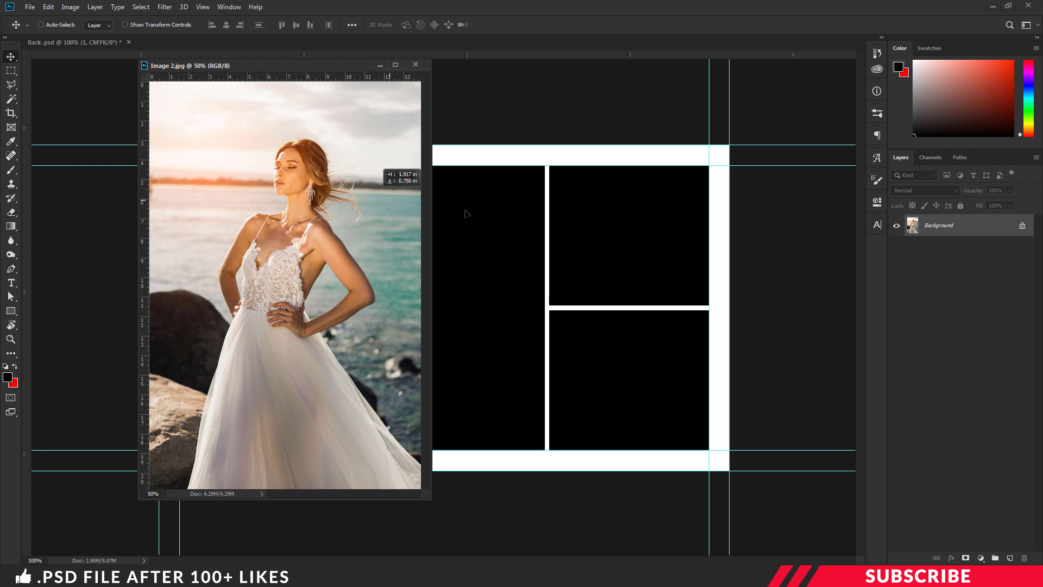
left_click(416, 65)
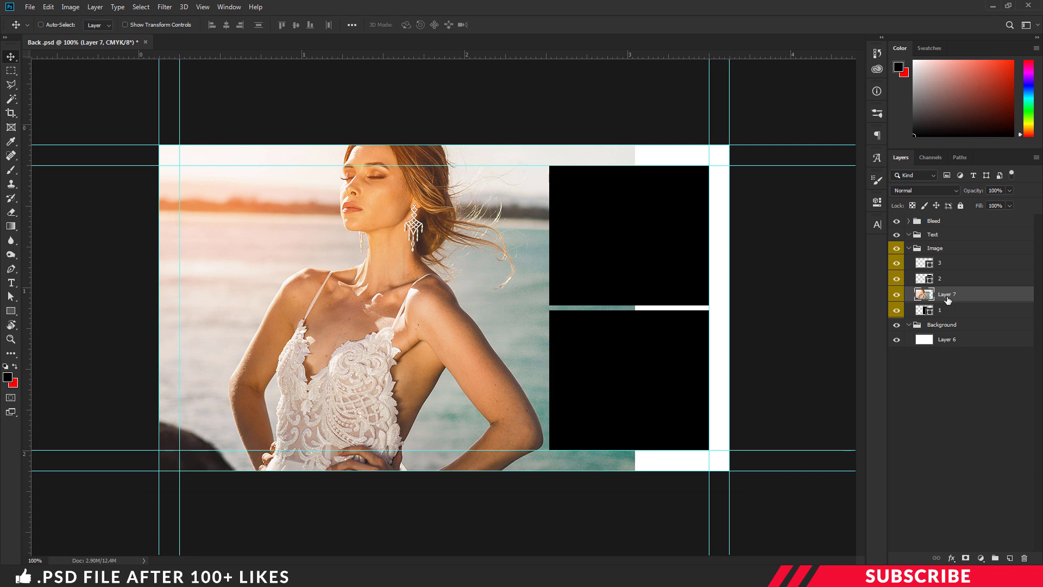
Clip the bride photo into frame 1 and scale it to about 47% within the left frame.
right_click(970, 298)
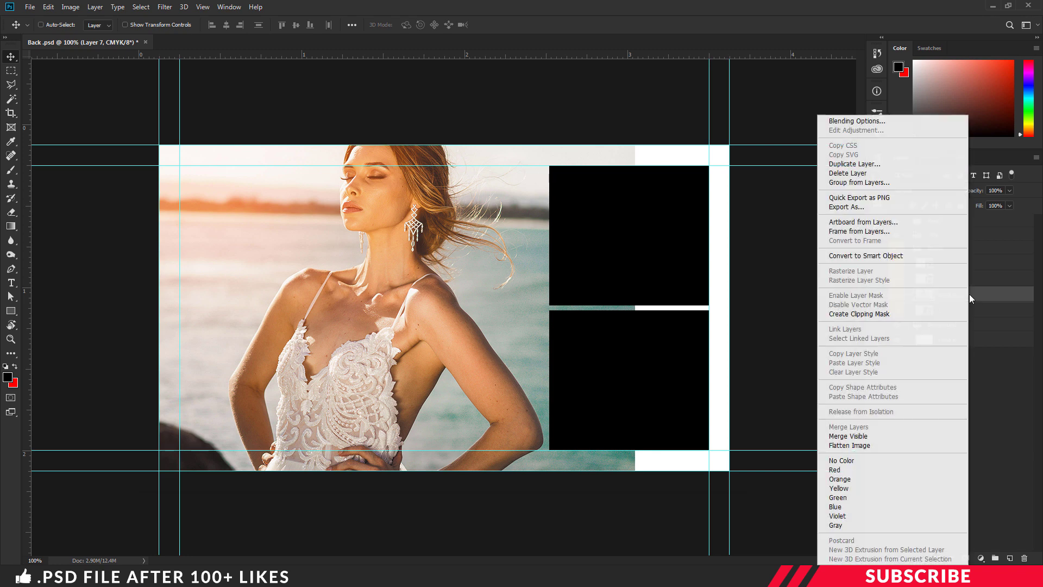
left_click(891, 312)
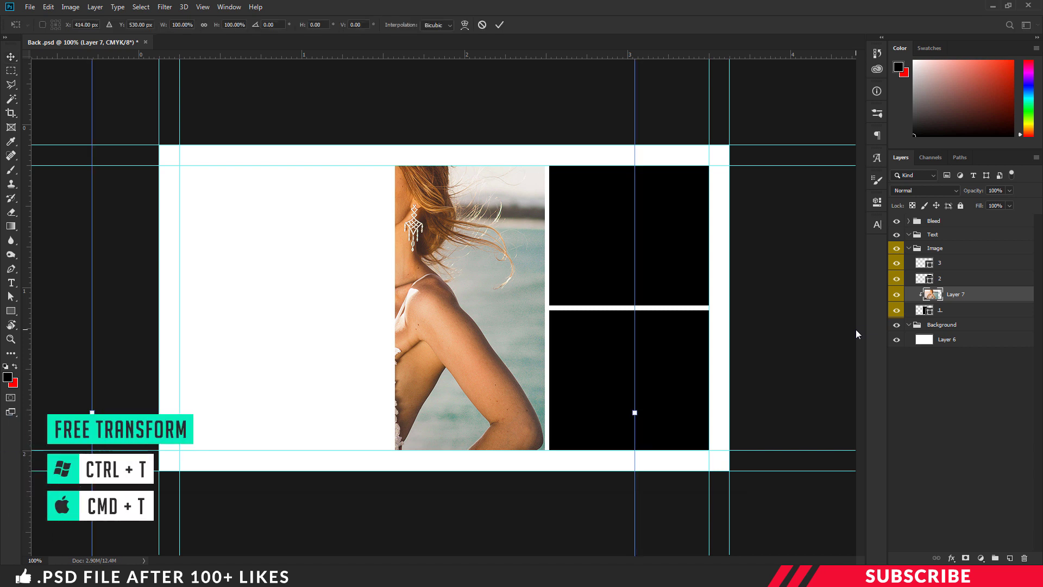
key("ctrl+t")
key("ctrl+minus")
key("ctrl+minus")
key("ctrl+minus")
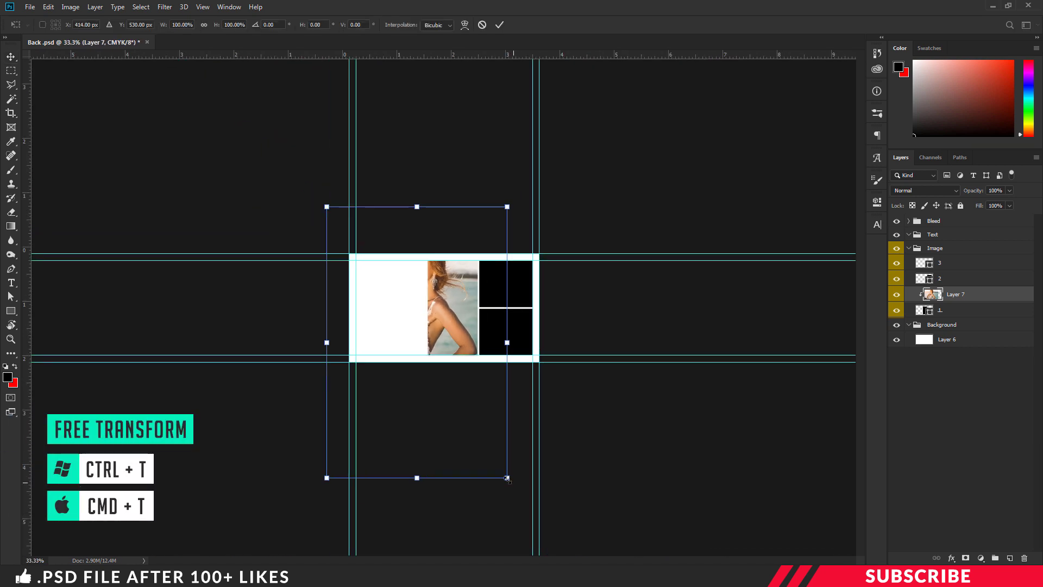
left_click_drag(507, 478, 435, 369)
left_click_drag(400, 321, 479, 349)
key("ctrl+plus")
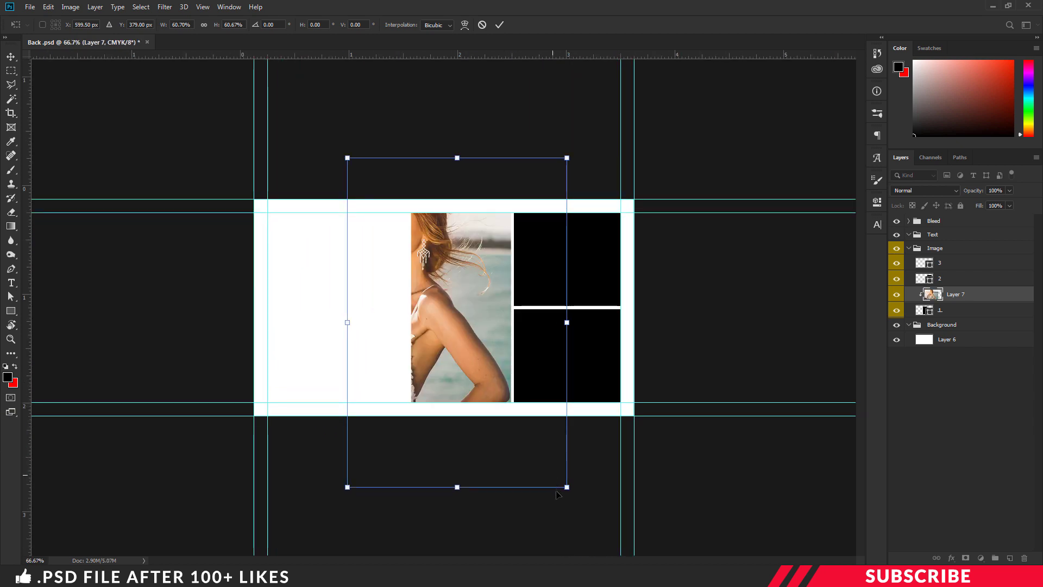
left_click_drag(567, 487, 518, 413)
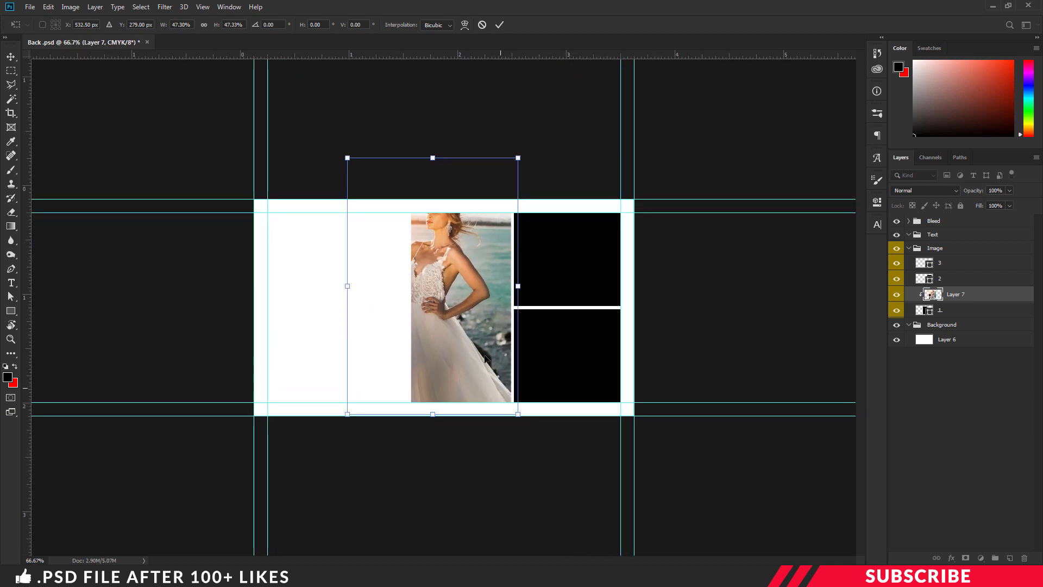
left_click_drag(485, 357, 504, 378)
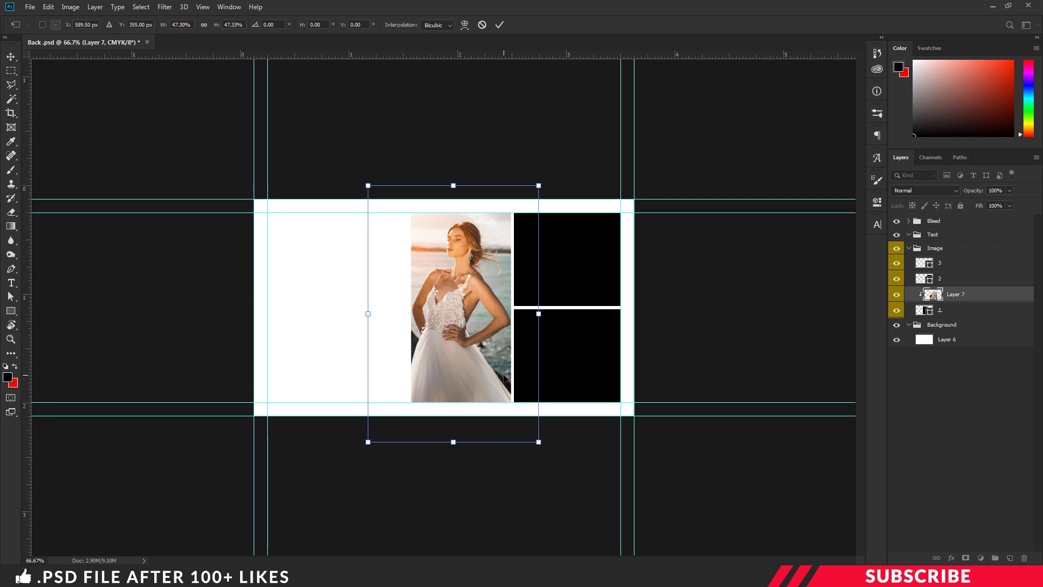
key("ctrl+plus")
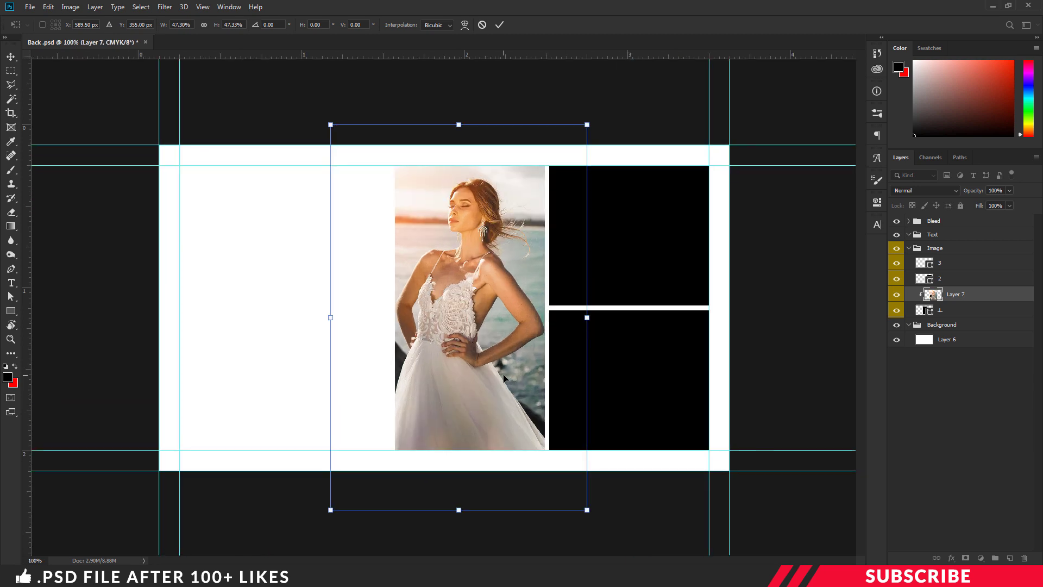
key("Return")
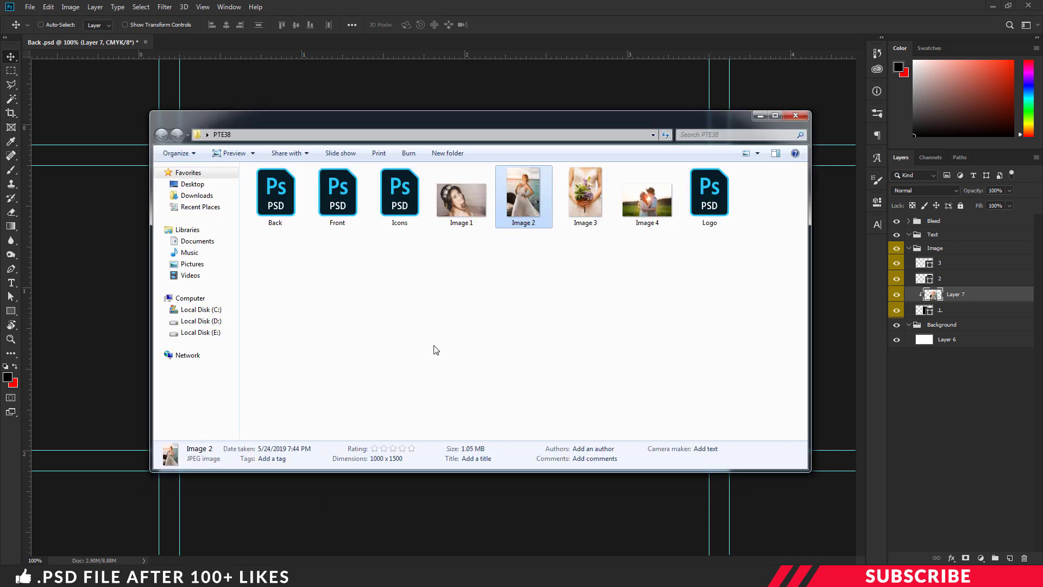
Open Image 3 from the PTE38 folder in Photoshop.
left_click(436, 349)
right_click(581, 204)
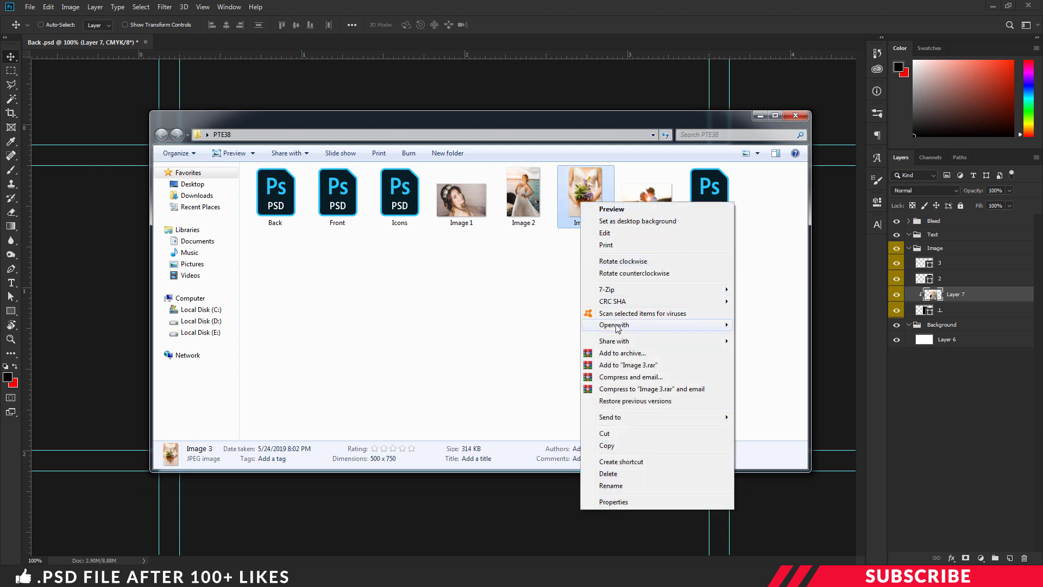
left_click(745, 327)
right_click(577, 220)
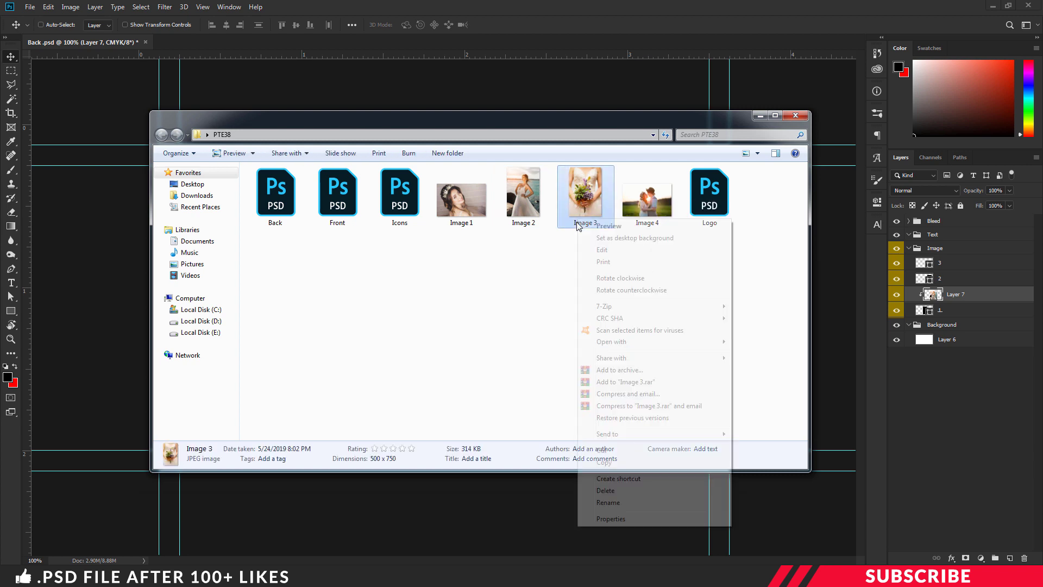
left_click(749, 343)
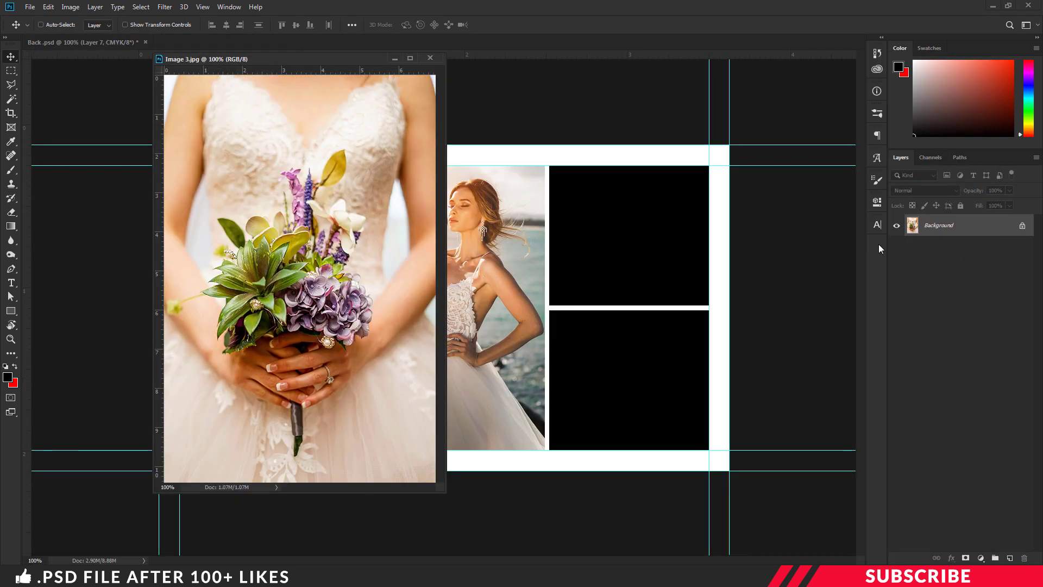
Copy the bouquet photo into Back.psd above layer 2 and clip it to that frame.
left_click_drag(403, 235, 588, 243)
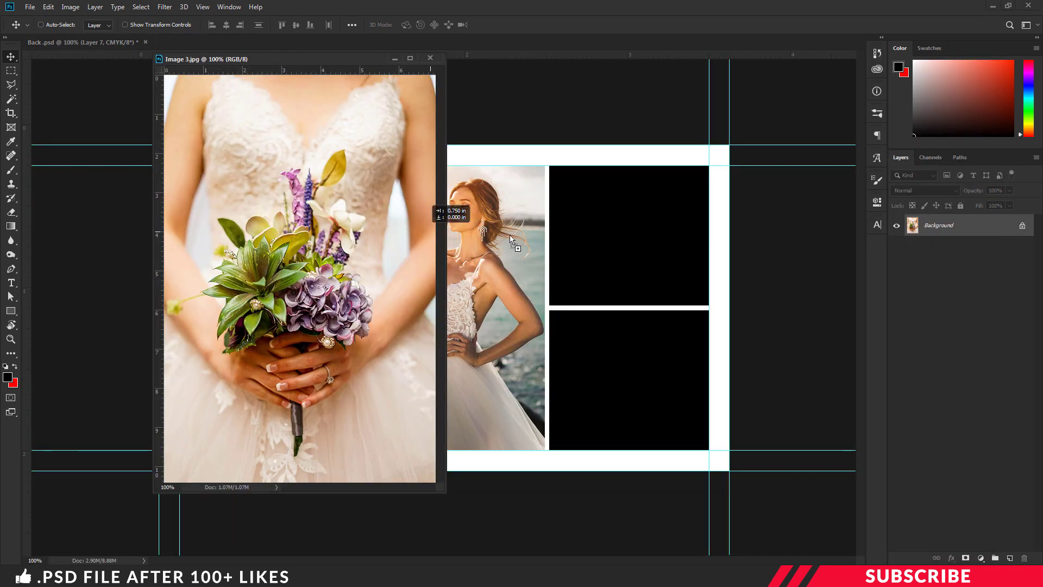
left_click(435, 58)
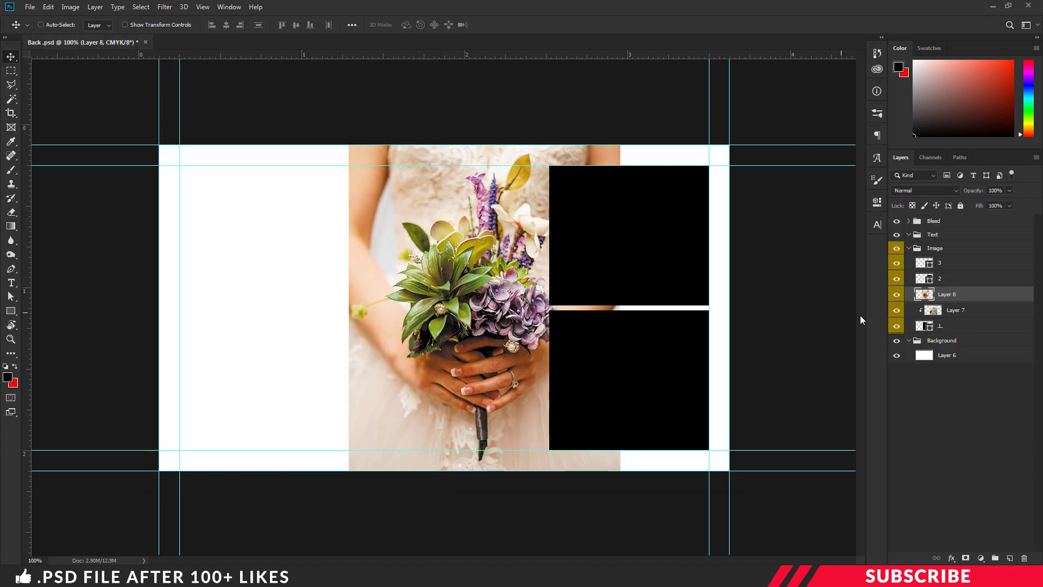
left_click_drag(958, 293, 940, 272)
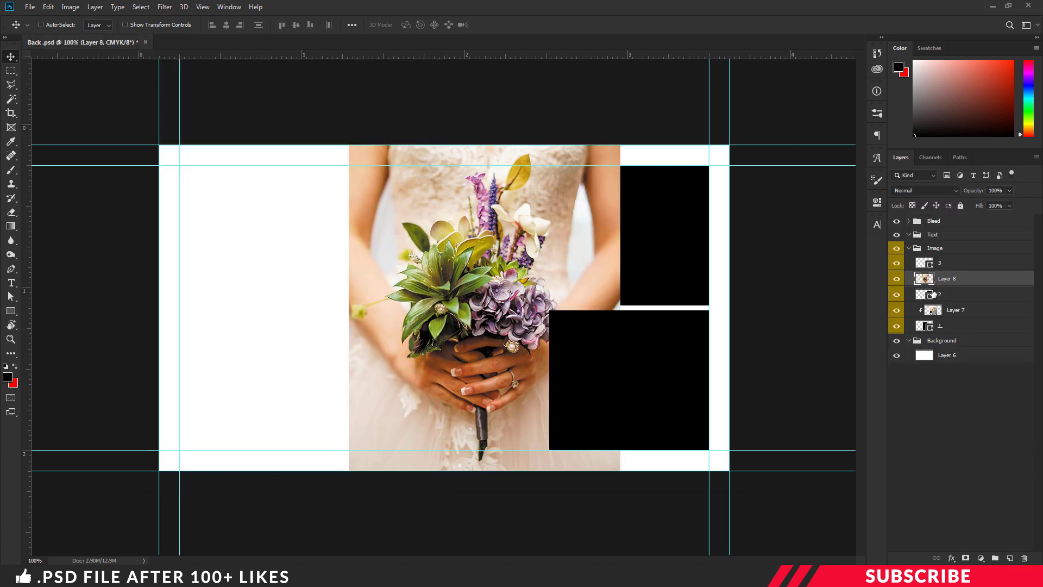
right_click(965, 281)
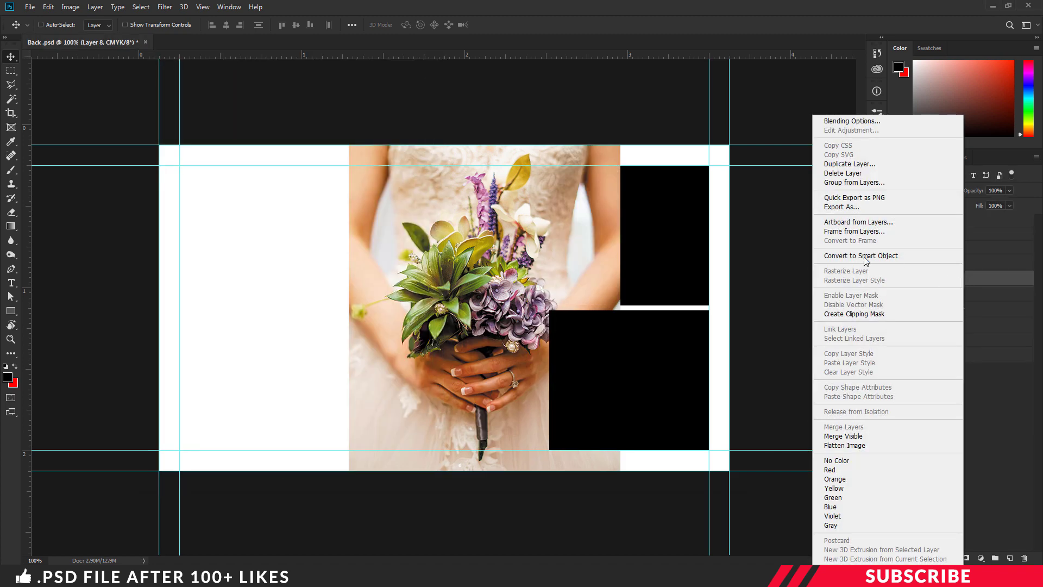
left_click(854, 314)
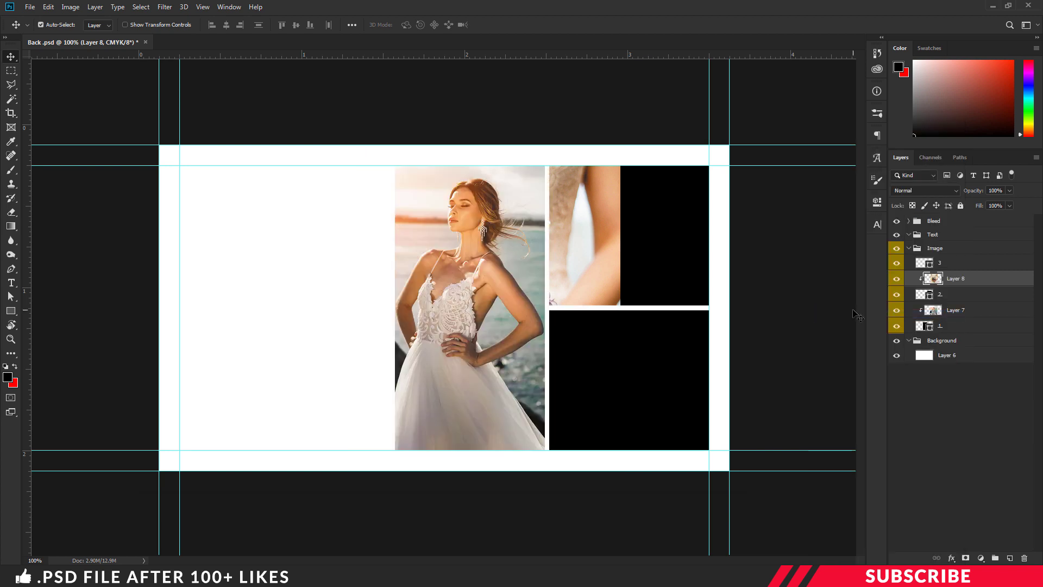
Scale the bouquet to about 62% and position it to fill the top-right frame.
key("ctrl+t")
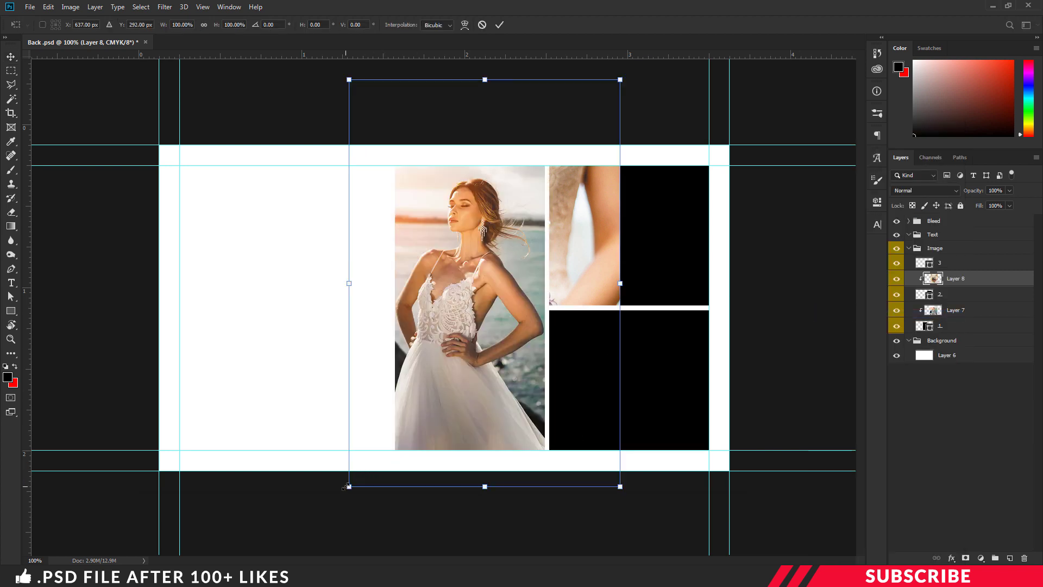
left_click_drag(349, 486, 476, 303)
left_click_drag(569, 263, 642, 311)
mouse_move(694, 350)
left_mouse_down()
mouse_move(718, 377)
mouse_move(692, 336)
left_mouse_up()
key("Return")
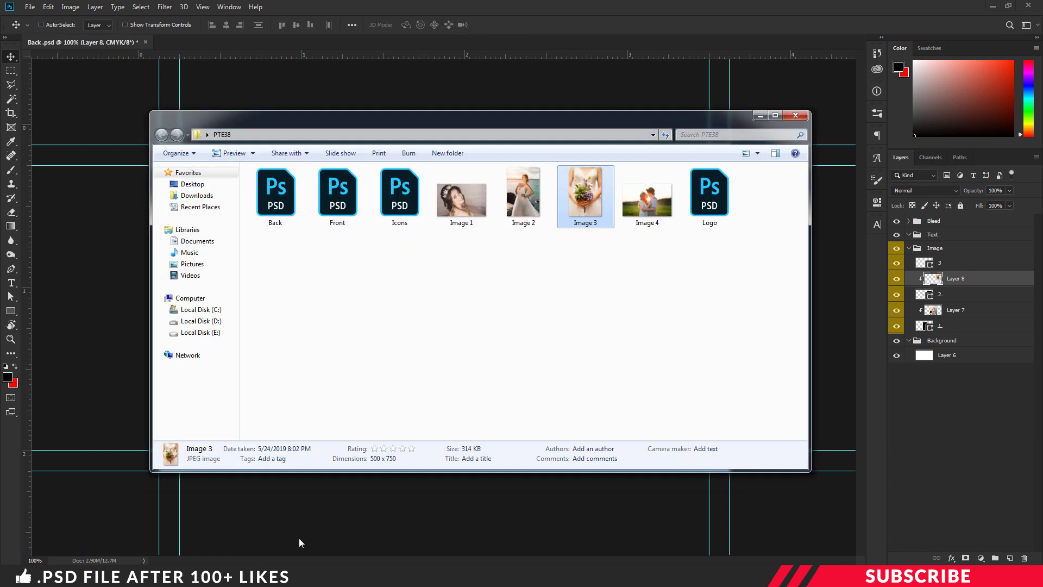
Open Image 4 in Photoshop and add the couple photo to Back.psd.
left_click(643, 210)
right_click(644, 210)
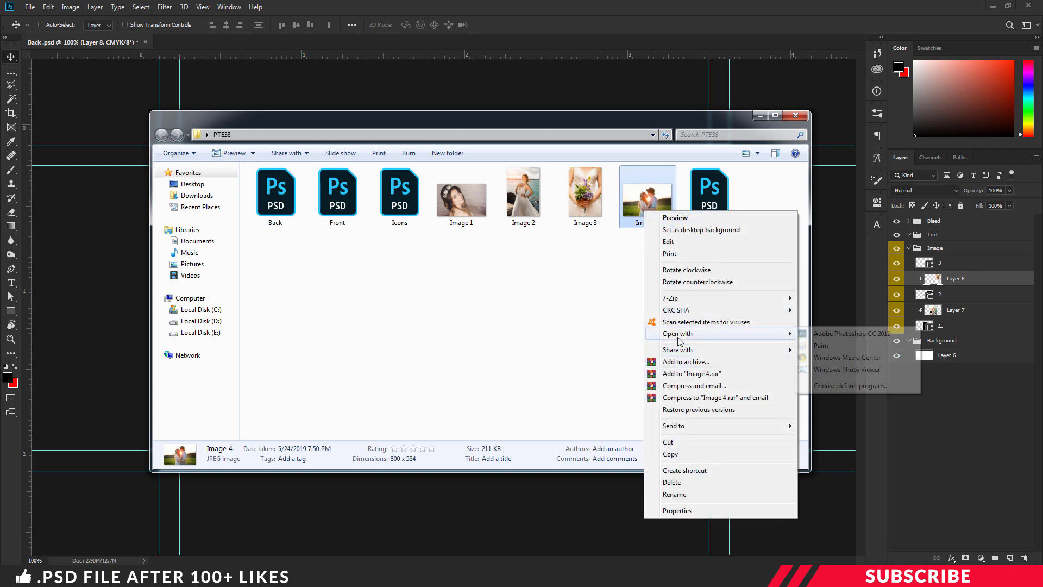
left_click(826, 335)
left_click_drag(247, 48, 224, 80)
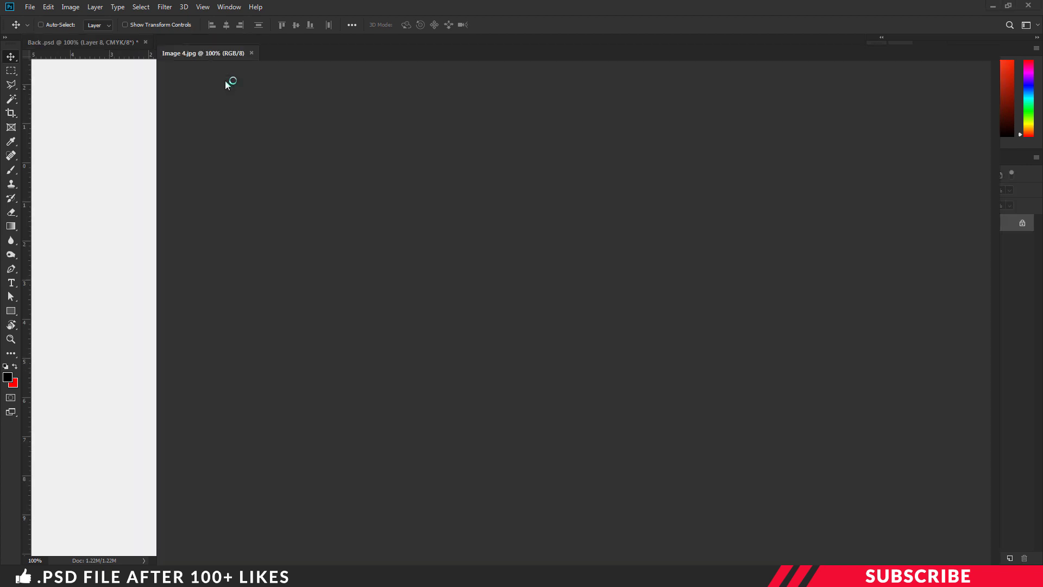
left_click_drag(336, 219, 643, 337)
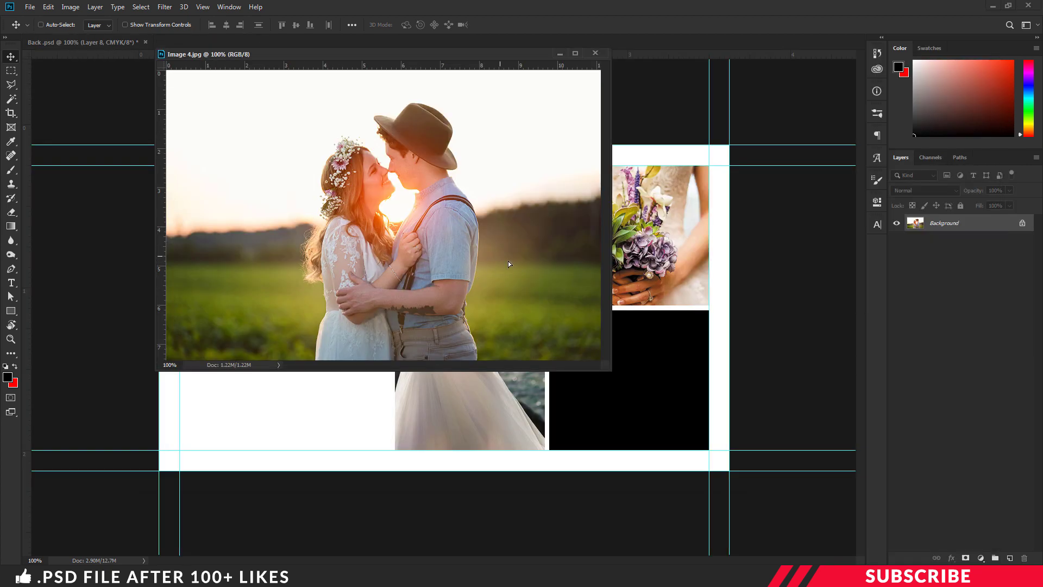
left_click(595, 52)
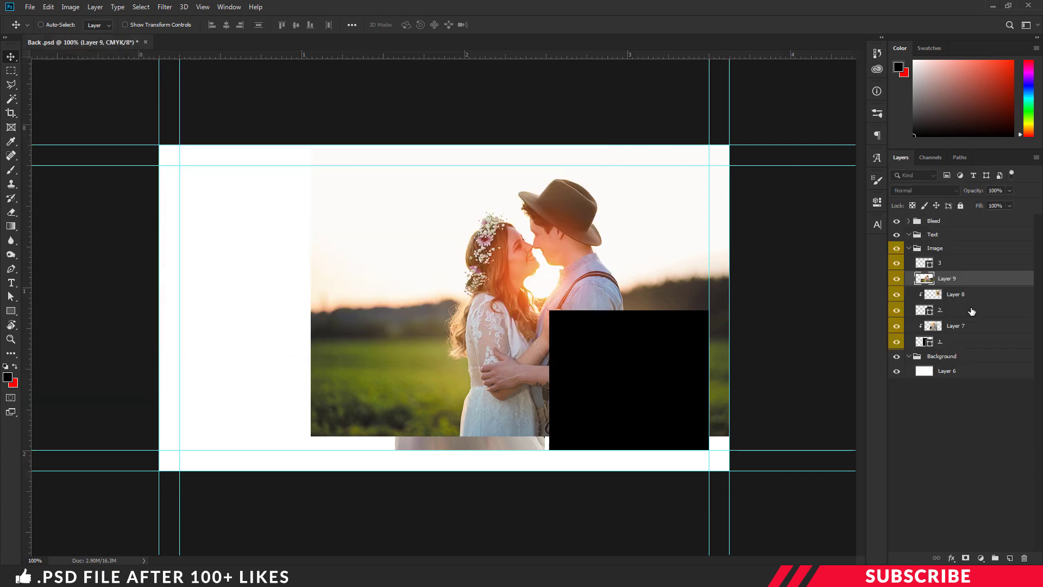
Clip the couple photo into frame 3 and scale it to about 52% to fill it.
left_click_drag(964, 280, 969, 263)
right_click(969, 262)
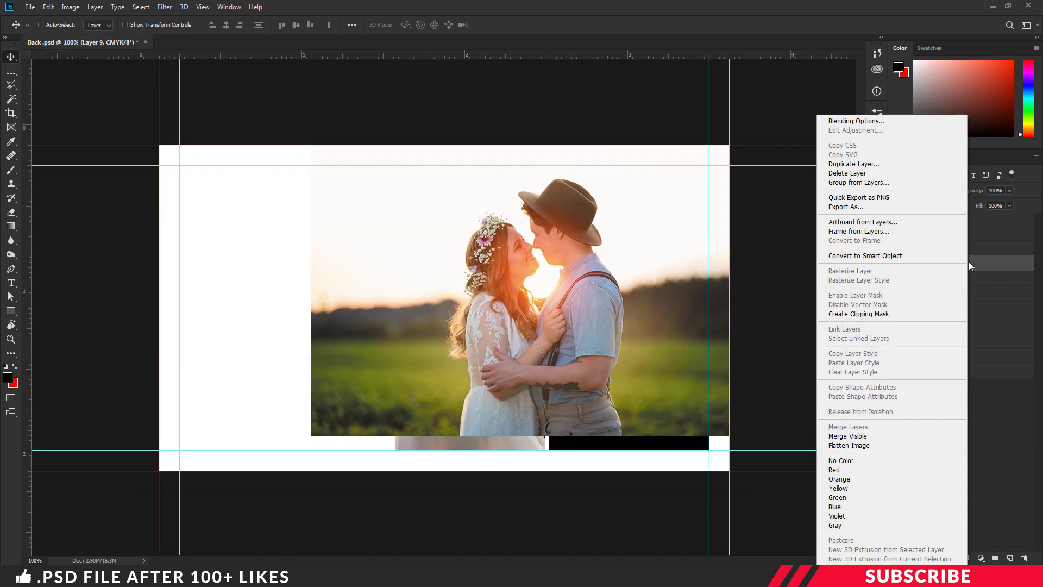
left_click(903, 312)
key("ctrl+t")
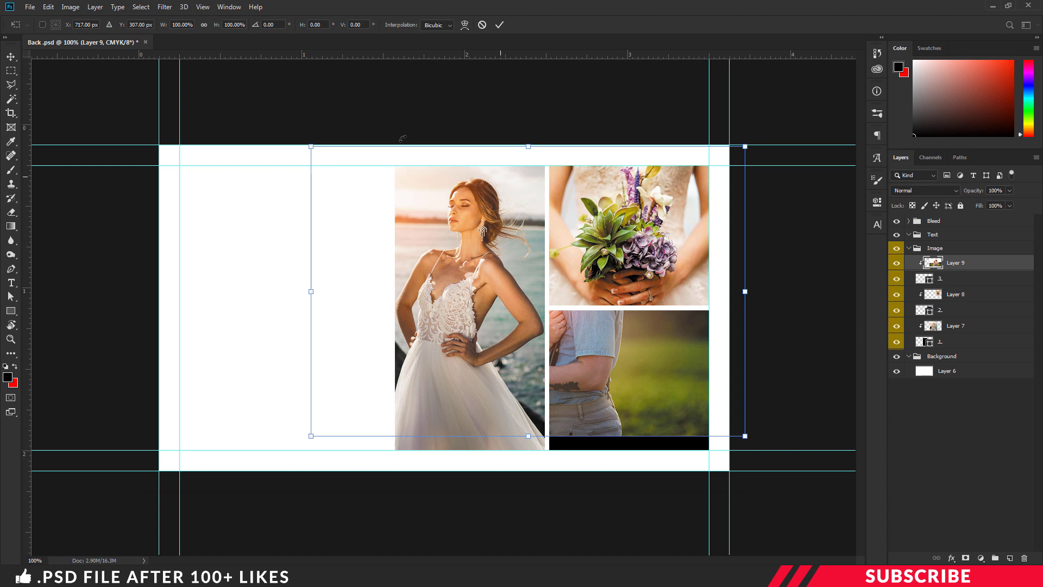
left_click_drag(313, 148, 396, 208)
left_click_drag(637, 329, 628, 347)
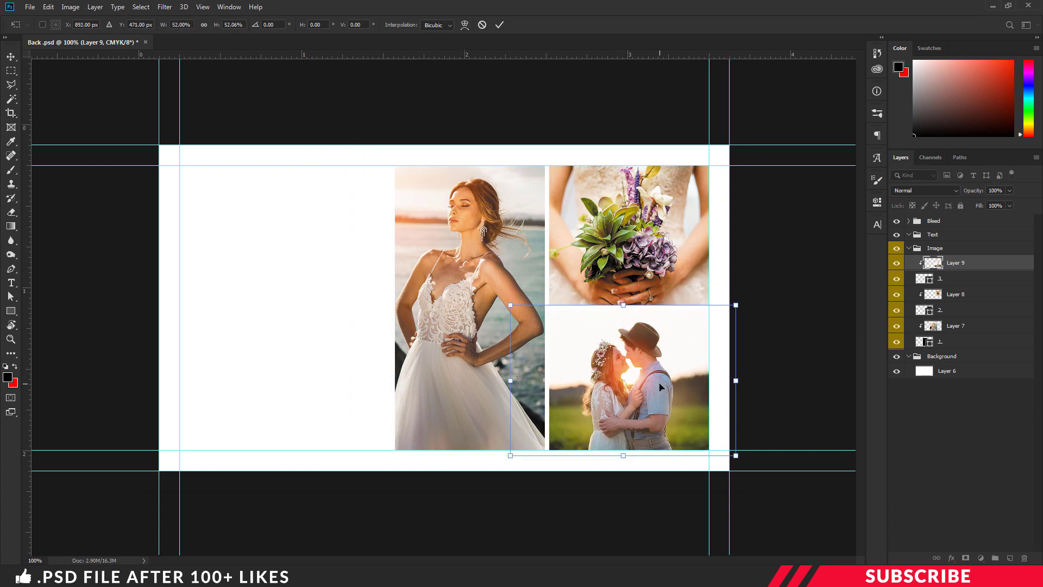
key("Return")
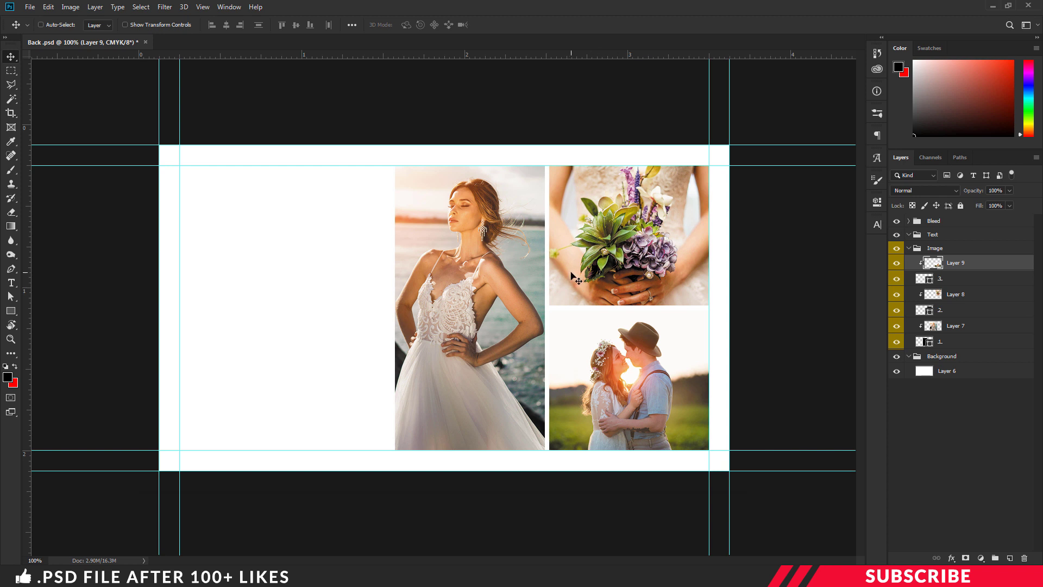
Add a new layer in the Text group with black as the foreground colour.
left_click(909, 248)
left_click(955, 235)
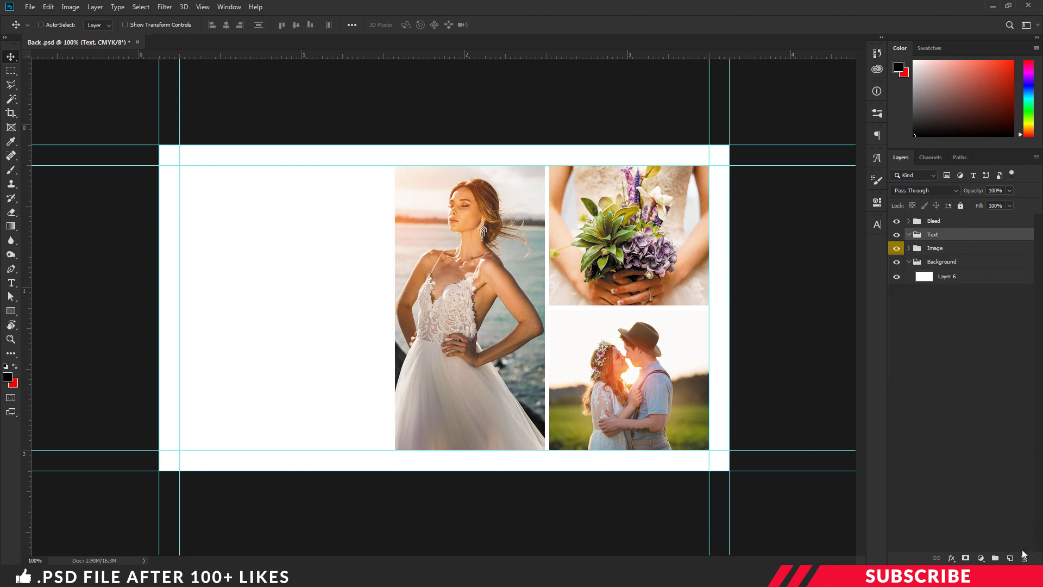
left_click(1010, 558)
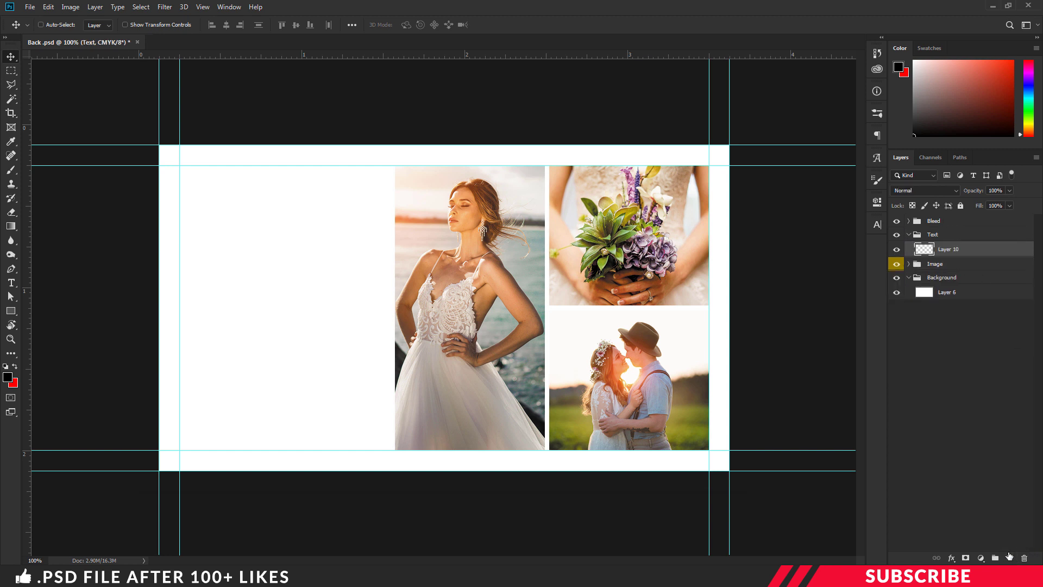
left_click(10, 381)
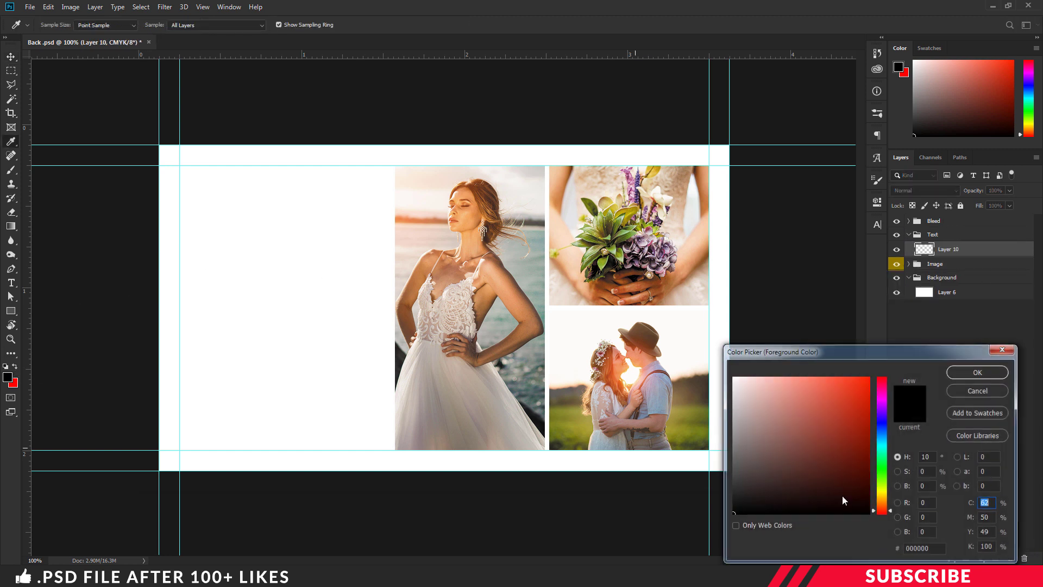
left_click(976, 373)
Type JOHN DOE and place it at the top-left of the white area.
key("t")
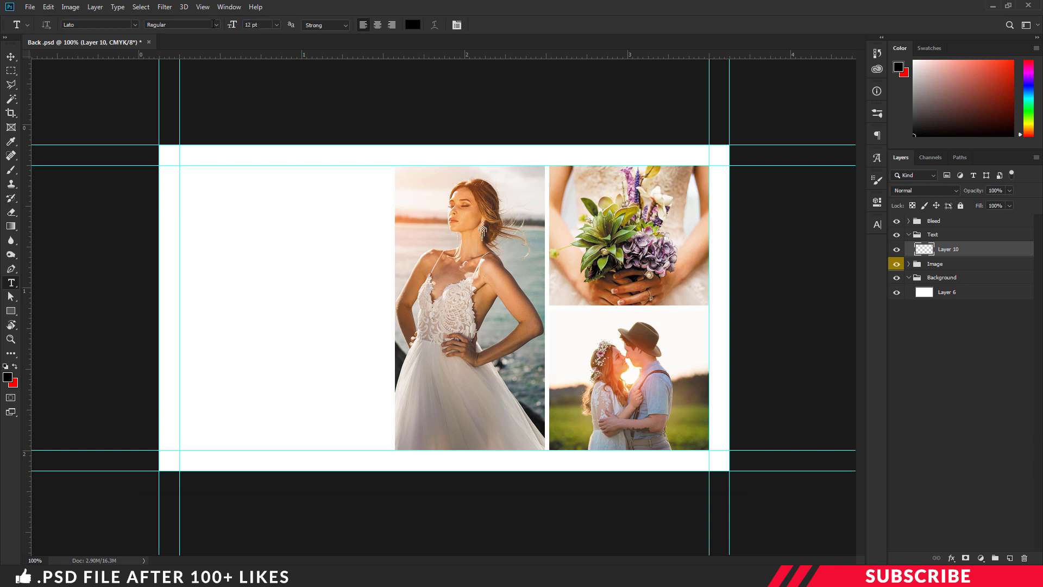
left_click(229, 200)
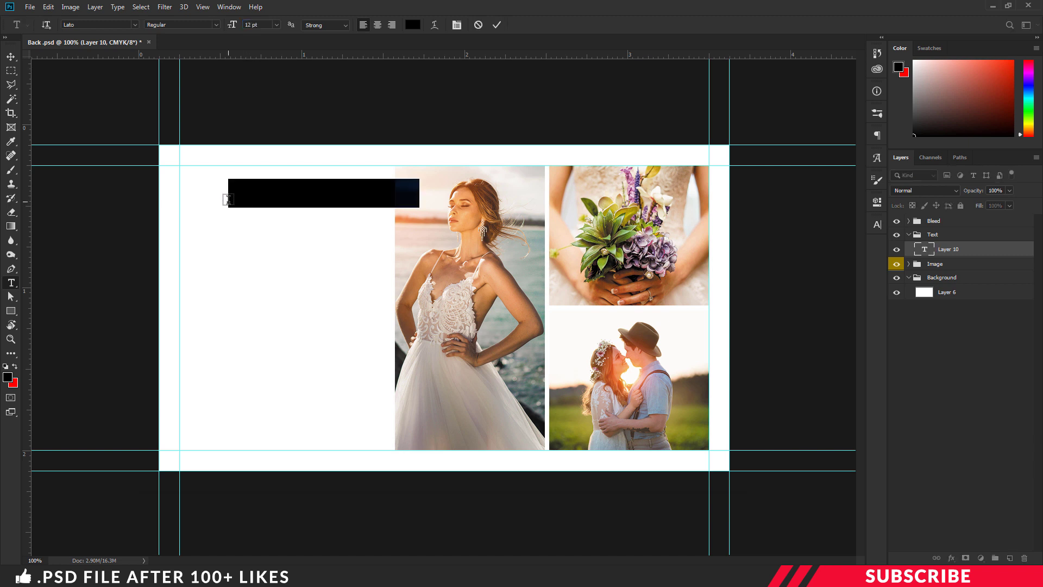
type("john DOE")
key("ctrl+Return")
key("v")
mouse_move(289, 194)
left_mouse_down()
mouse_move(250, 195)
mouse_move(280, 198)
left_mouse_up()
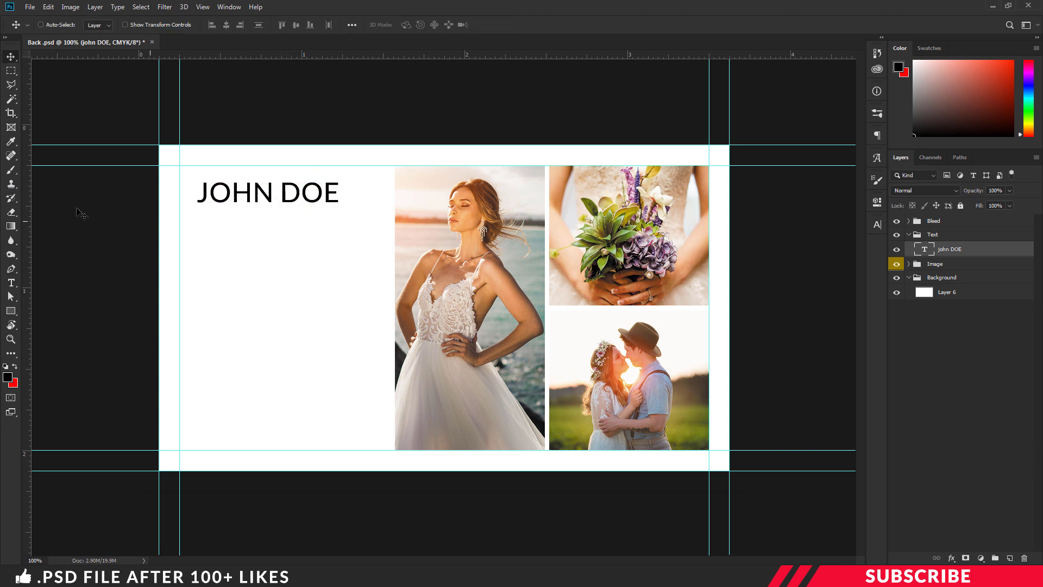
Add a left margin guide and retype a copy of the name as MANAGER at 7 pt.
left_click_drag(24, 195, 248, 226)
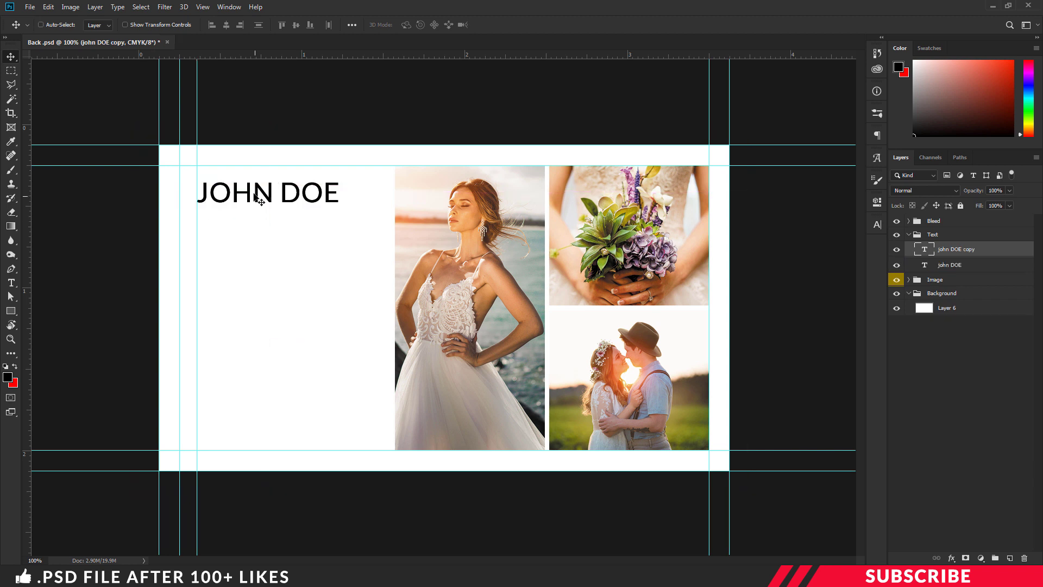
double_click(247, 225)
key("ctrl+a")
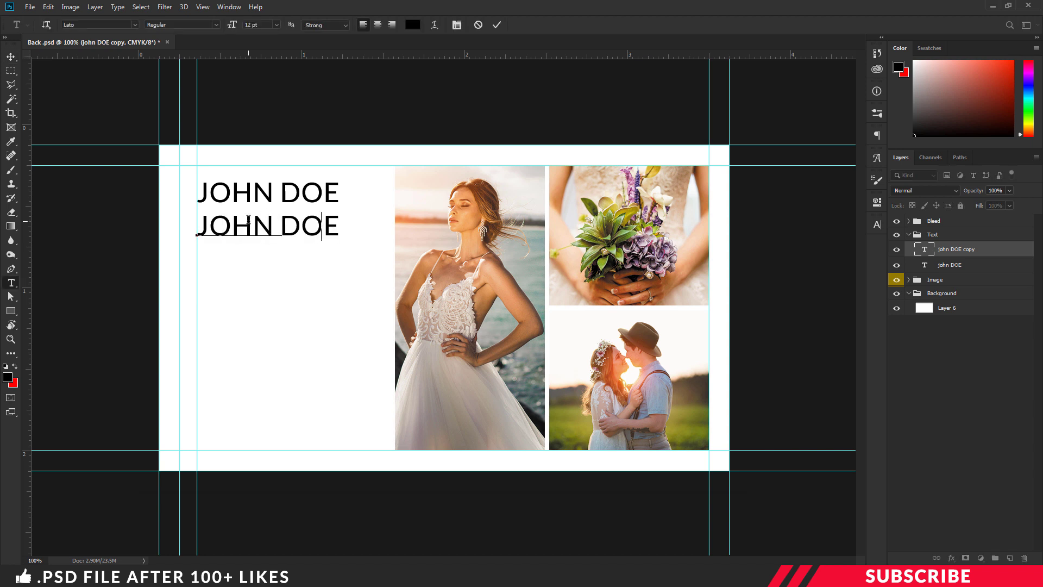
type("MANAGAER")
key("Left")
key("Left")
key("BackSpace")
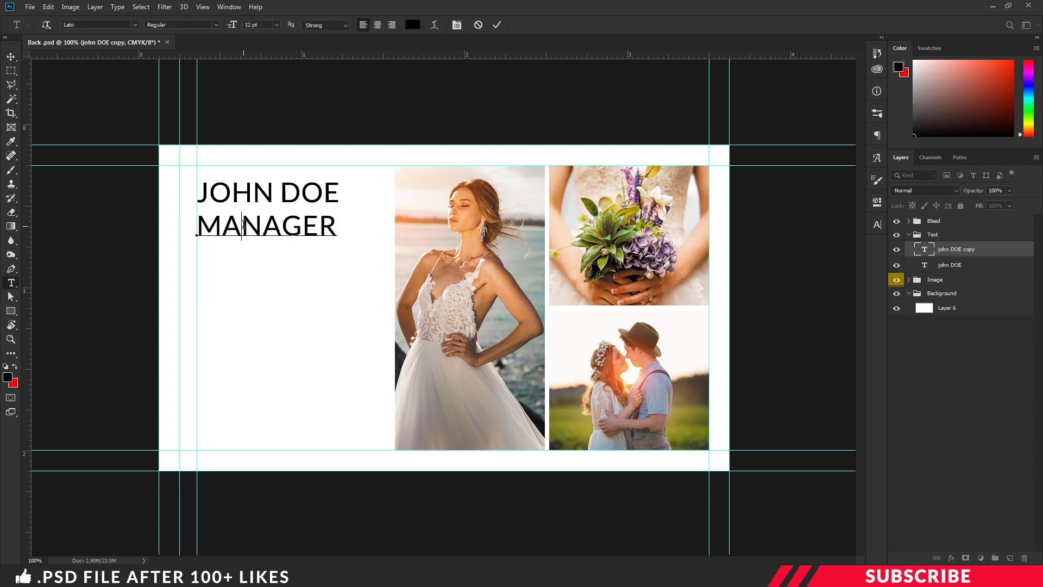
key("ctrl+a")
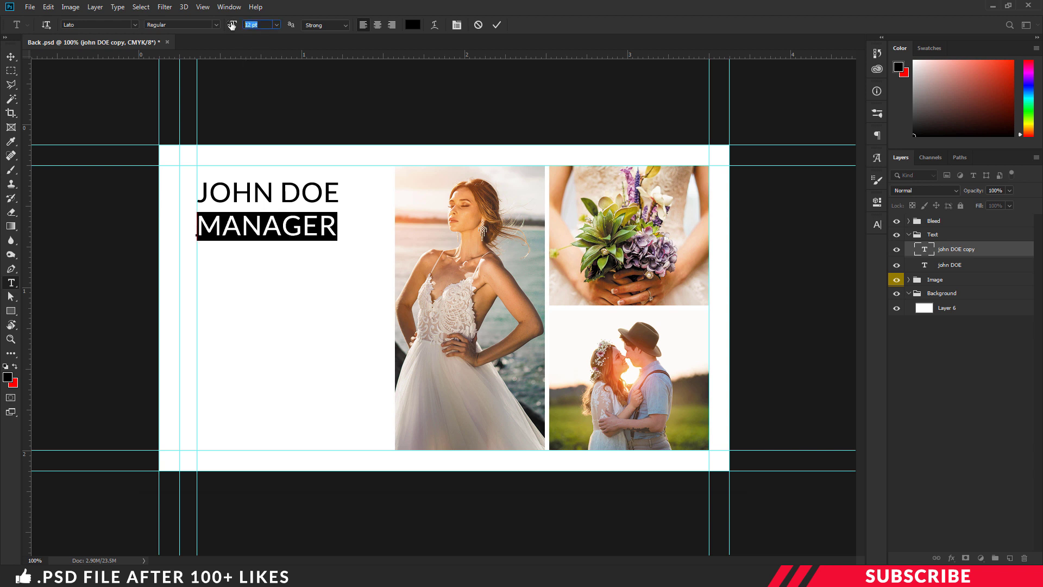
type("7")
key("Return")
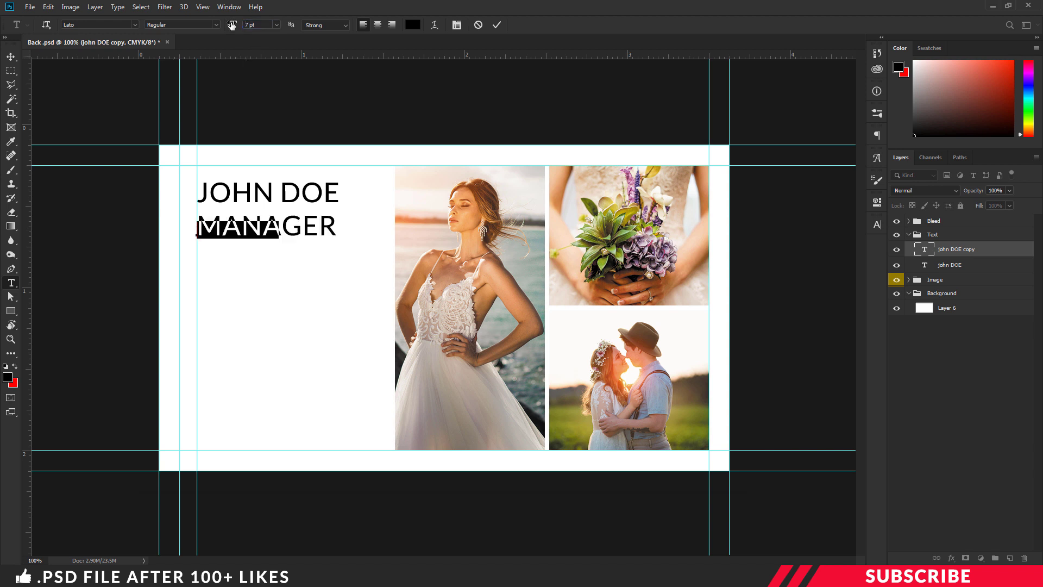
key("ctrl+Return")
Move MANAGER up directly under JOHN DOE and collapse the Text group.
key("v")
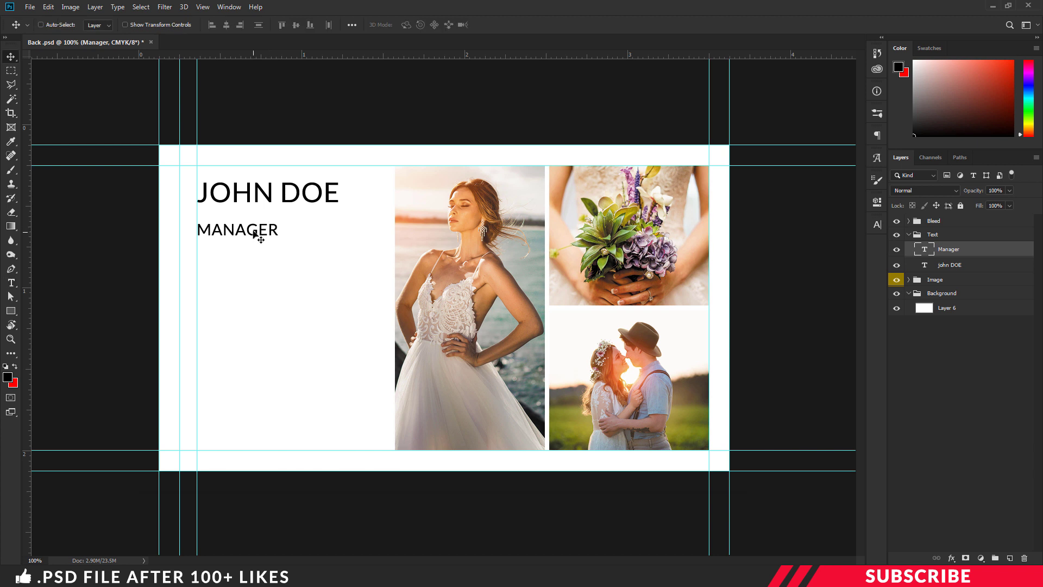
left_click_drag(258, 234, 287, 227)
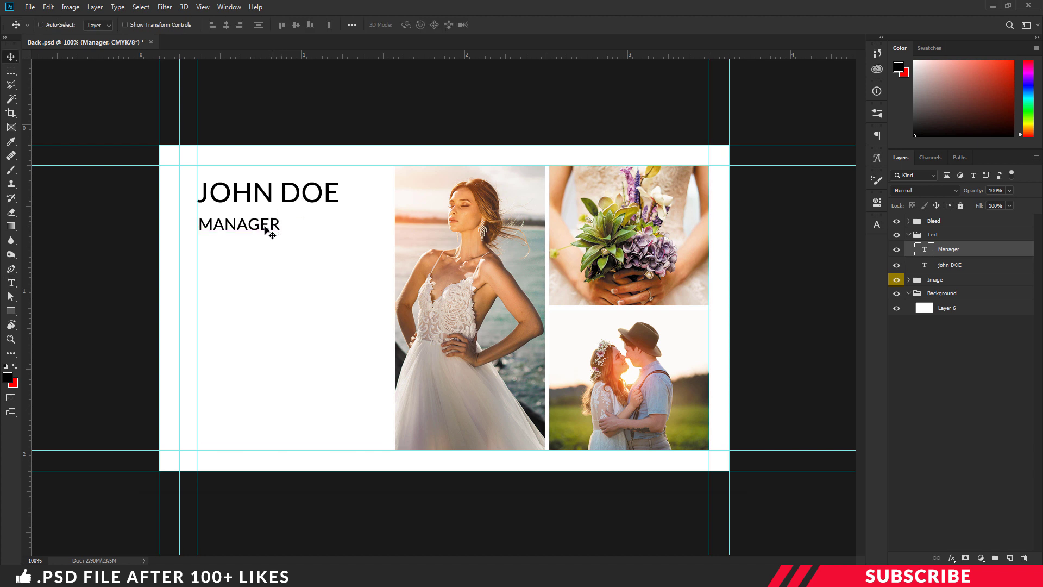
key("Up")
key("Up")
key("Up")
key("Up")
key("Up")
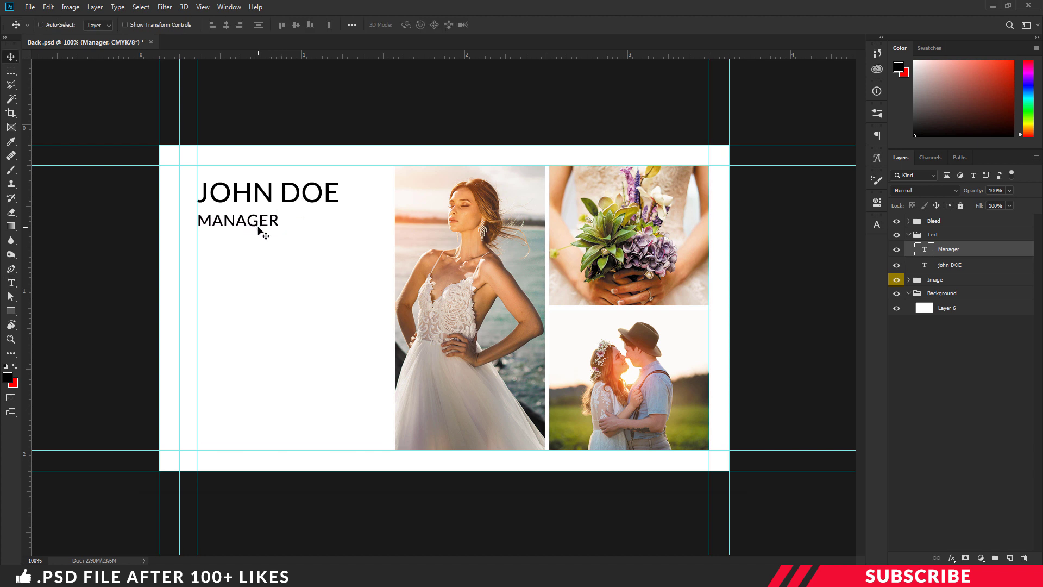
key("Up")
key("Up")
key("Up")
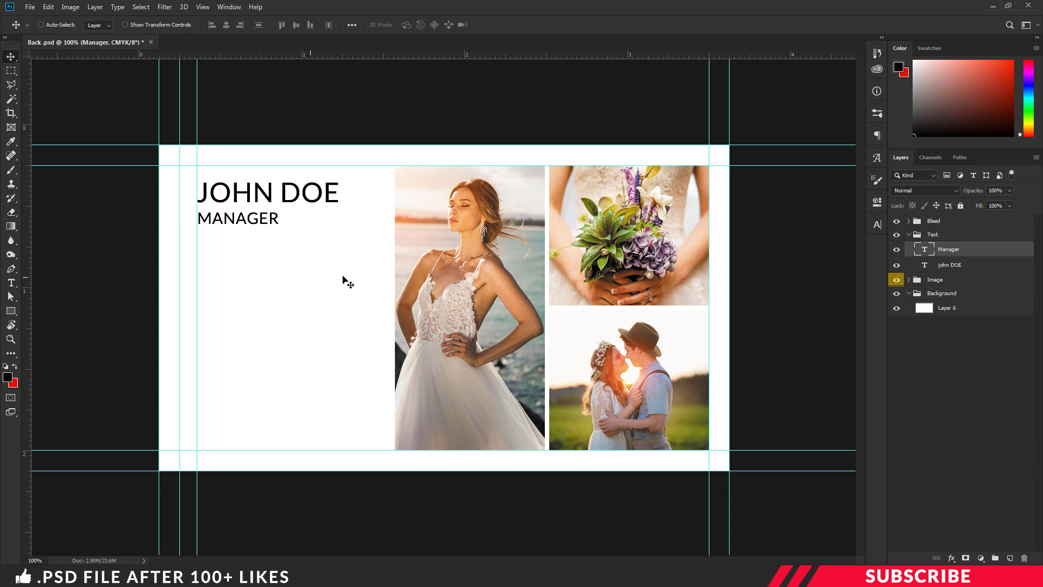
left_click(909, 235)
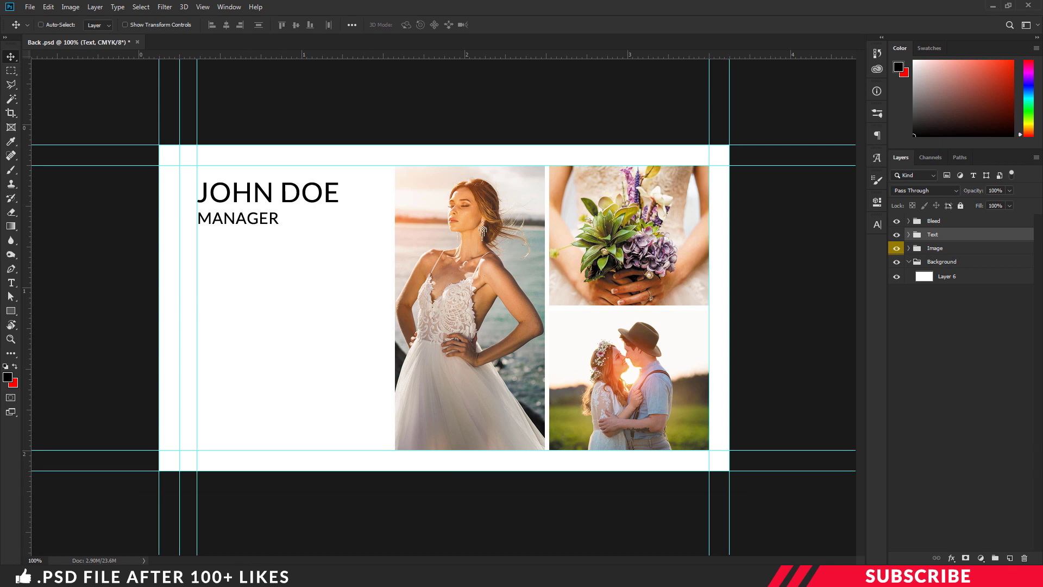
Copy the Icons group from Icons.psd into the card and stack it beneath MANAGER.
left_click(518, 290)
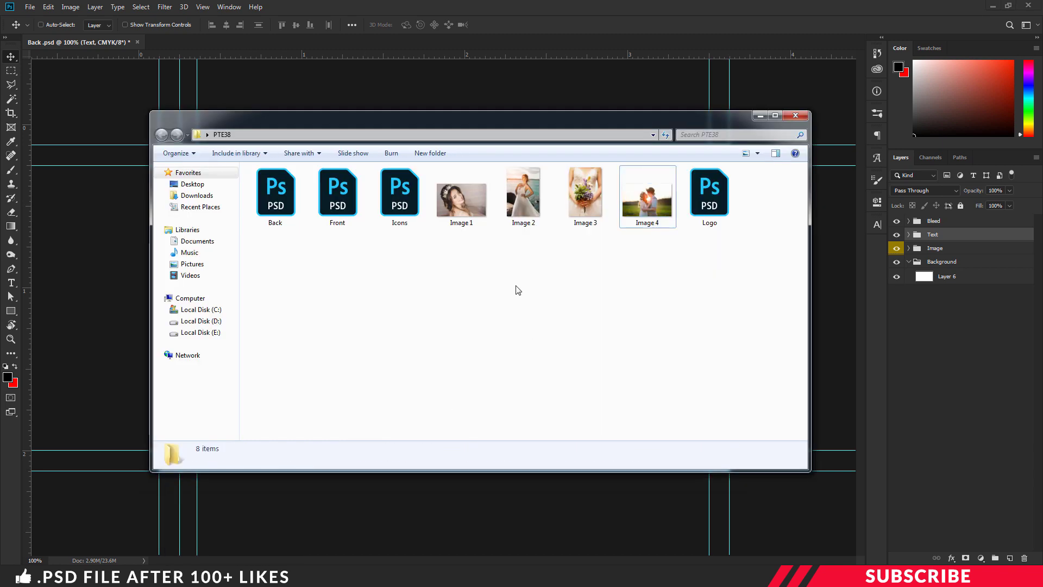
double_click(414, 209)
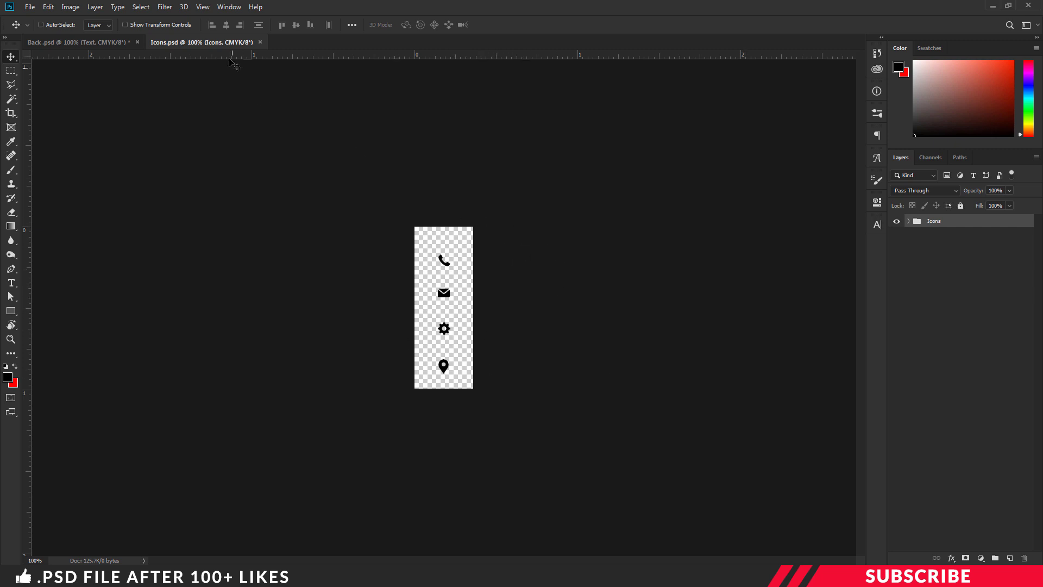
left_click_drag(222, 45, 221, 91)
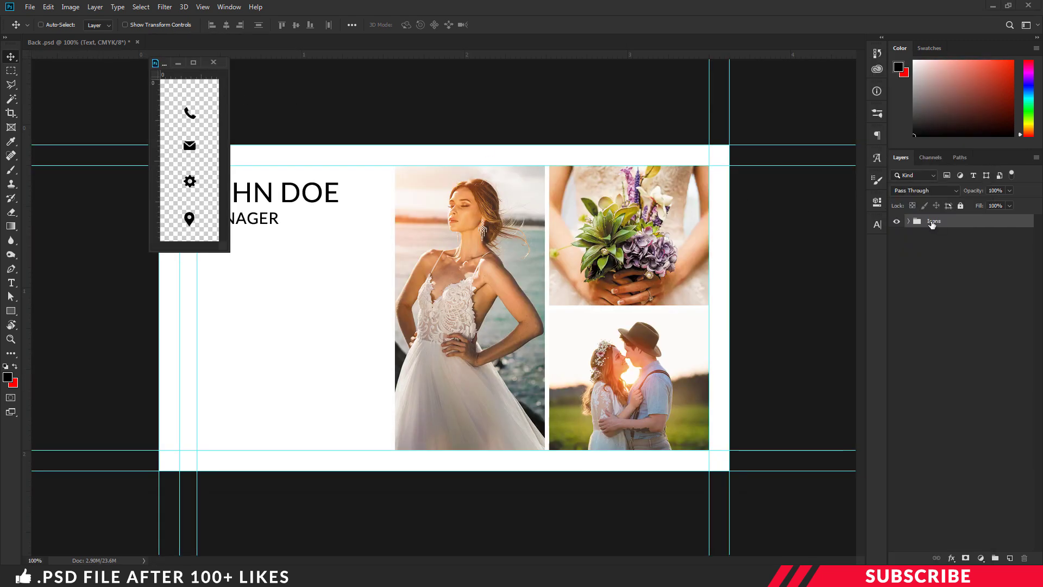
left_click_drag(932, 223, 538, 224)
left_click(213, 62)
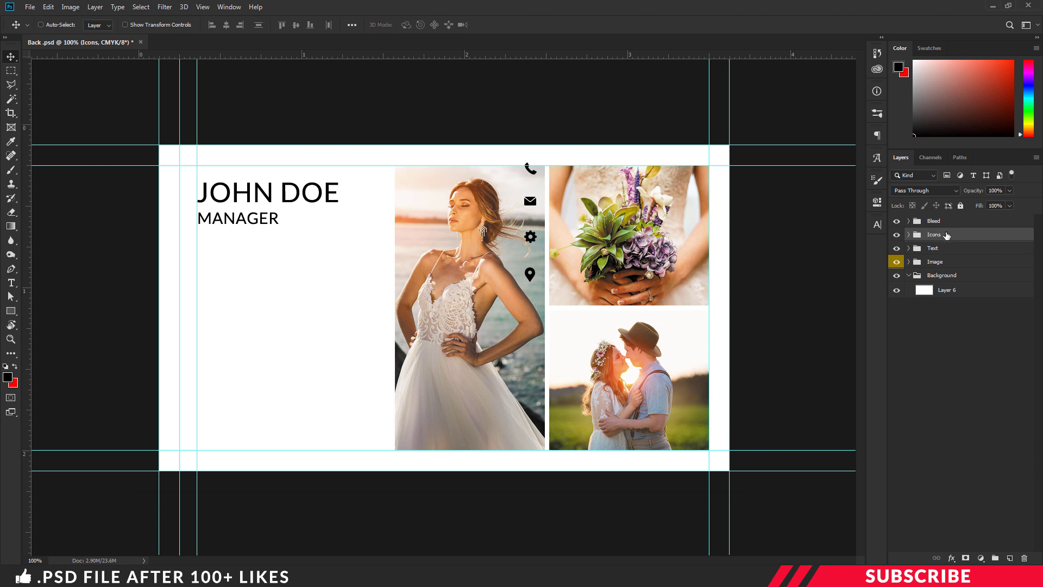
mouse_move(517, 215)
left_mouse_down()
mouse_move(224, 362)
mouse_move(206, 350)
left_mouse_up()
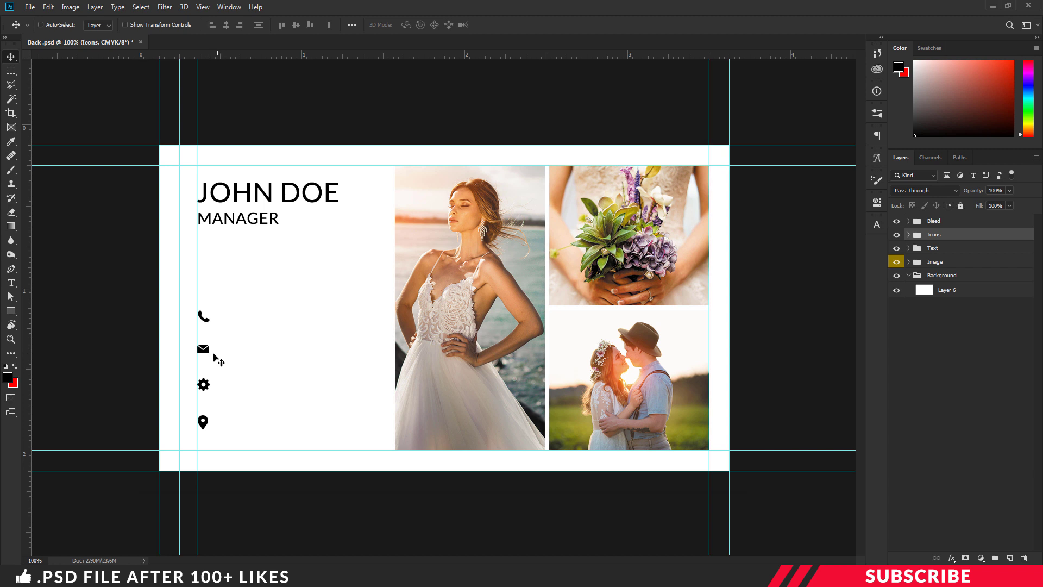
key("Up")
key("Up")
key("Up")
Add a new empty layer inside the Text group and set the Type tool to 6 pt.
left_click(963, 249)
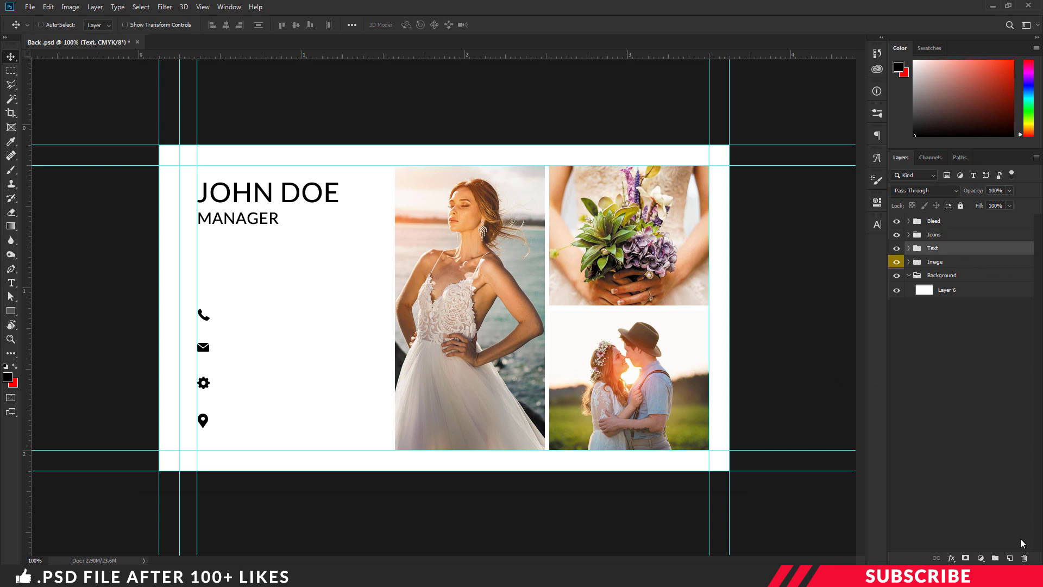
left_click(1008, 559)
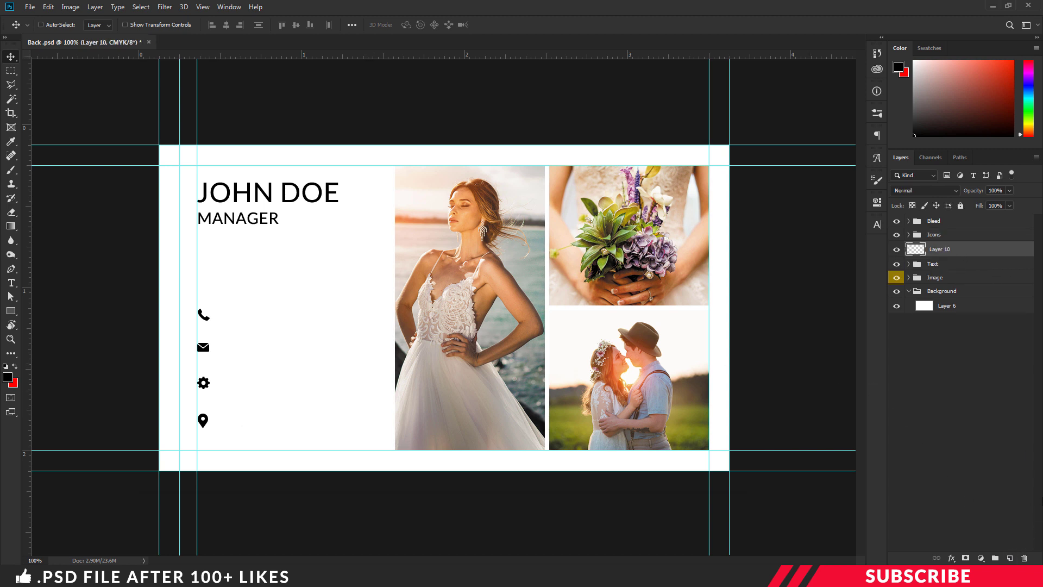
left_click_drag(967, 249, 964, 265)
left_click(959, 264)
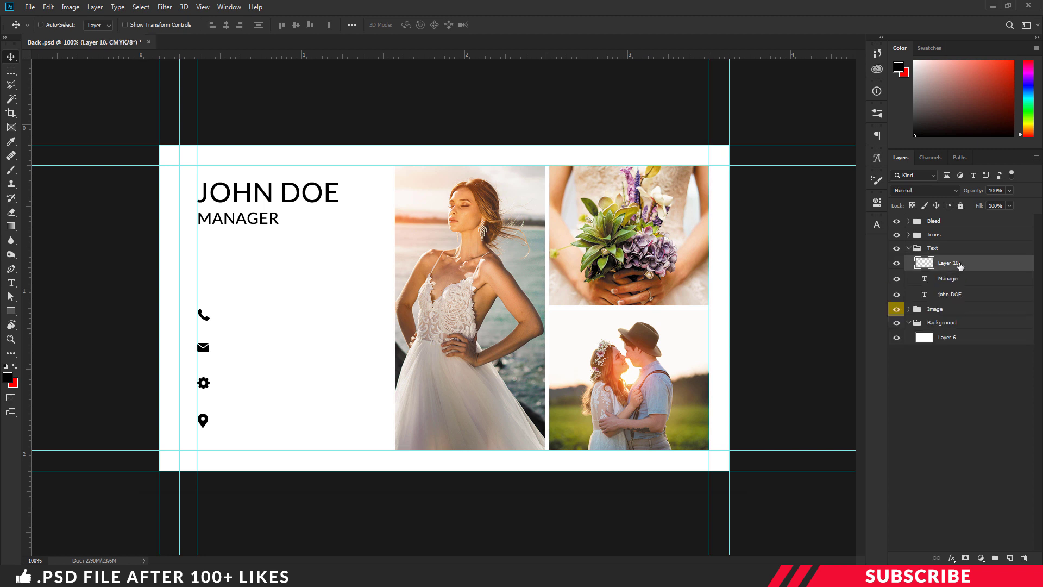
key("t")
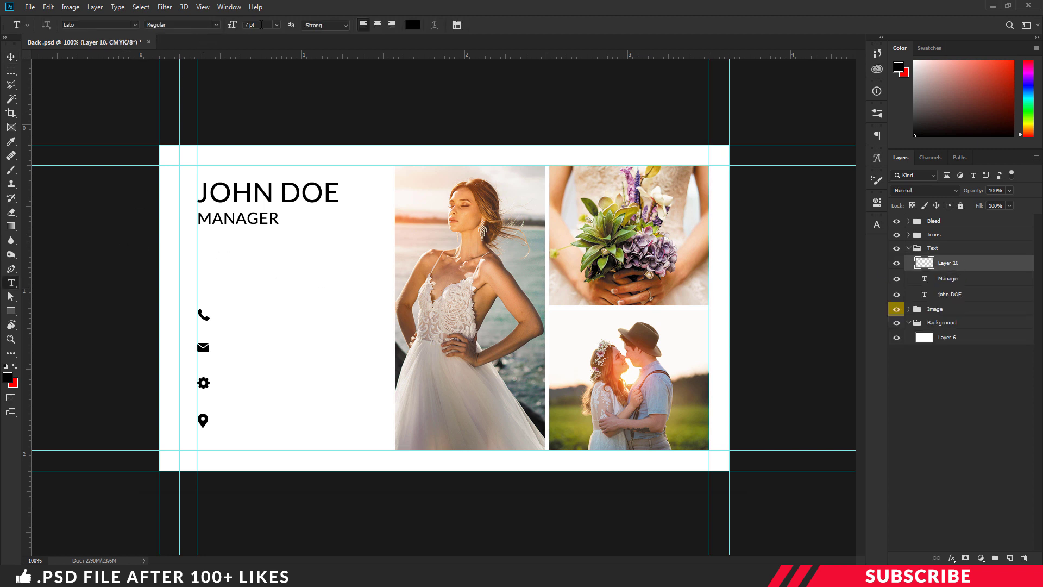
left_click(234, 25)
type("6")
left_click(234, 312)
type("245 368 148")
type("YOURID@")
left_click_drag(291, 316, 272, 435)
type("SITE.COM")
key("ctrl+a")
key("ctrl+shift+k")
key("ctrl+Return")
type("www.website.com")
key("ctrl+Return")
Replace the copied text on the location row with the two-line postal address.
left_click(278, 416)
key("ctrl+a")
type("1544, Tower State")
key("ctrl+Return")
key("ctrl+a")
type("Broadway, India")
key("ctrl+Return")
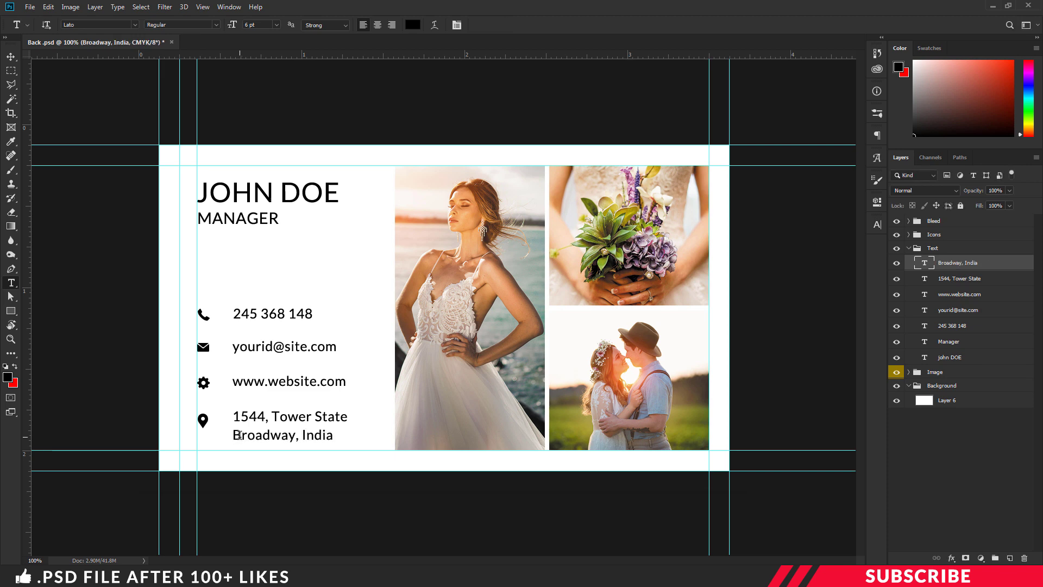
left_click(959, 278, "shift")
key("v")
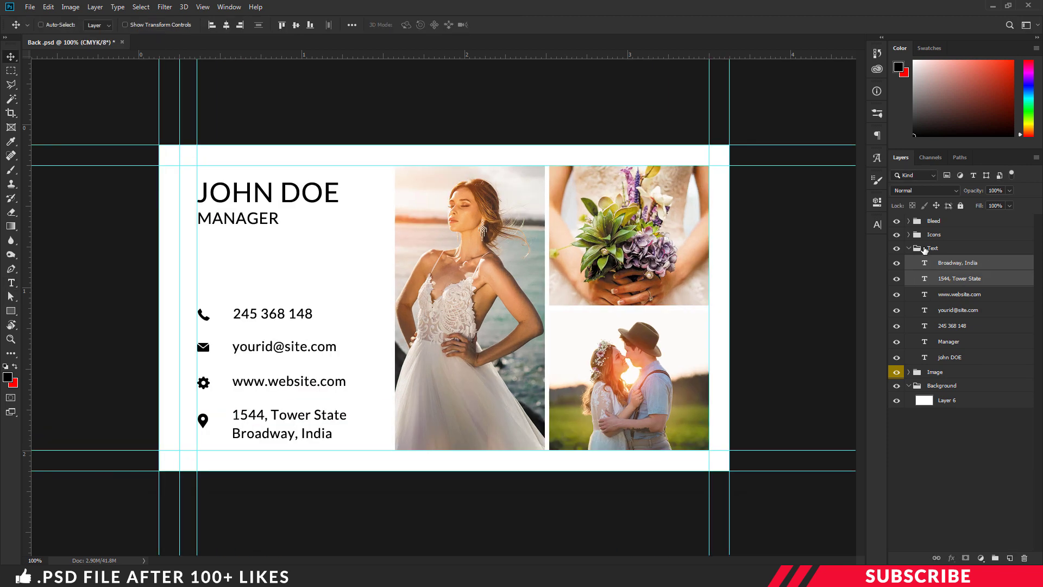
key("ctrl+minus")
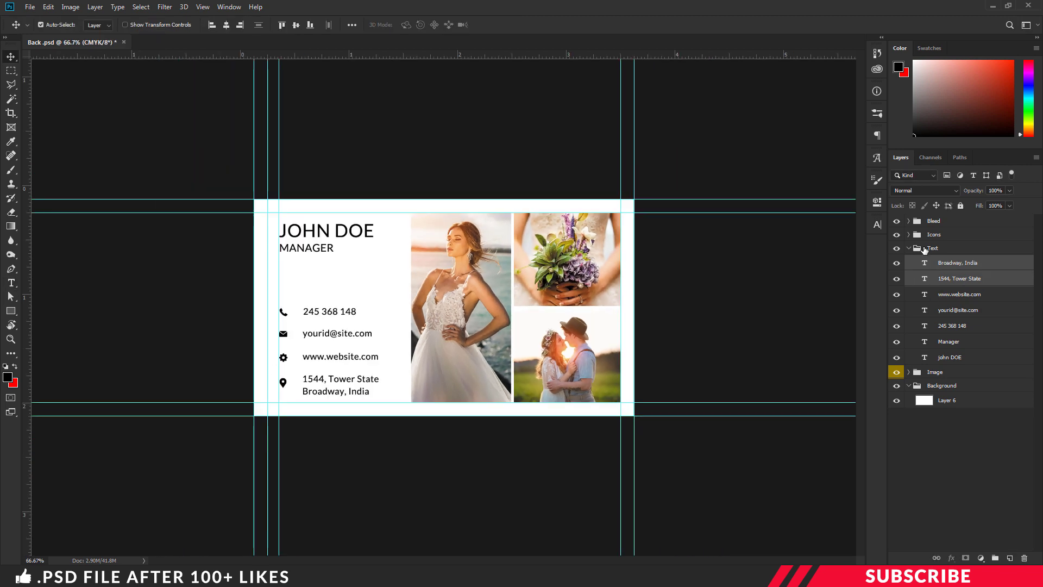
key("ctrl+plus")
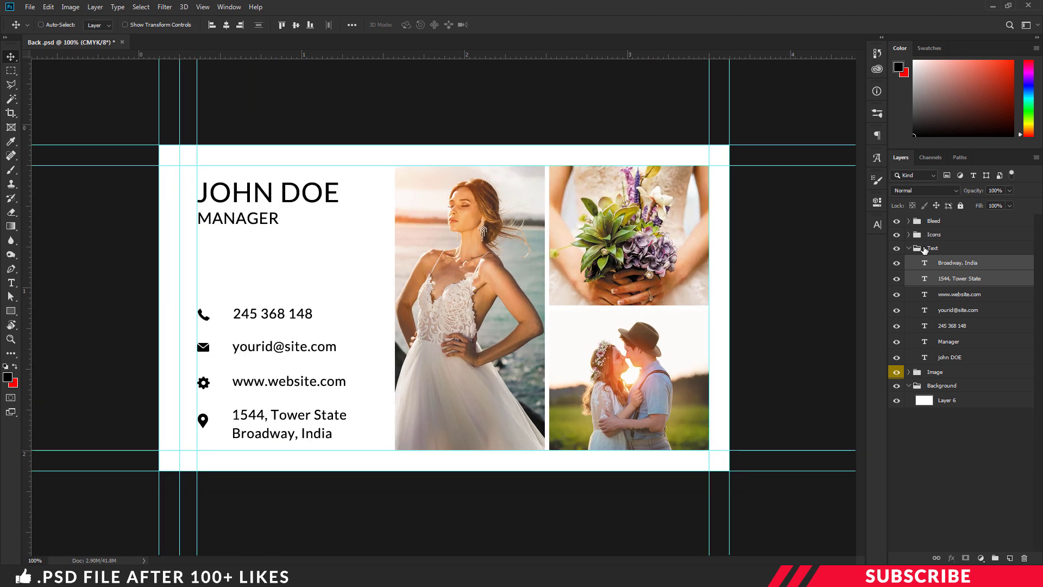